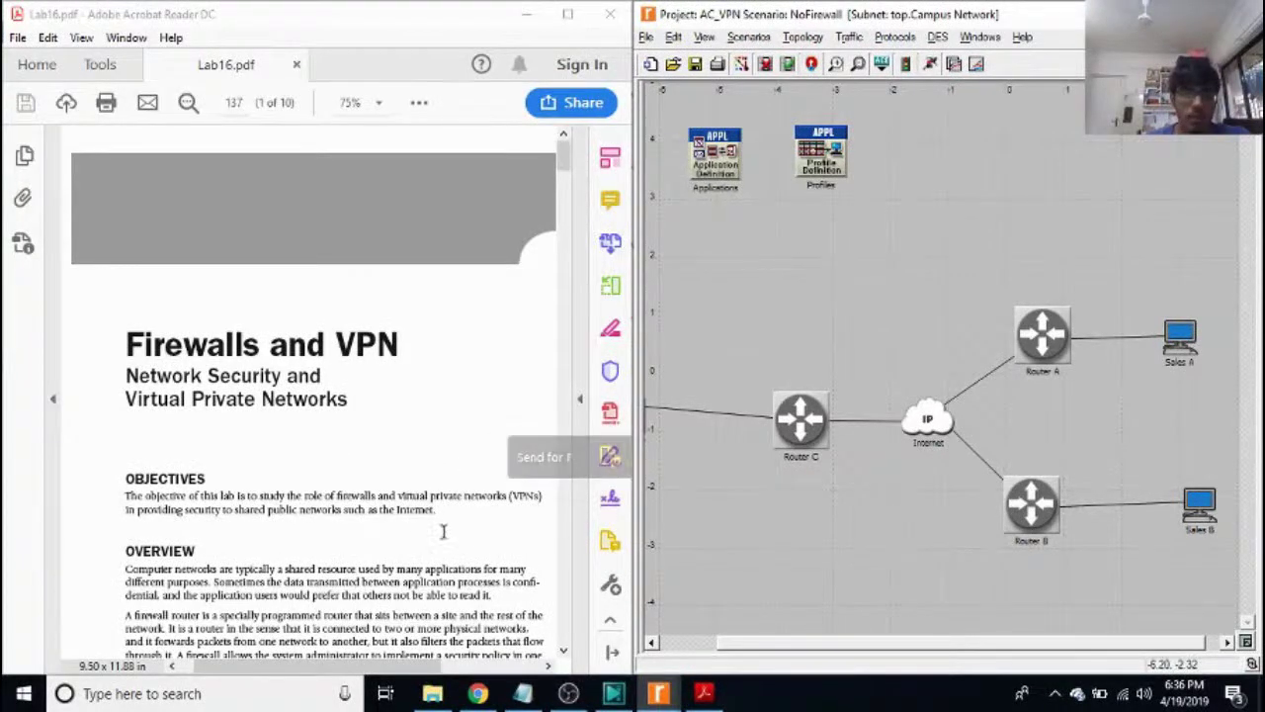
Scroll page 137 of Lab16.pdf through the objectives and Overview to the Pre-Lab Activities section
{"action": "scroll", "coordinate": [444, 531], "scroll_direction": "down", "scroll_amount": 2}
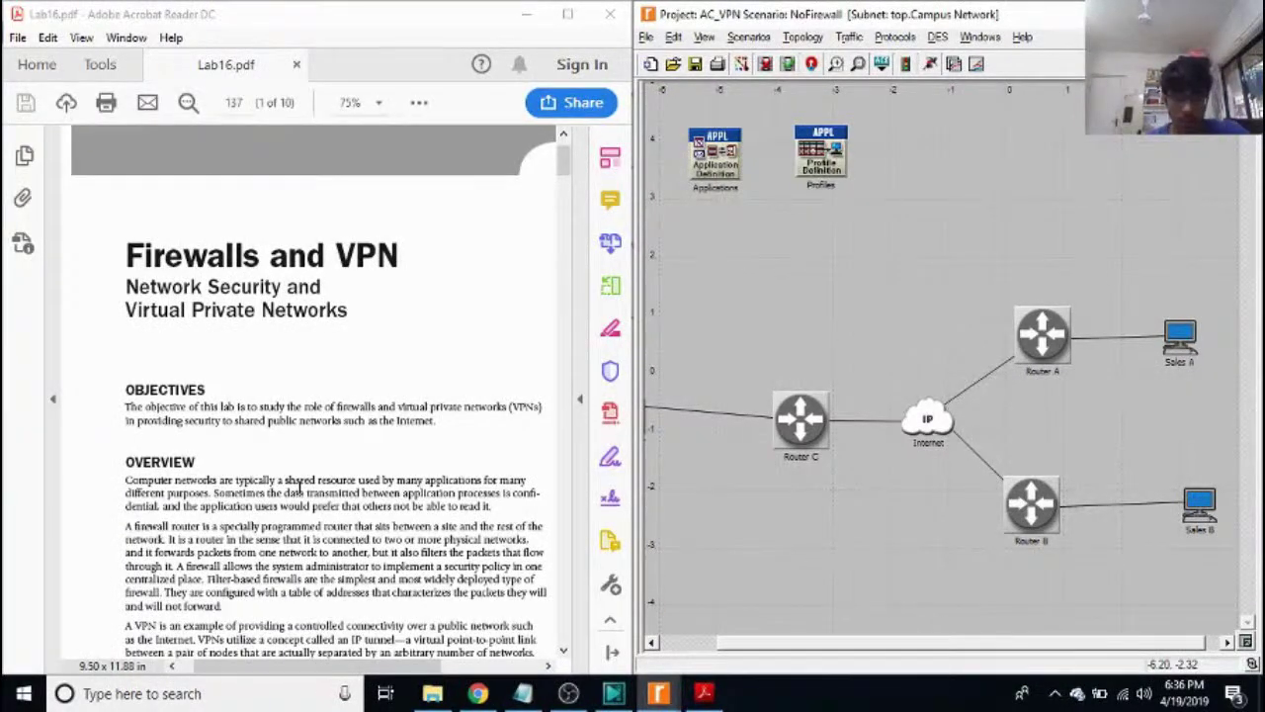
{"action": "scroll", "coordinate": [290, 492], "scroll_direction": "down", "scroll_amount": 1}
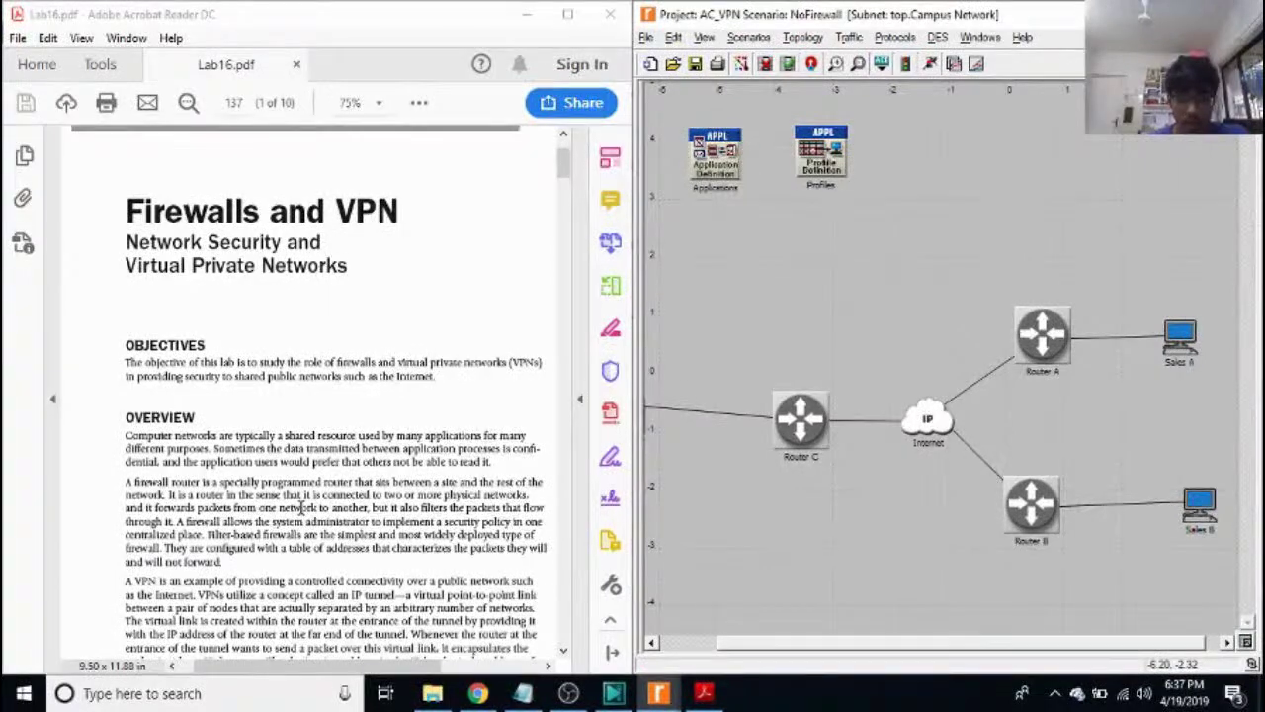
{"action": "scroll", "coordinate": [300, 507], "scroll_direction": "down", "scroll_amount": 1}
{"action": "scroll", "coordinate": [311, 516], "scroll_direction": "down", "scroll_amount": 1}
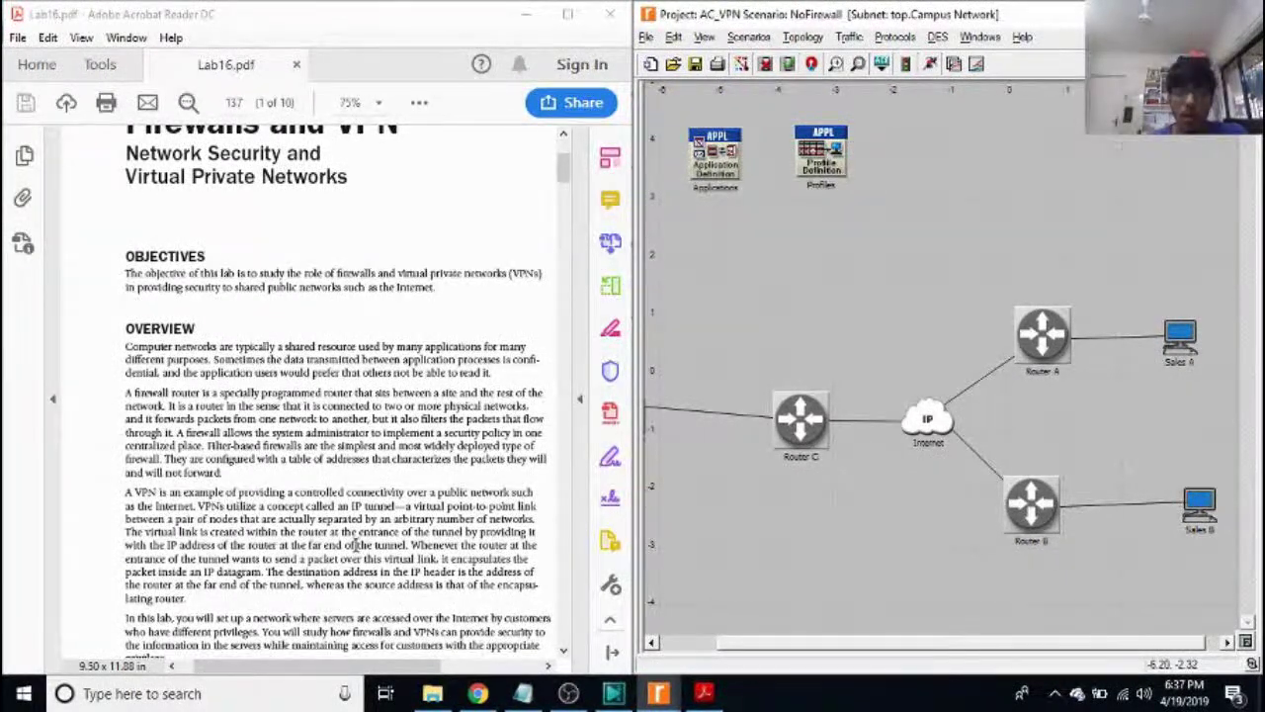
{"action": "scroll", "coordinate": [354, 544], "scroll_direction": "down", "scroll_amount": 4}
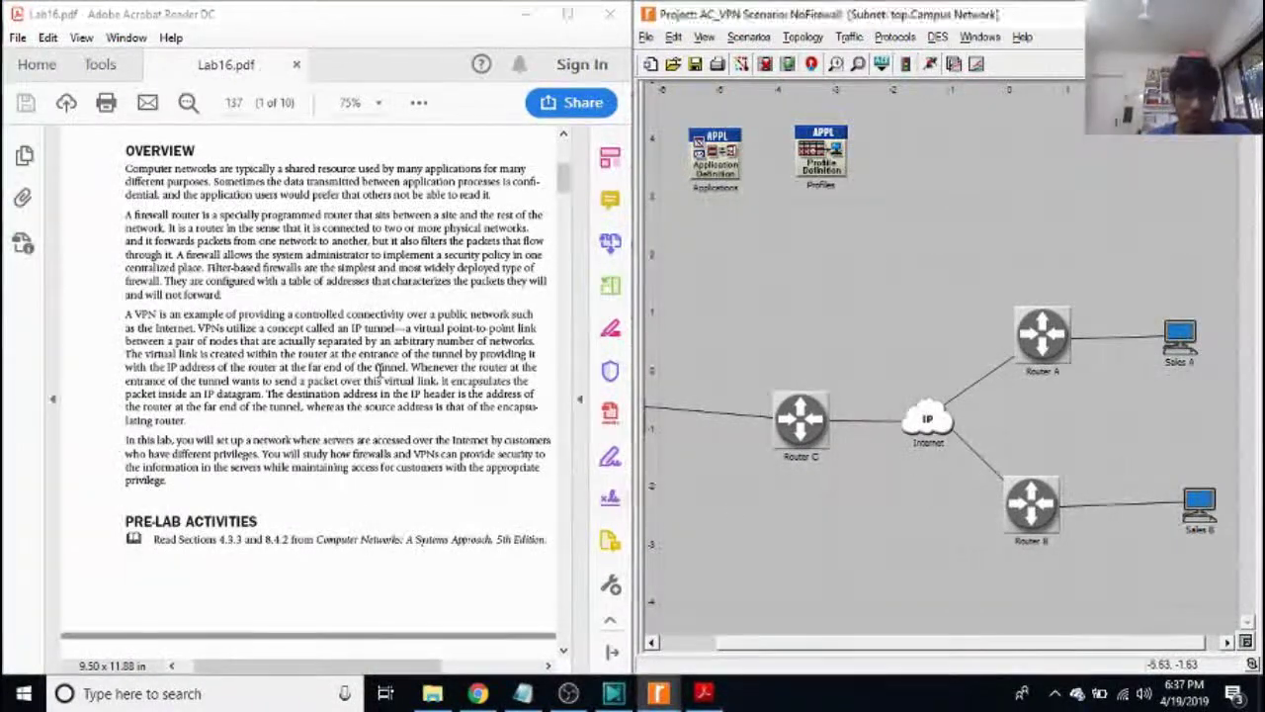
{"action": "left_click", "coordinate": [379, 368]}
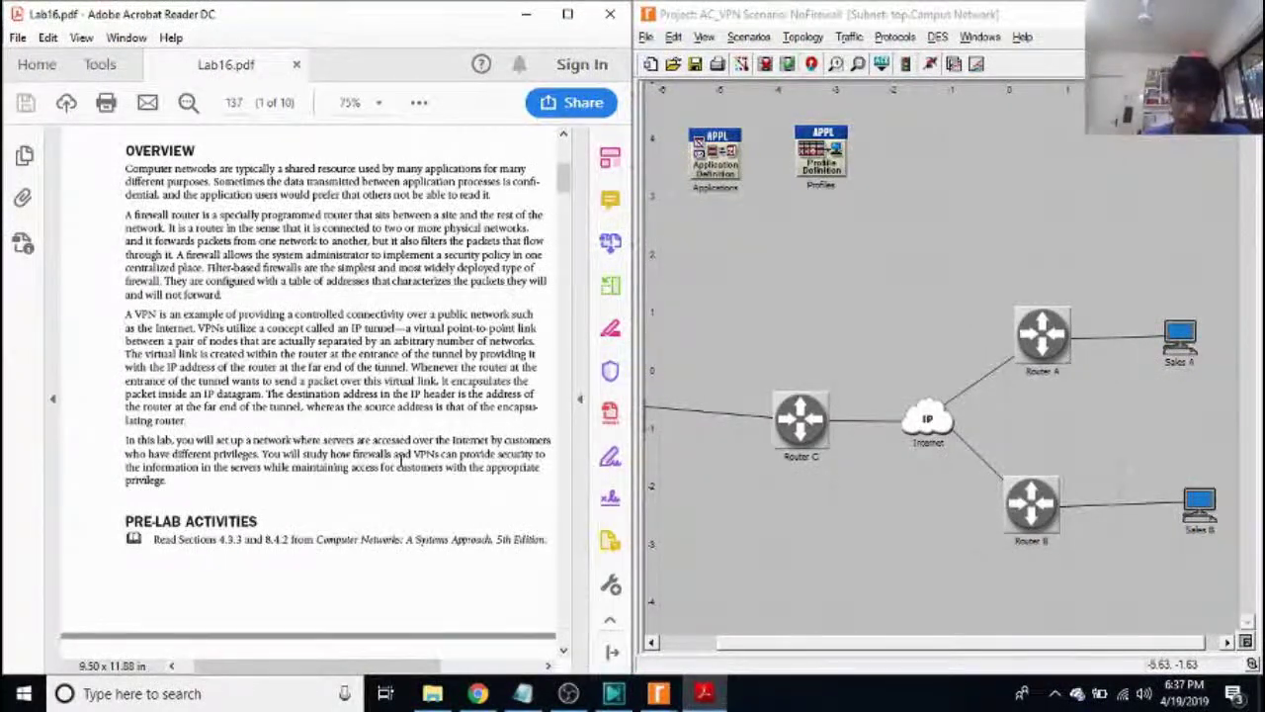
Move Lab16.pdf to page 138's Procedure, panning across the network figure to the Configure the nodes steps
{"action": "scroll", "coordinate": [401, 462], "scroll_direction": "down", "scroll_amount": 10}
{"action": "left_click_drag", "start_coordinate": [400, 670], "coordinate": [426, 670]}
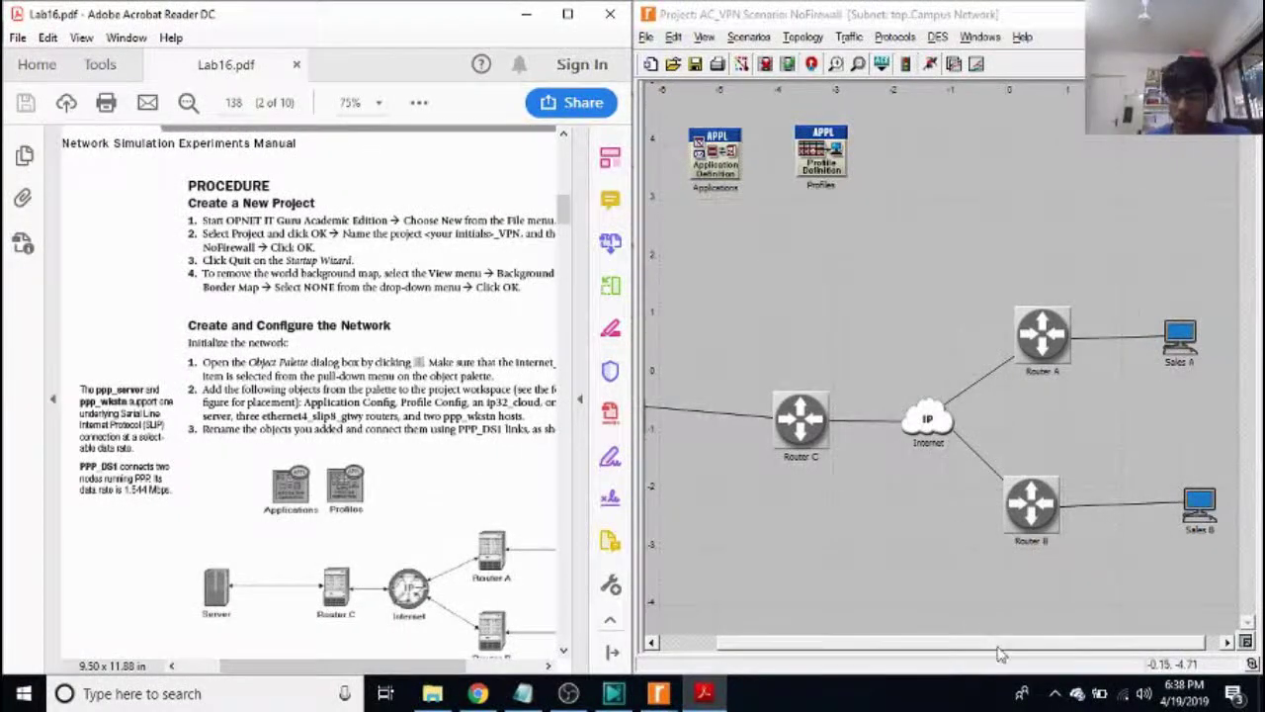
{"action": "left_click_drag", "start_coordinate": [988, 642], "coordinate": [895, 643]}
{"action": "left_click", "coordinate": [462, 455]}
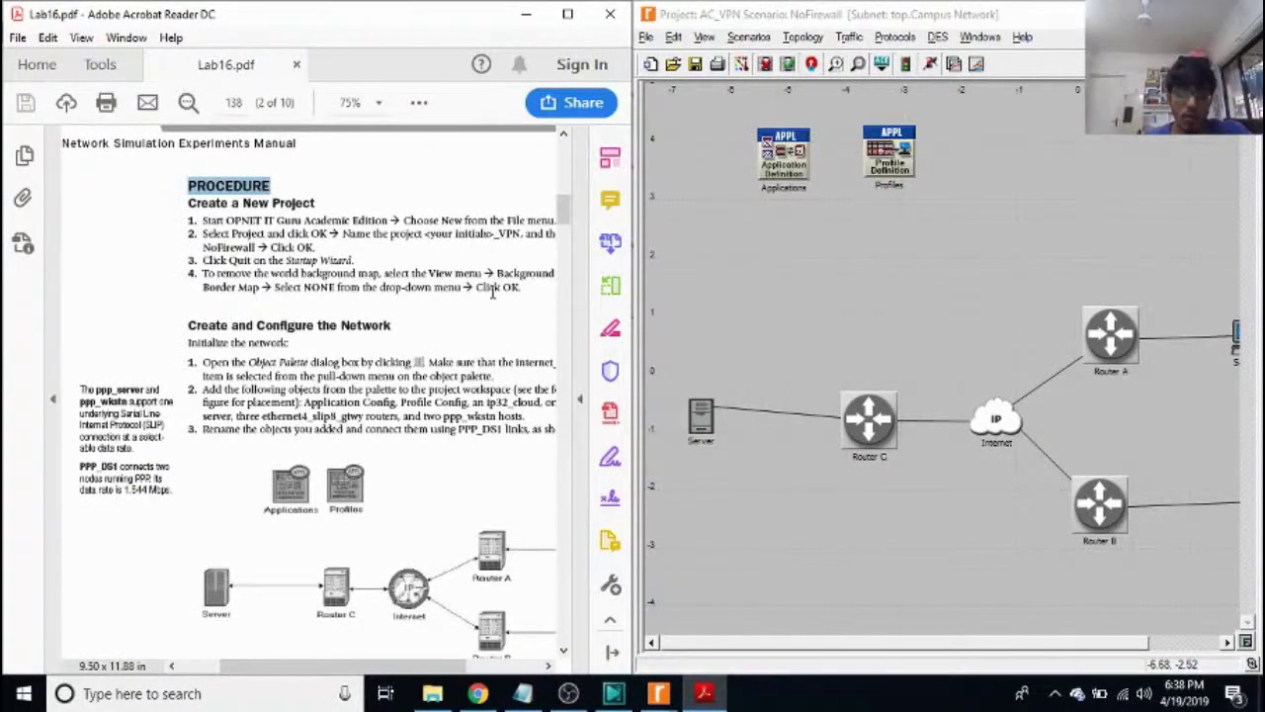
{"action": "left_click_drag", "start_coordinate": [452, 666], "coordinate": [471, 665]}
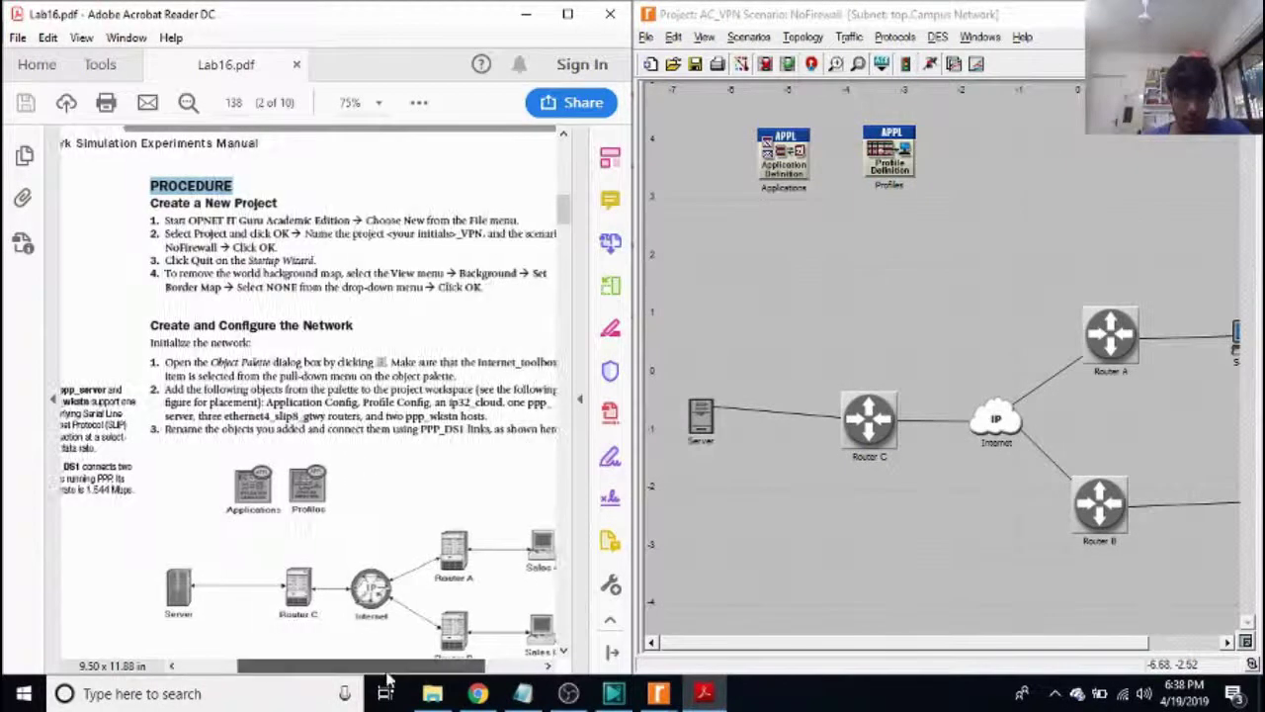
{"action": "left_click_drag", "start_coordinate": [388, 665], "coordinate": [409, 666]}
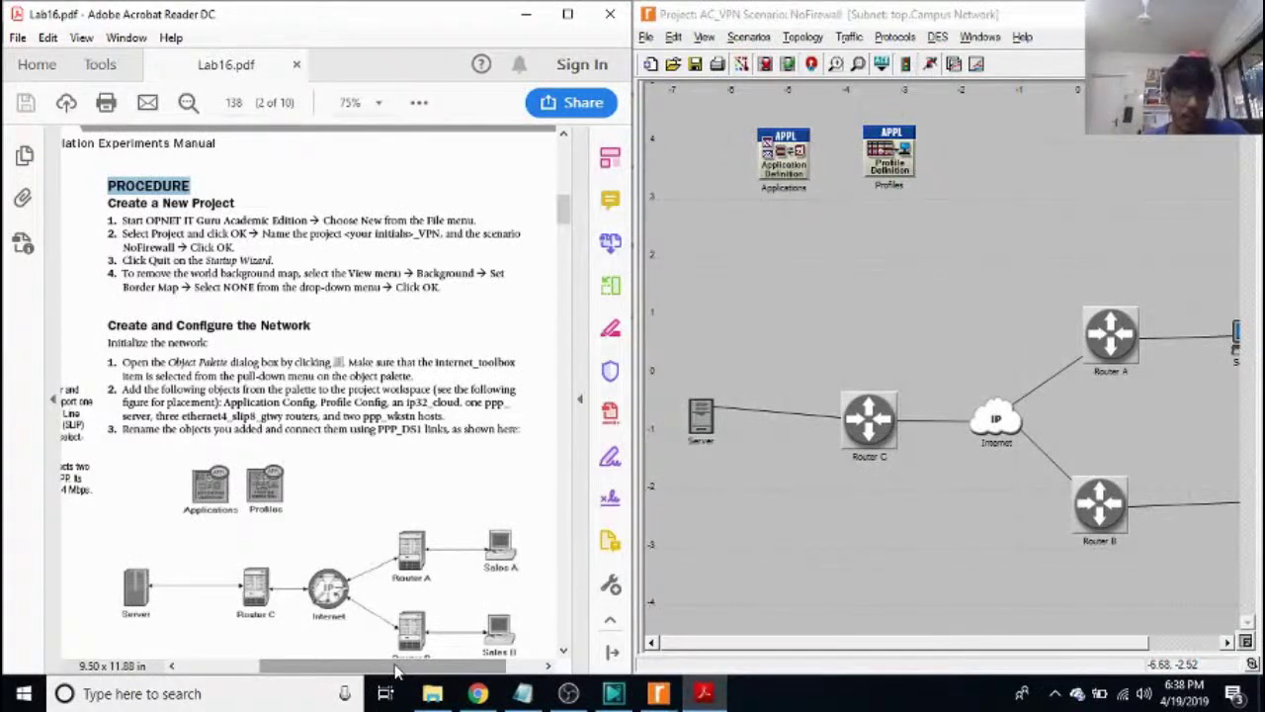
{"action": "left_click_drag", "start_coordinate": [396, 671], "coordinate": [314, 670]}
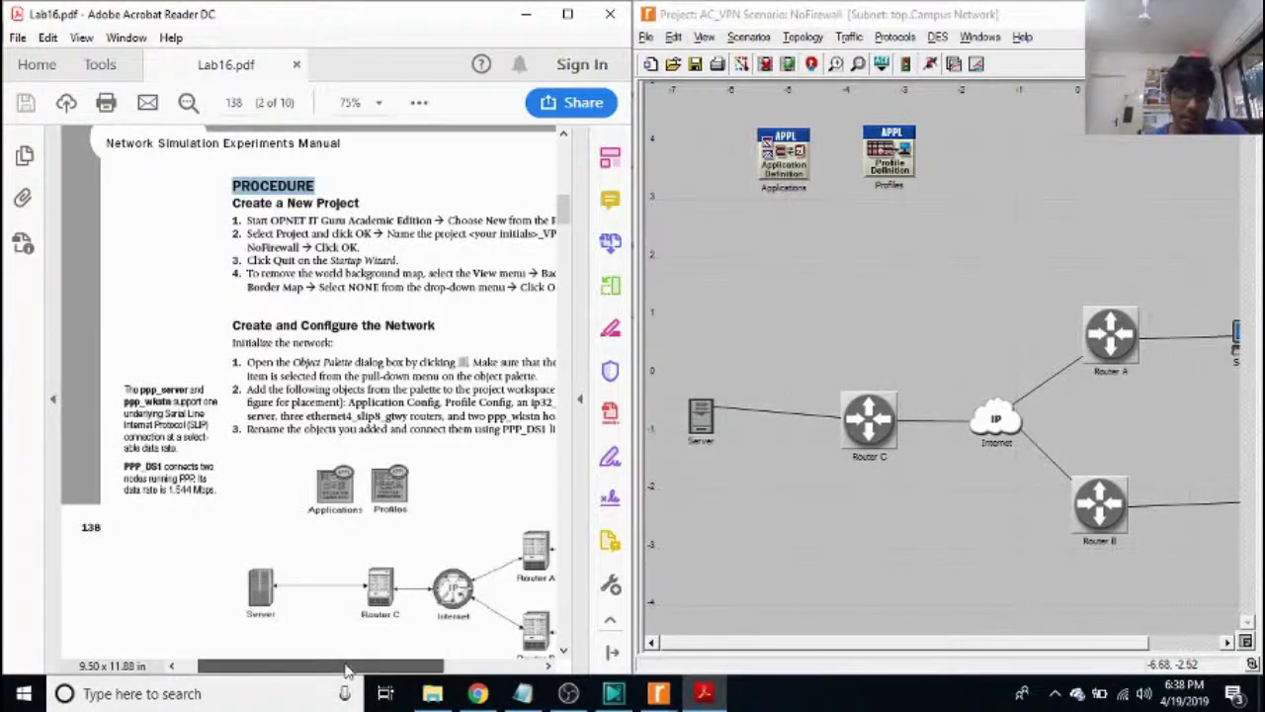
{"action": "left_click_drag", "start_coordinate": [341, 664], "coordinate": [413, 664]}
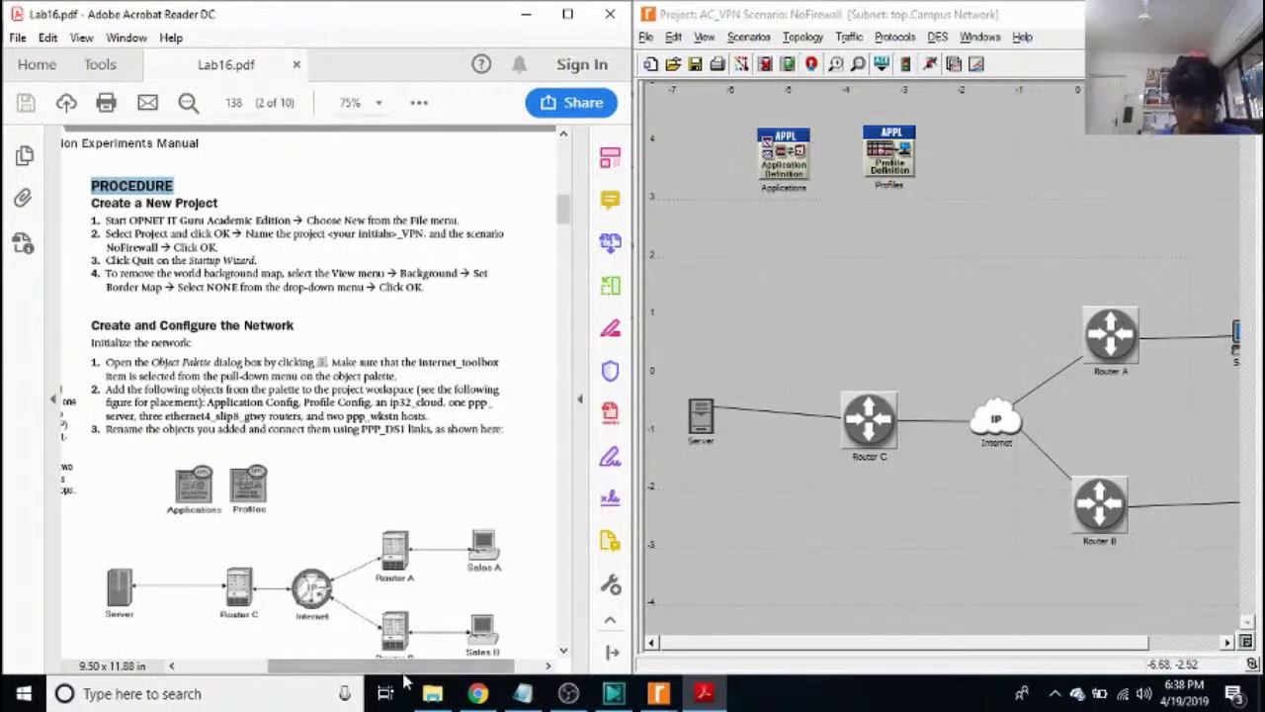
{"action": "mouse_move", "coordinate": [405, 667]}
{"action": "left_mouse_down"}
{"action": "mouse_move", "coordinate": [363, 668]}
{"action": "mouse_move", "coordinate": [389, 668]}
{"action": "left_mouse_up"}
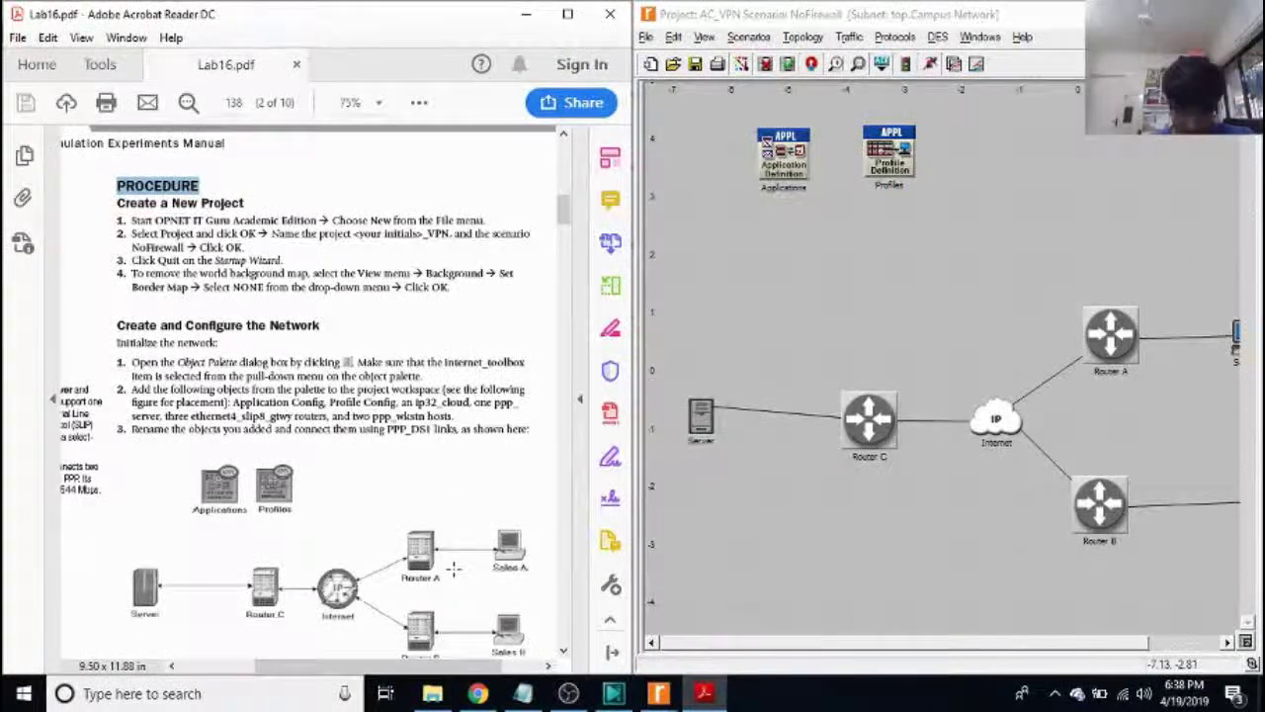
{"action": "left_click_drag", "start_coordinate": [375, 668], "coordinate": [304, 668]}
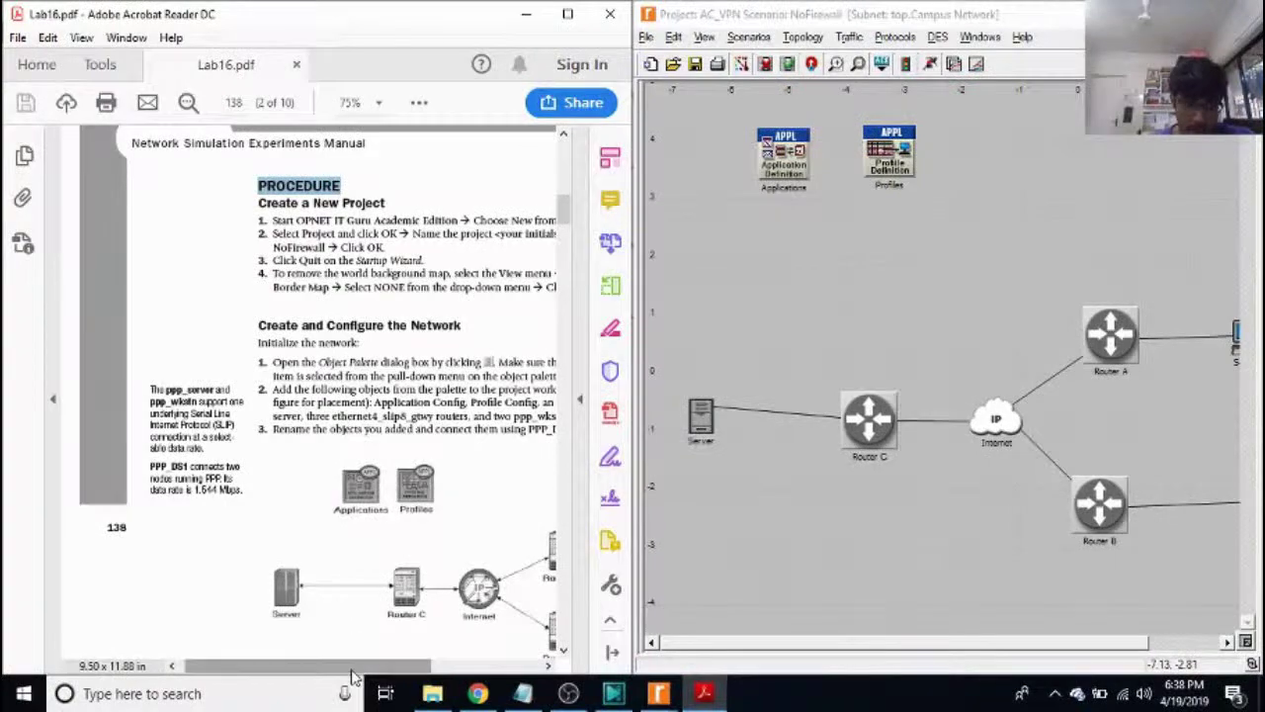
{"action": "left_click_drag", "start_coordinate": [346, 666], "coordinate": [405, 665]}
{"action": "scroll", "coordinate": [435, 519], "scroll_direction": "down", "scroll_amount": 3}
Check the Applications node's attributes and close them unchanged
{"action": "scroll", "coordinate": [435, 519], "scroll_direction": "down", "scroll_amount": 2}
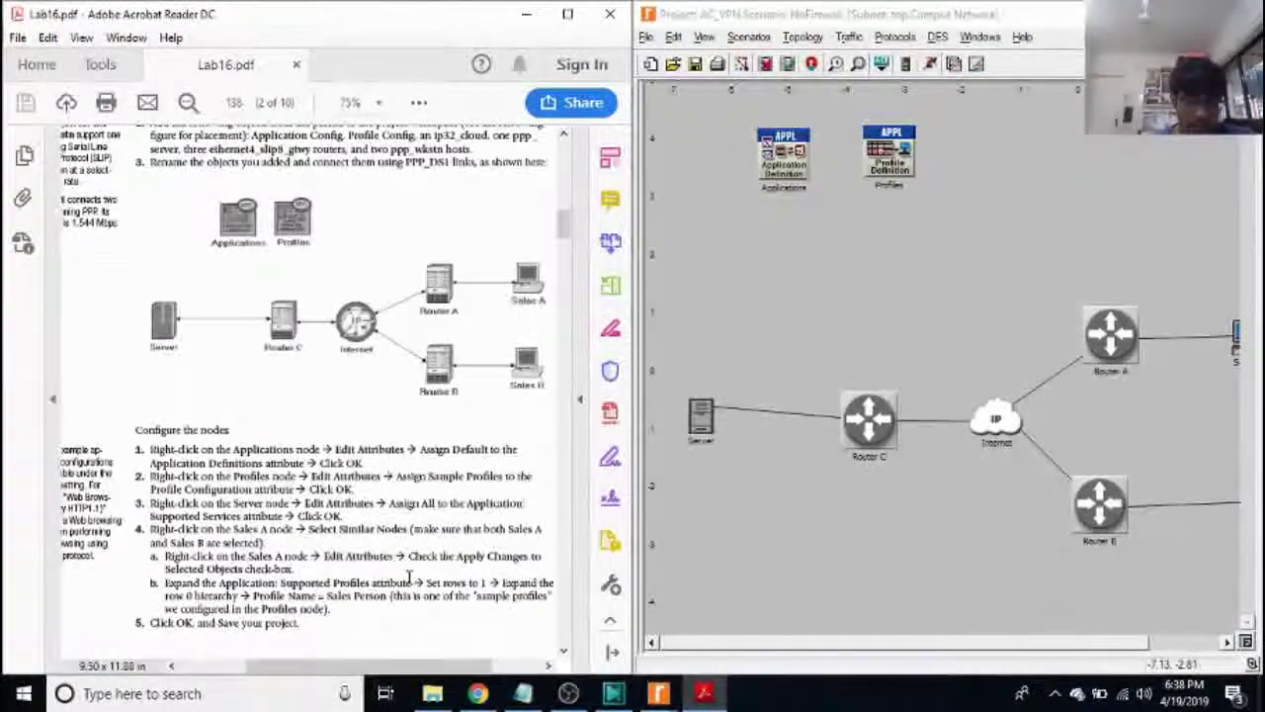
{"action": "left_click_drag", "start_coordinate": [384, 665], "coordinate": [409, 675]}
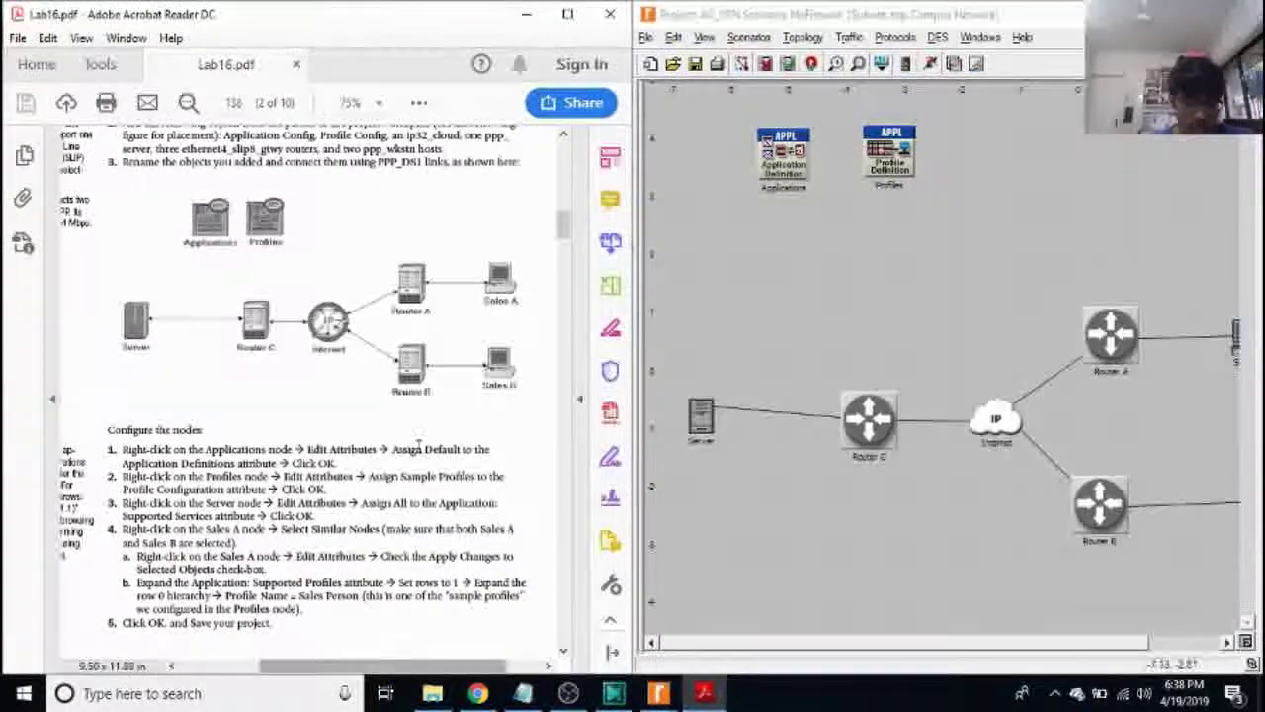
{"action": "right_click", "coordinate": [782, 160]}
{"action": "left_click", "coordinate": [801, 188]}
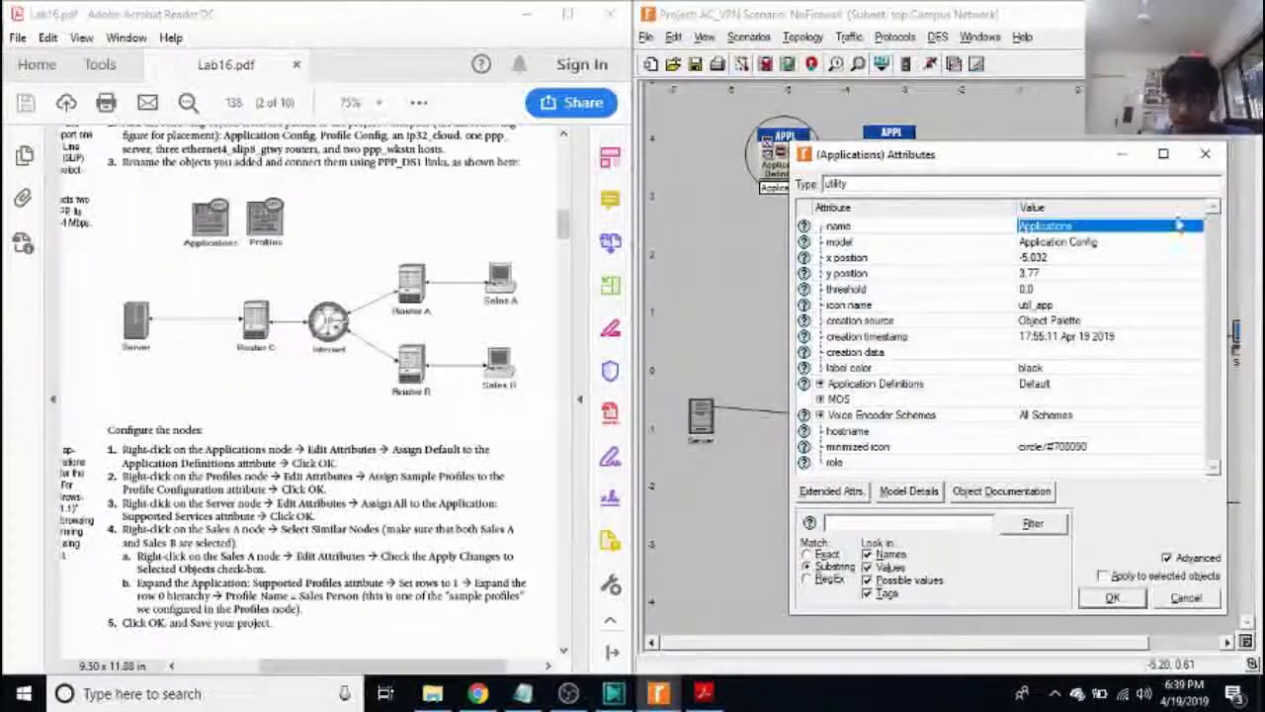
{"action": "key", "text": "Return"}
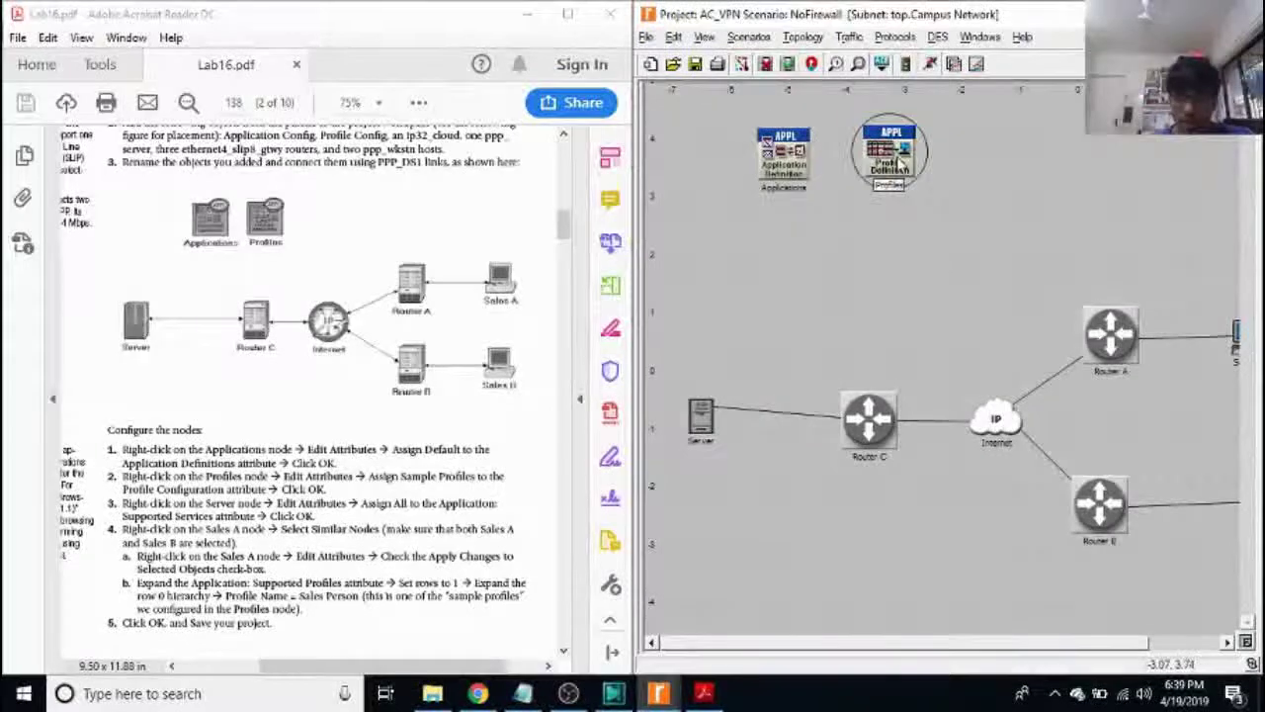
Set the Profiles node's Profile Configuration to Sample Profiles and confirm
{"action": "right_click", "coordinate": [898, 163]}
{"action": "left_click", "coordinate": [939, 167]}
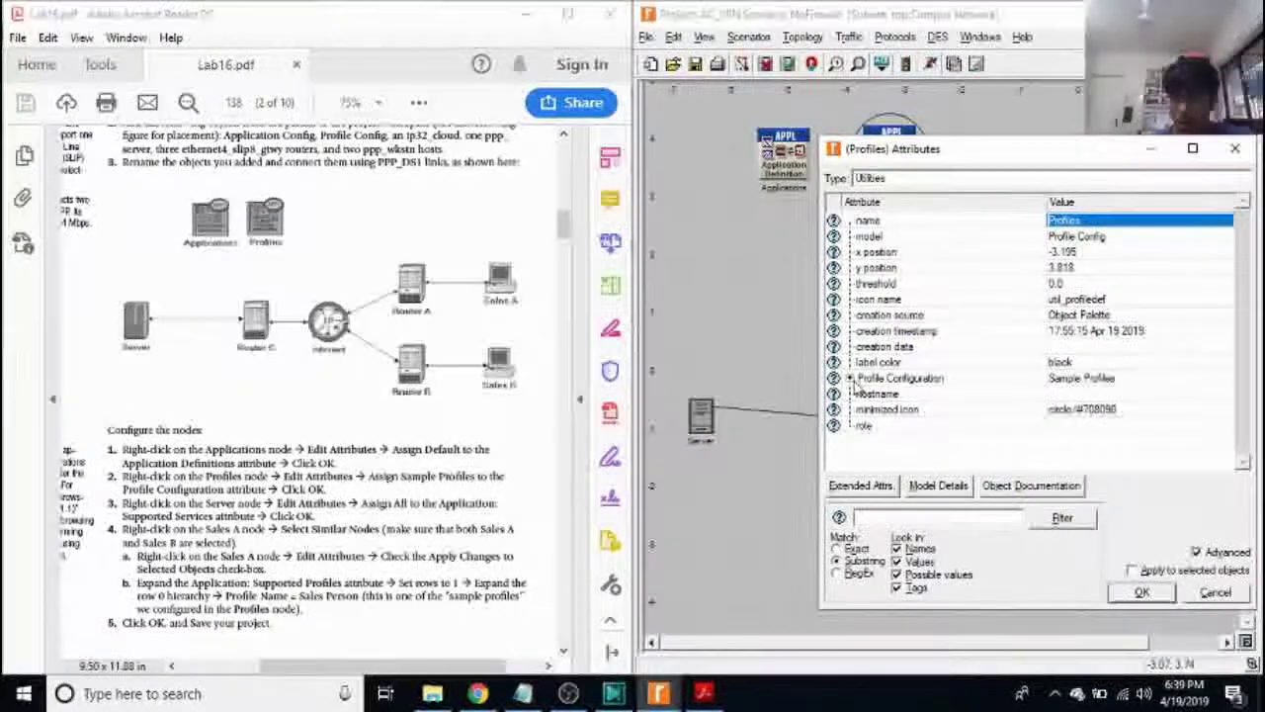
{"action": "left_click", "coordinate": [849, 379]}
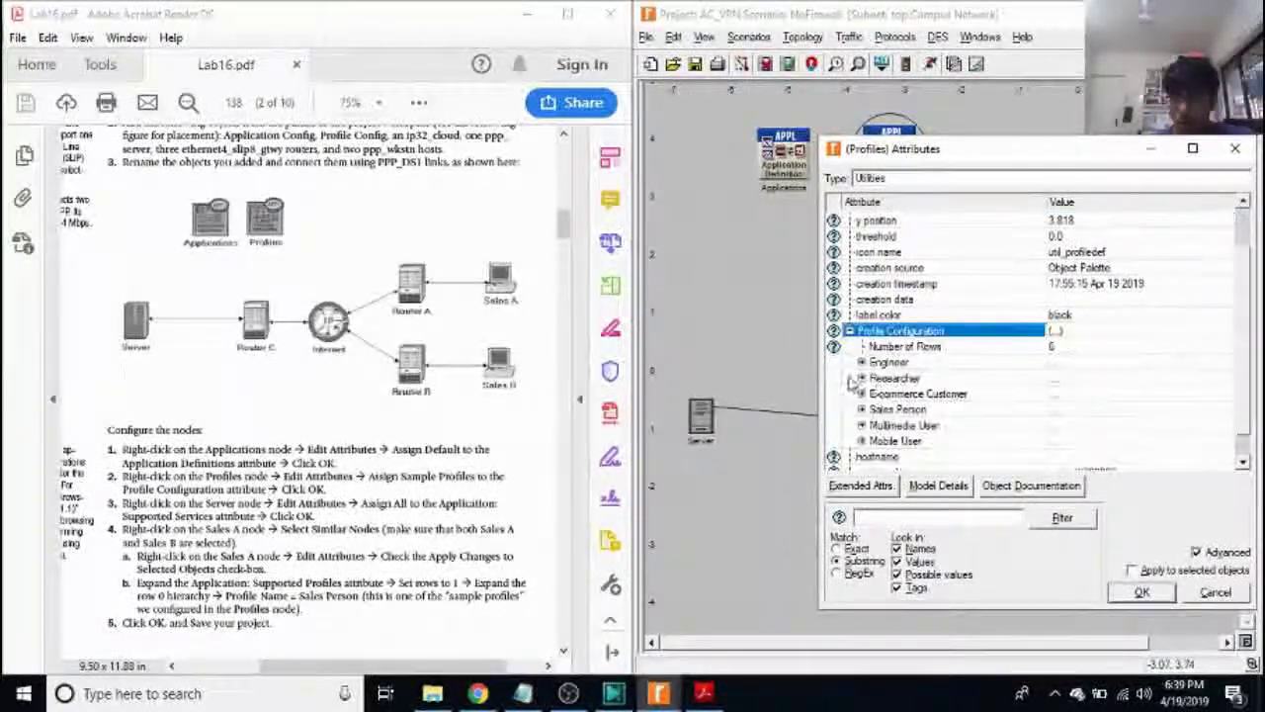
{"action": "left_click", "coordinate": [1053, 336]}
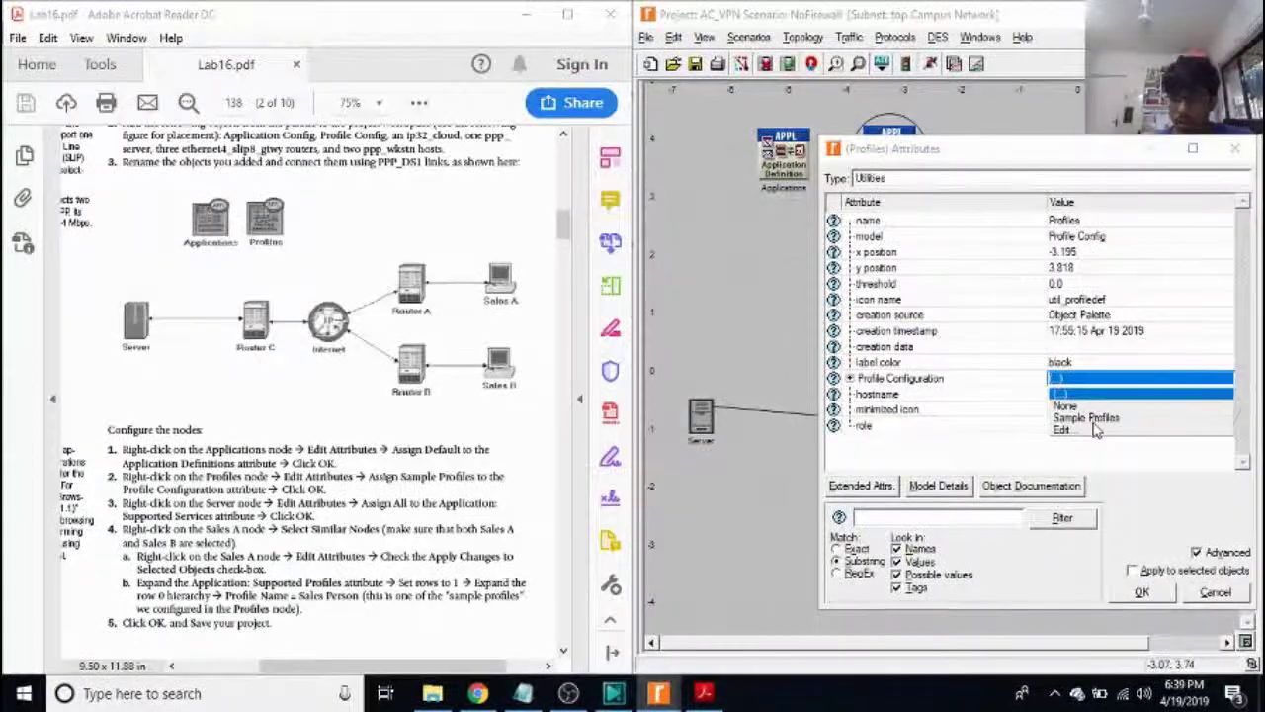
{"action": "left_click", "coordinate": [1088, 419]}
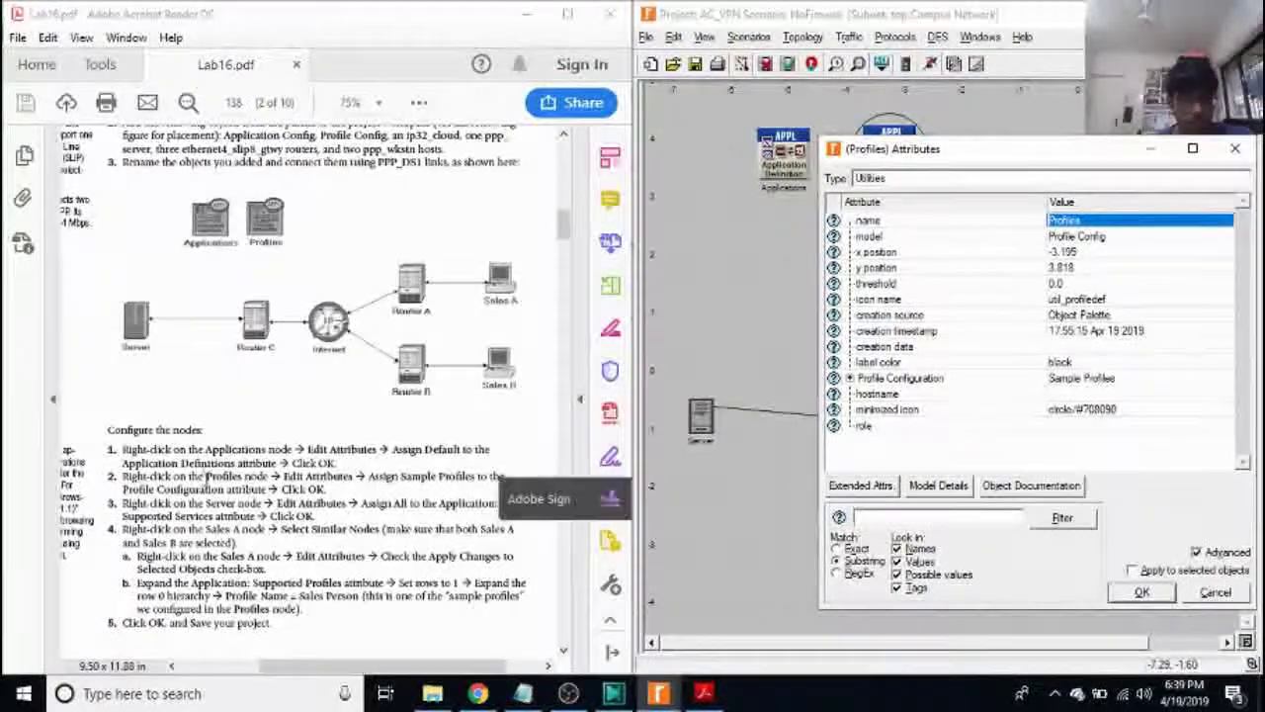
{"action": "left_click", "coordinate": [1142, 592]}
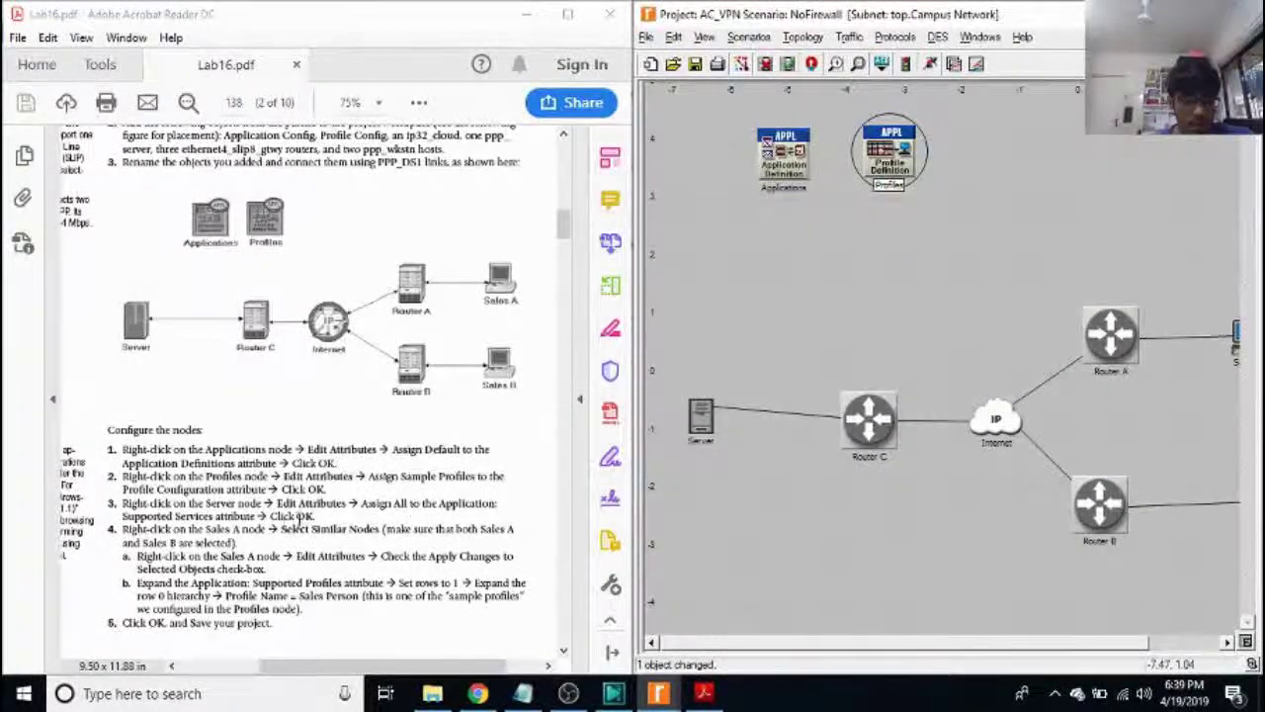
{"action": "right_click", "coordinate": [702, 425]}
Set the Server's Application: Supported Services to All and apply the attributes
{"action": "left_click", "coordinate": [757, 156]}
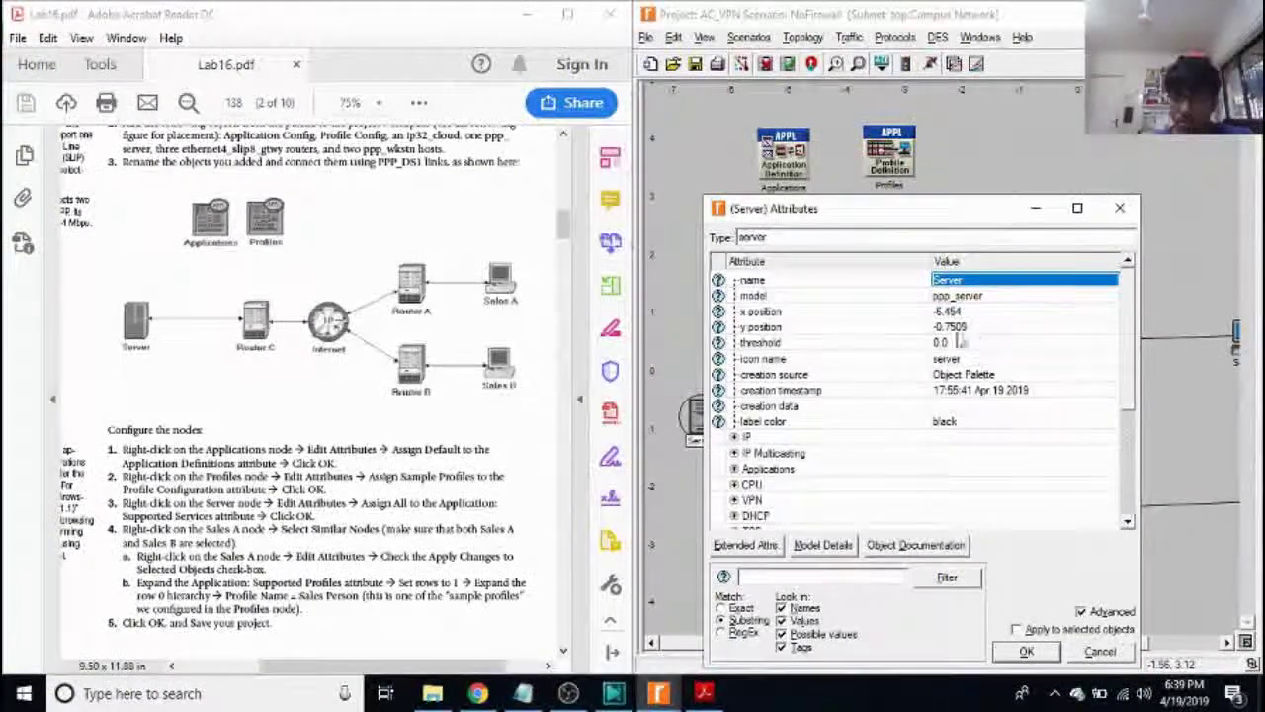
{"action": "scroll", "coordinate": [761, 458], "scroll_direction": "down", "scroll_amount": 1}
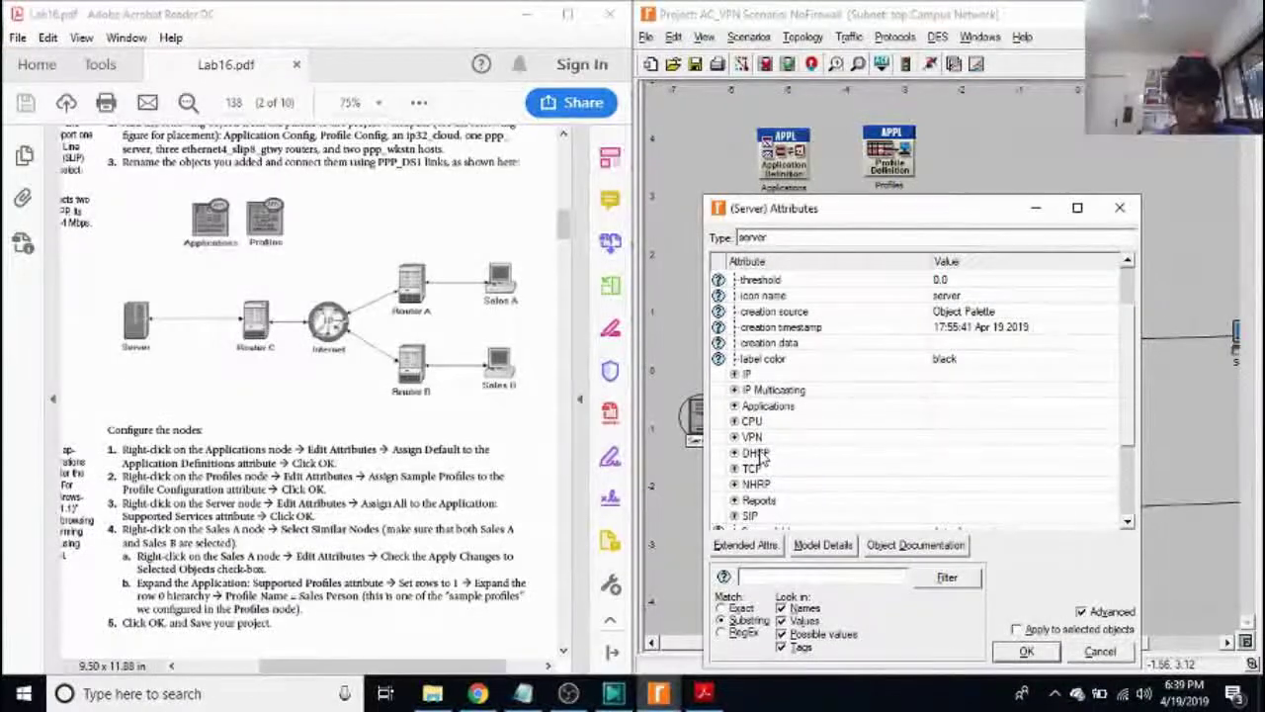
{"action": "scroll", "coordinate": [845, 433], "scroll_direction": "down", "scroll_amount": 1}
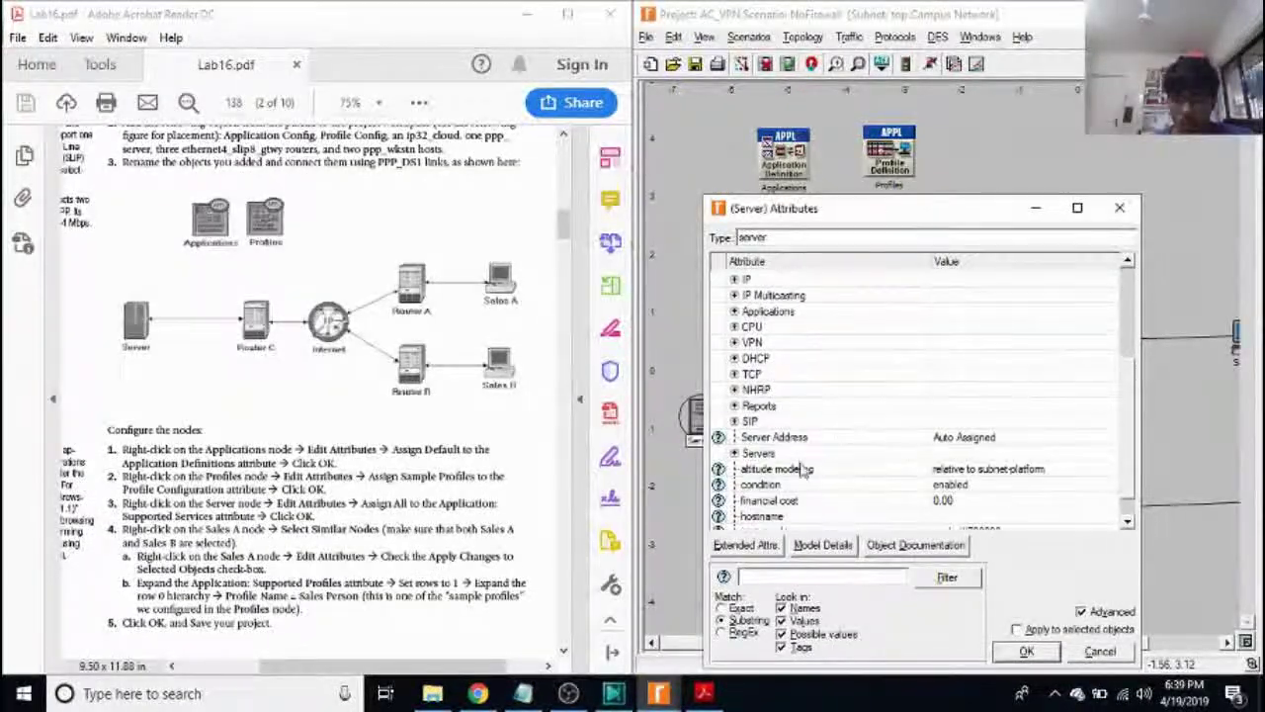
{"action": "left_click", "coordinate": [734, 343]}
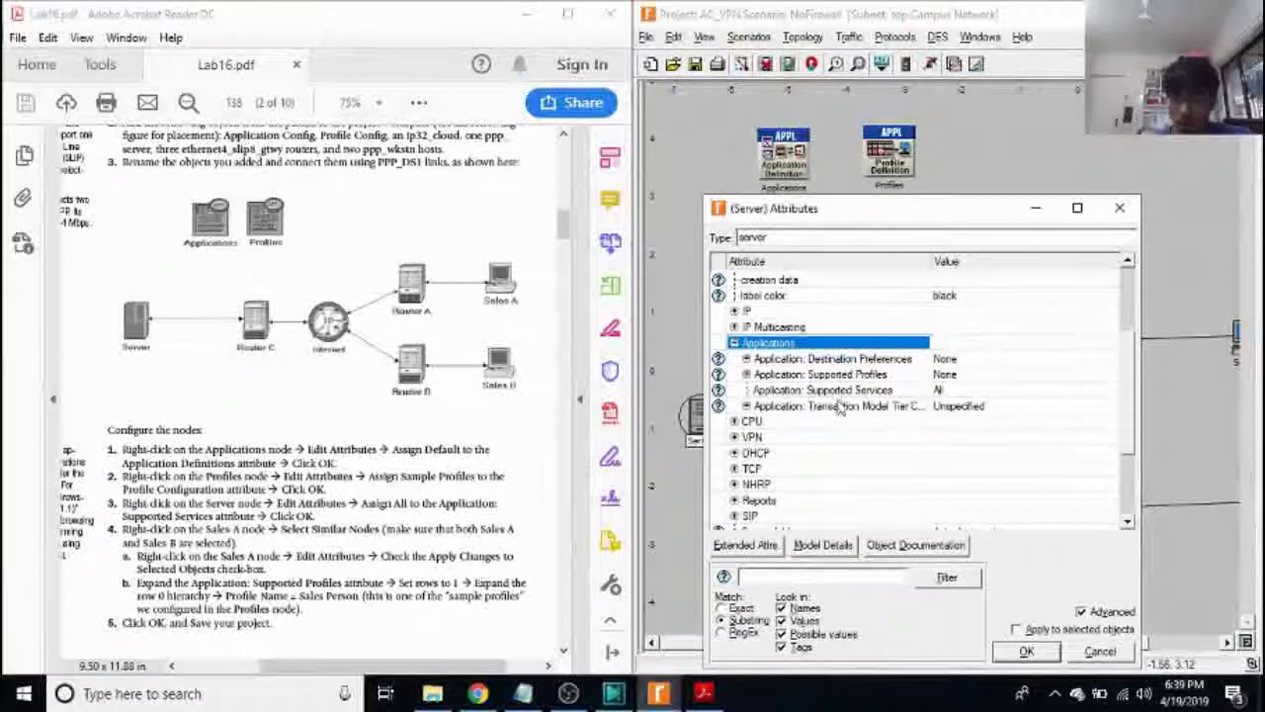
{"action": "left_click", "coordinate": [949, 391]}
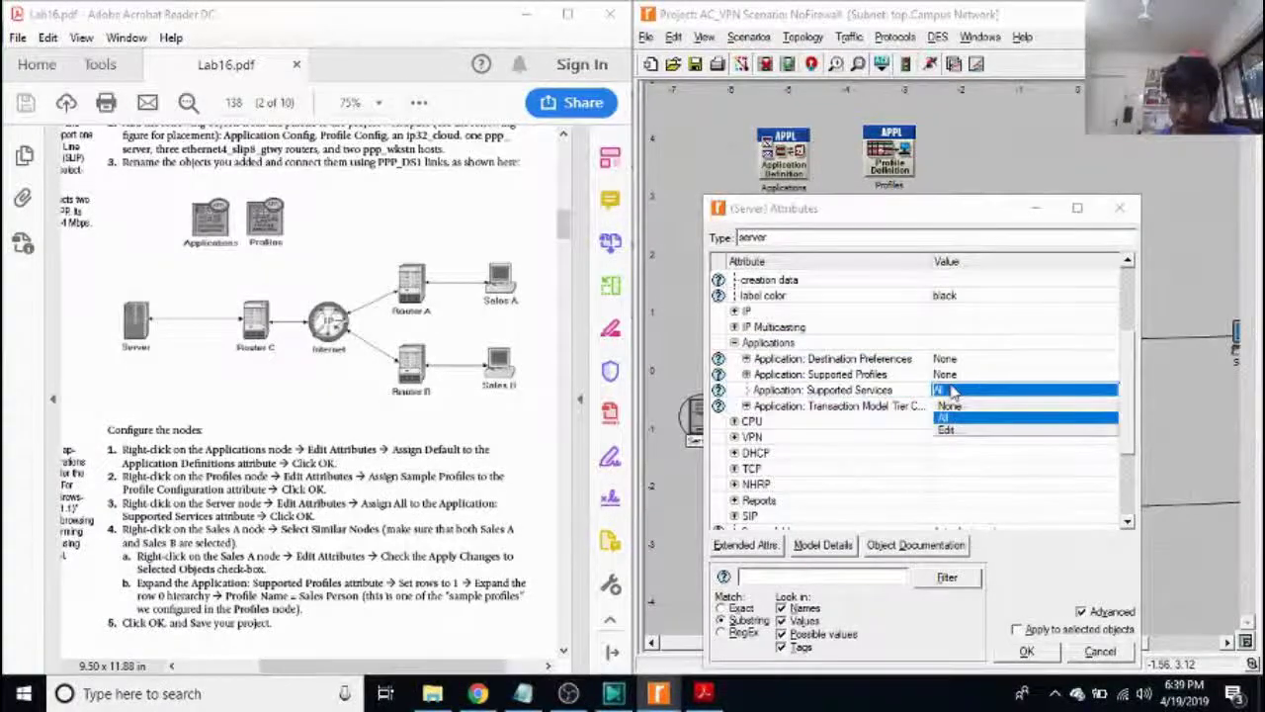
{"action": "left_click", "coordinate": [954, 432]}
{"action": "left_click", "coordinate": [1243, 248]}
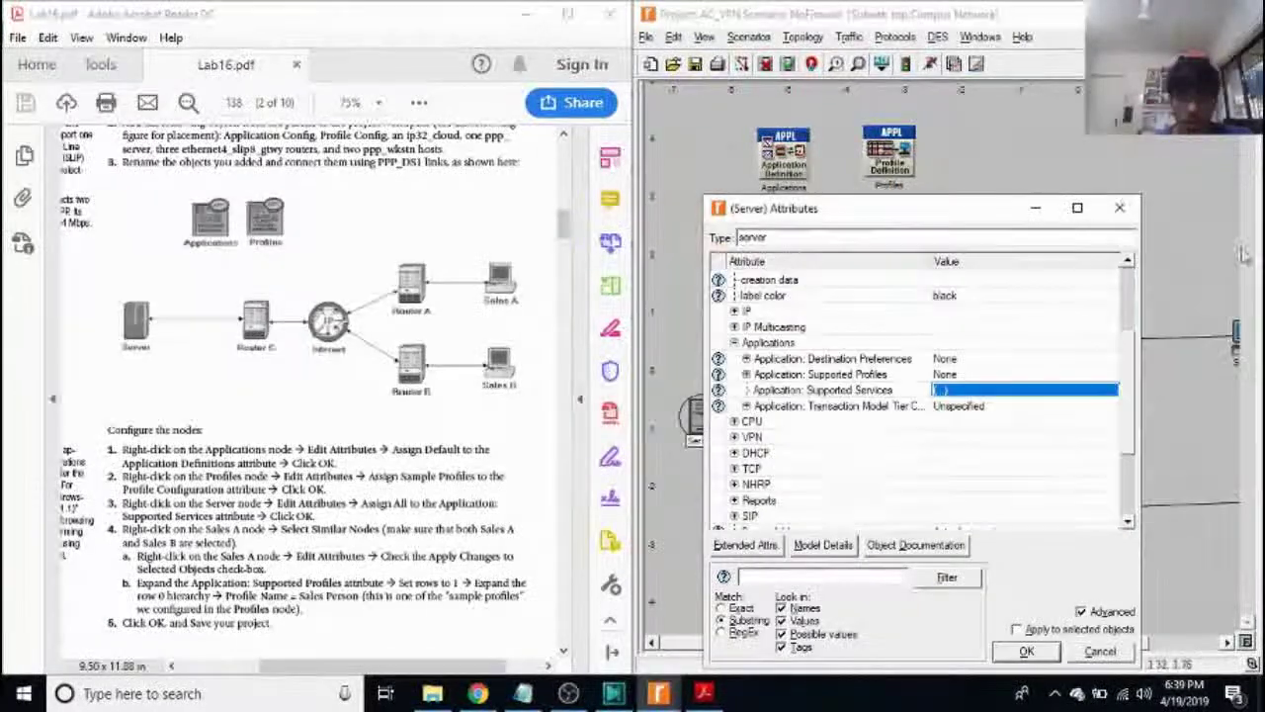
{"action": "left_click", "coordinate": [1026, 651]}
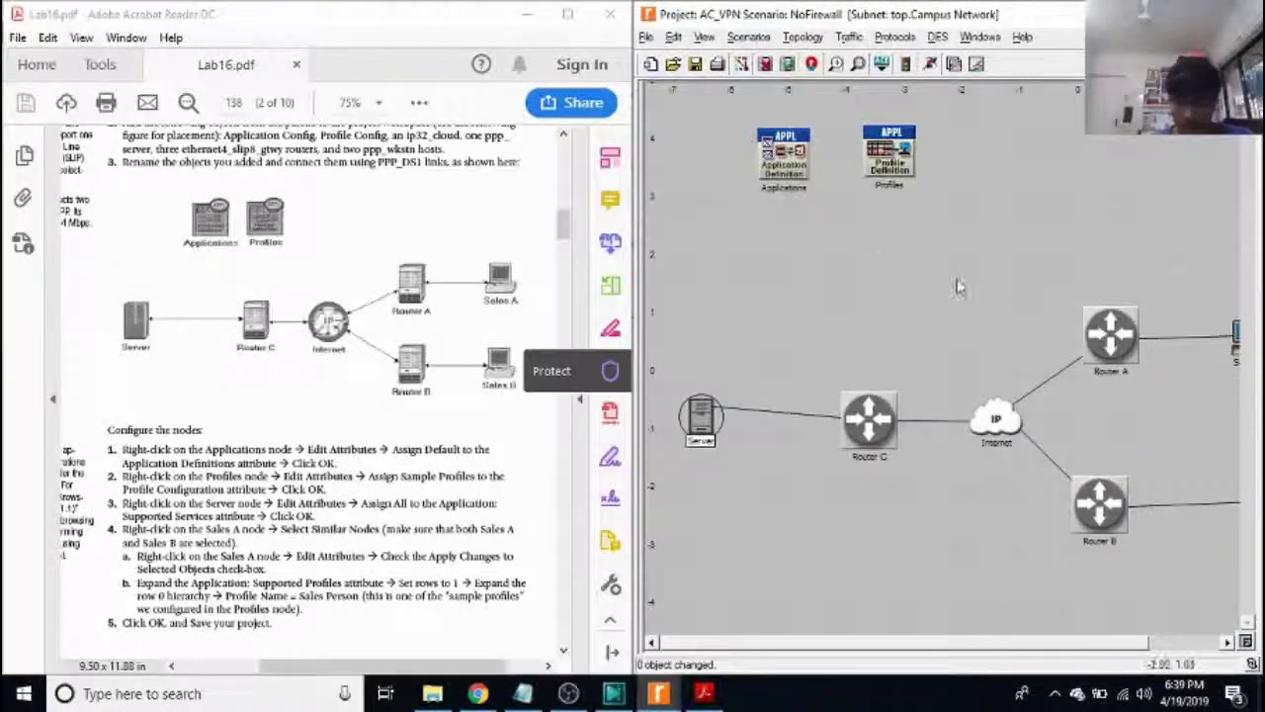
Look at Sales A's attributes and close them without changes
{"action": "left_click_drag", "start_coordinate": [1008, 641], "coordinate": [1087, 642]}
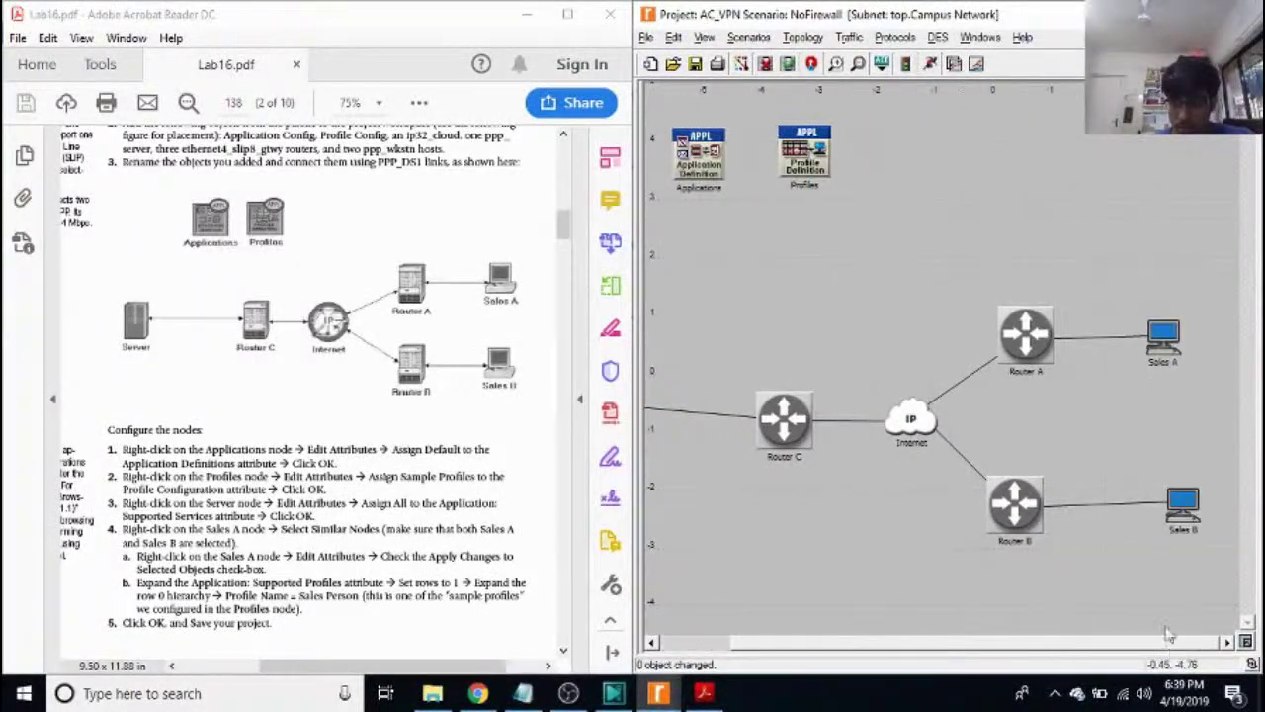
{"action": "right_click", "coordinate": [1154, 341]}
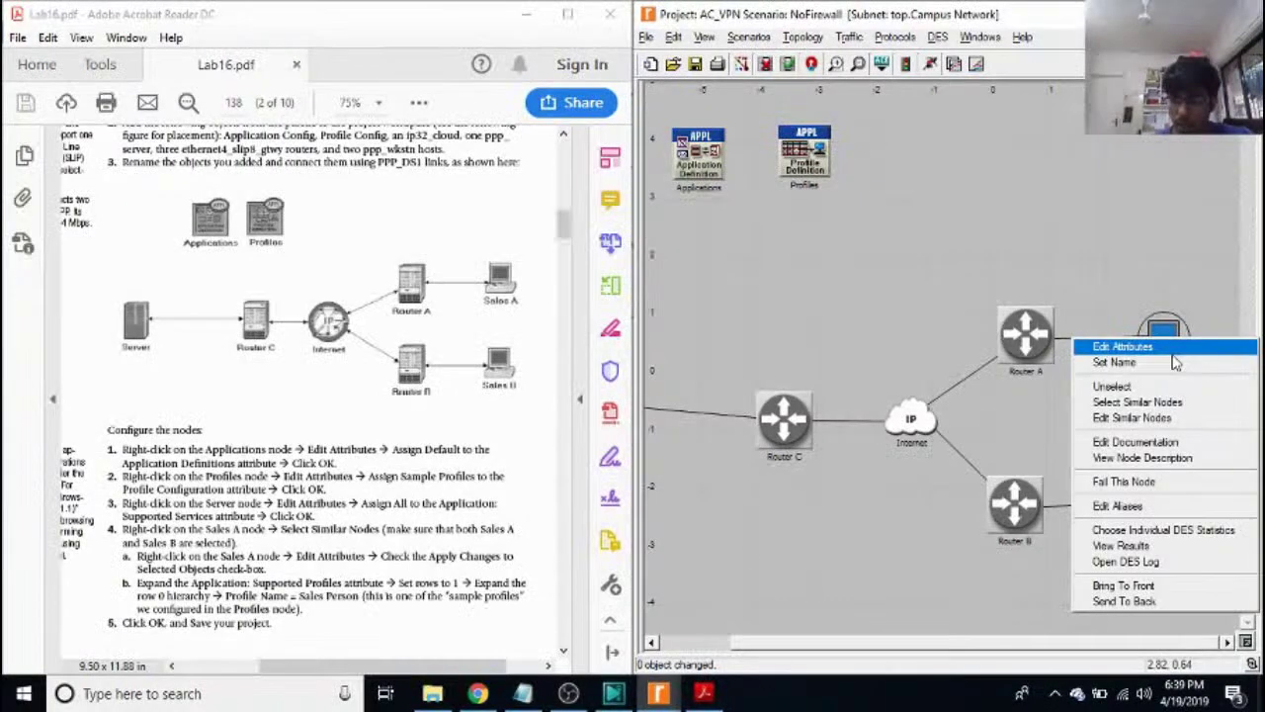
{"action": "left_click", "coordinate": [1172, 344]}
{"action": "scroll", "coordinate": [949, 437], "scroll_direction": "down", "scroll_amount": 2}
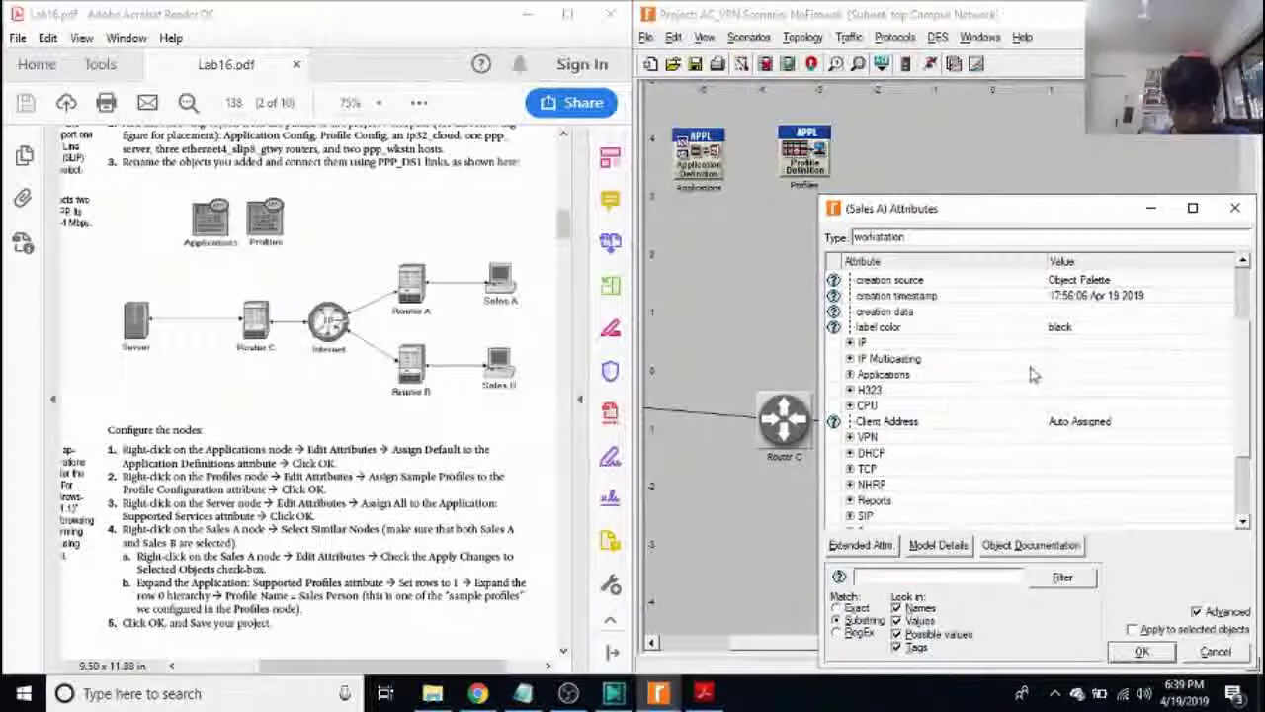
{"action": "left_click", "coordinate": [1161, 631]}
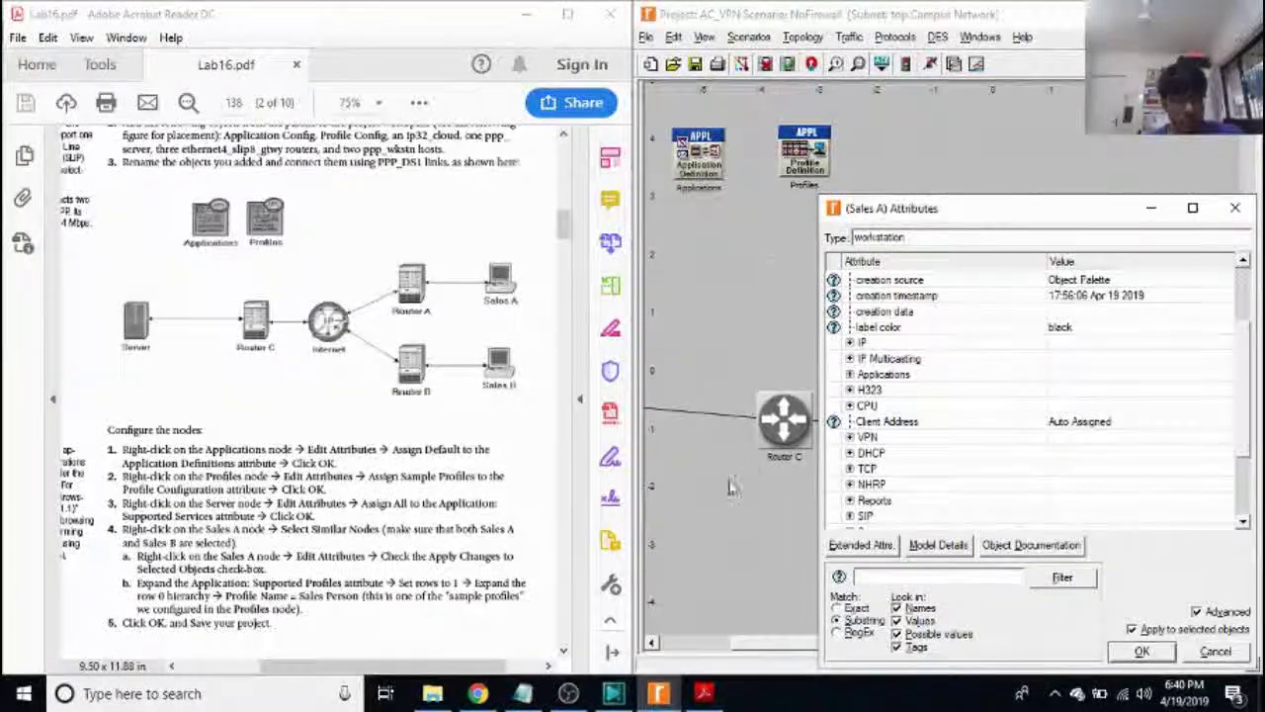
{"action": "left_click", "coordinate": [1240, 210]}
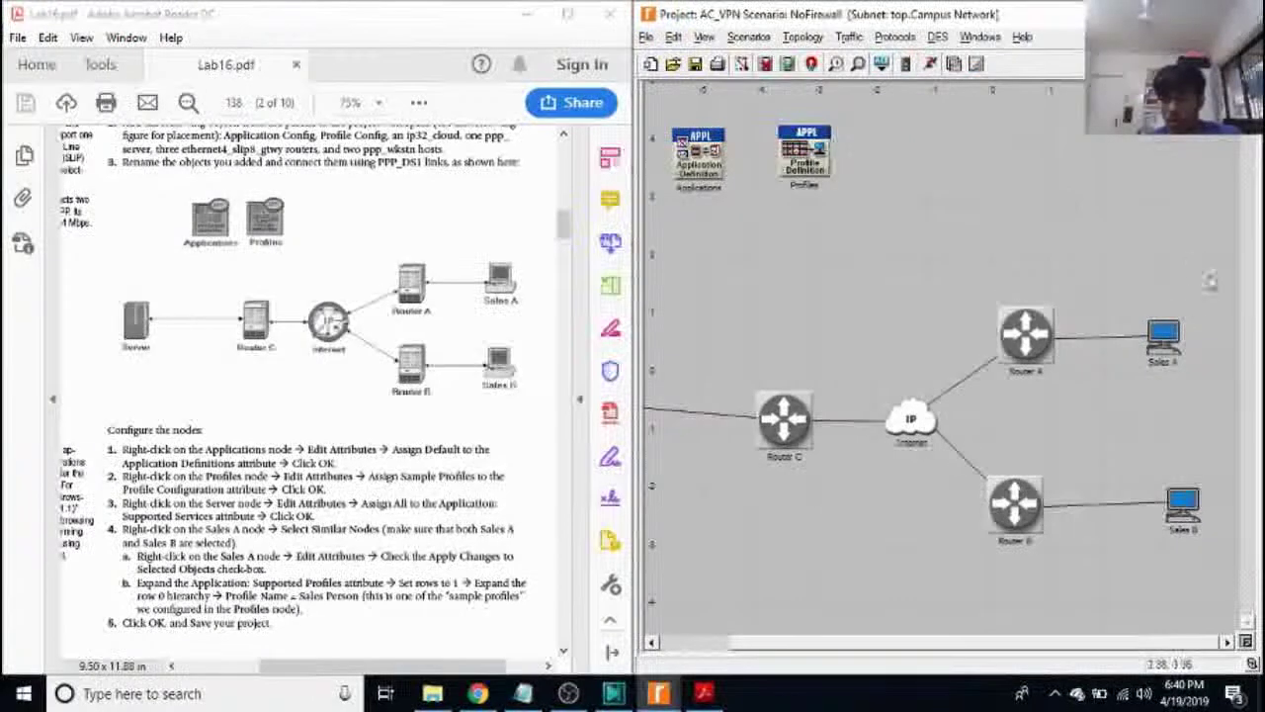
Select Sales A and Sales B together and give both a Sales Person supported profile row
{"action": "right_click", "coordinate": [1164, 340]}
{"action": "left_click", "coordinate": [1176, 406]}
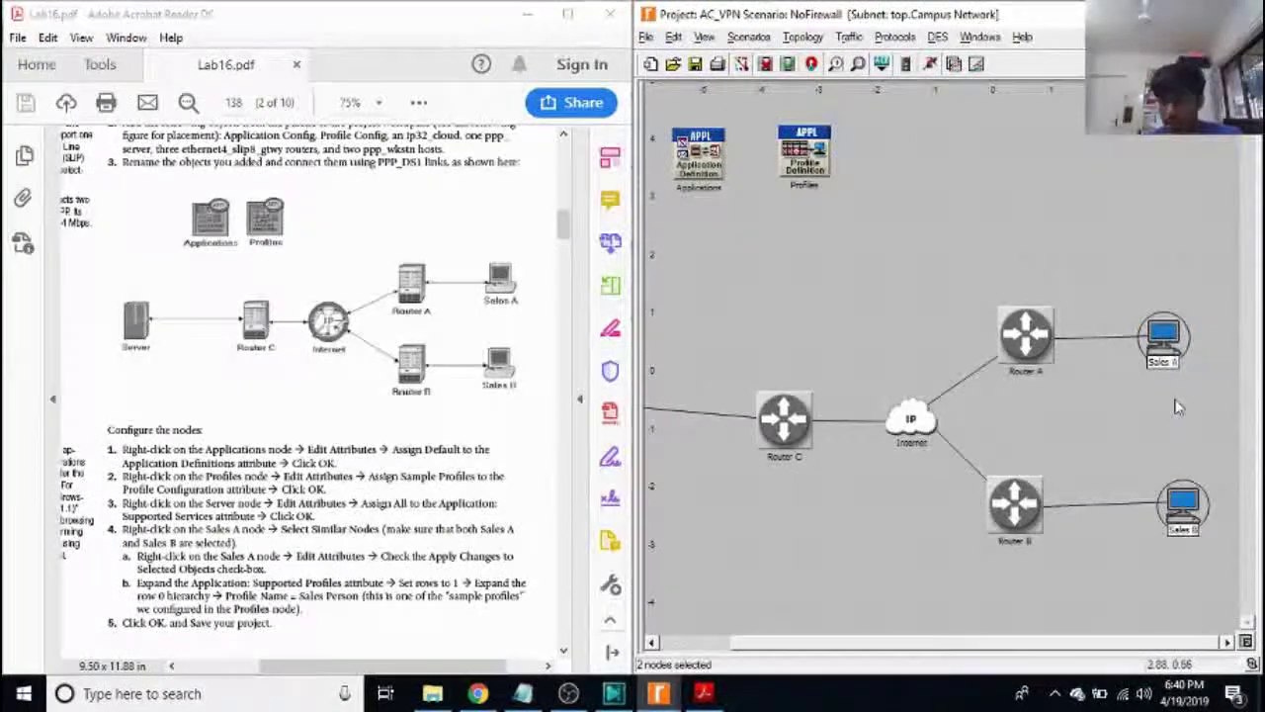
{"action": "left_click", "coordinate": [1176, 345]}
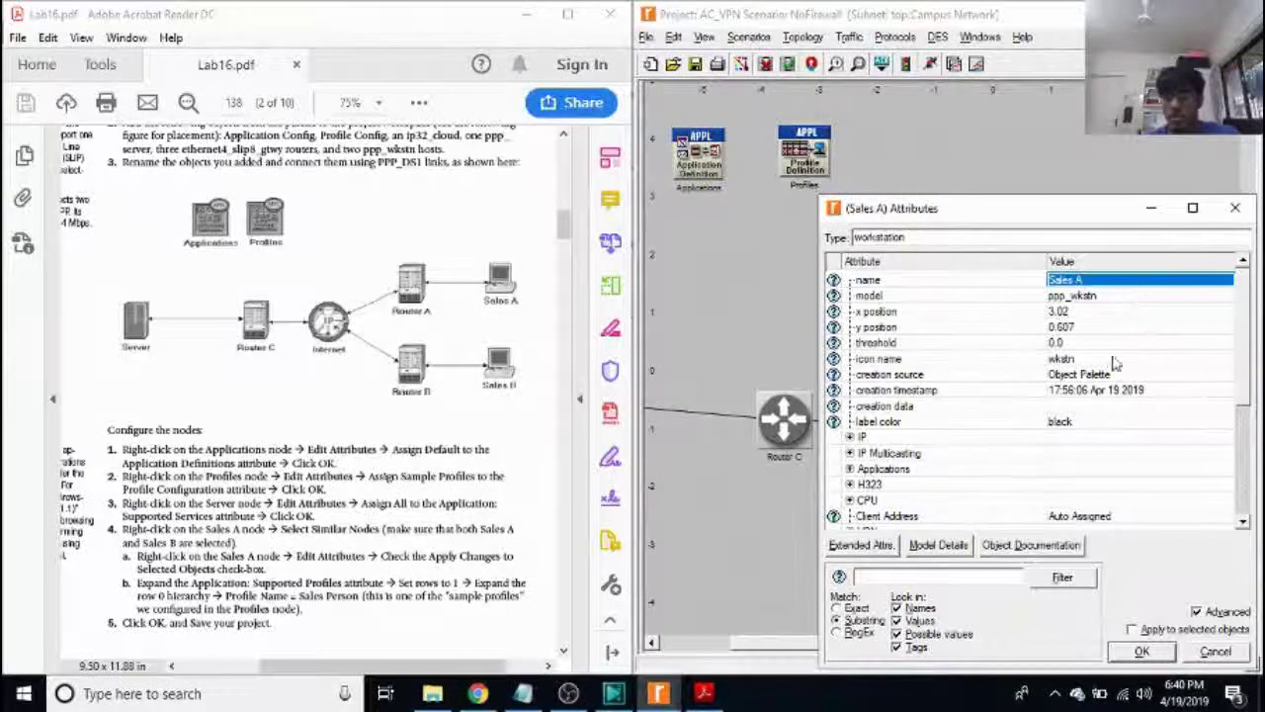
{"action": "scroll", "coordinate": [1115, 364], "scroll_direction": "down", "scroll_amount": 2}
{"action": "scroll", "coordinate": [1112, 396], "scroll_direction": "up", "scroll_amount": 2}
{"action": "scroll", "coordinate": [1110, 425], "scroll_direction": "down", "scroll_amount": 3}
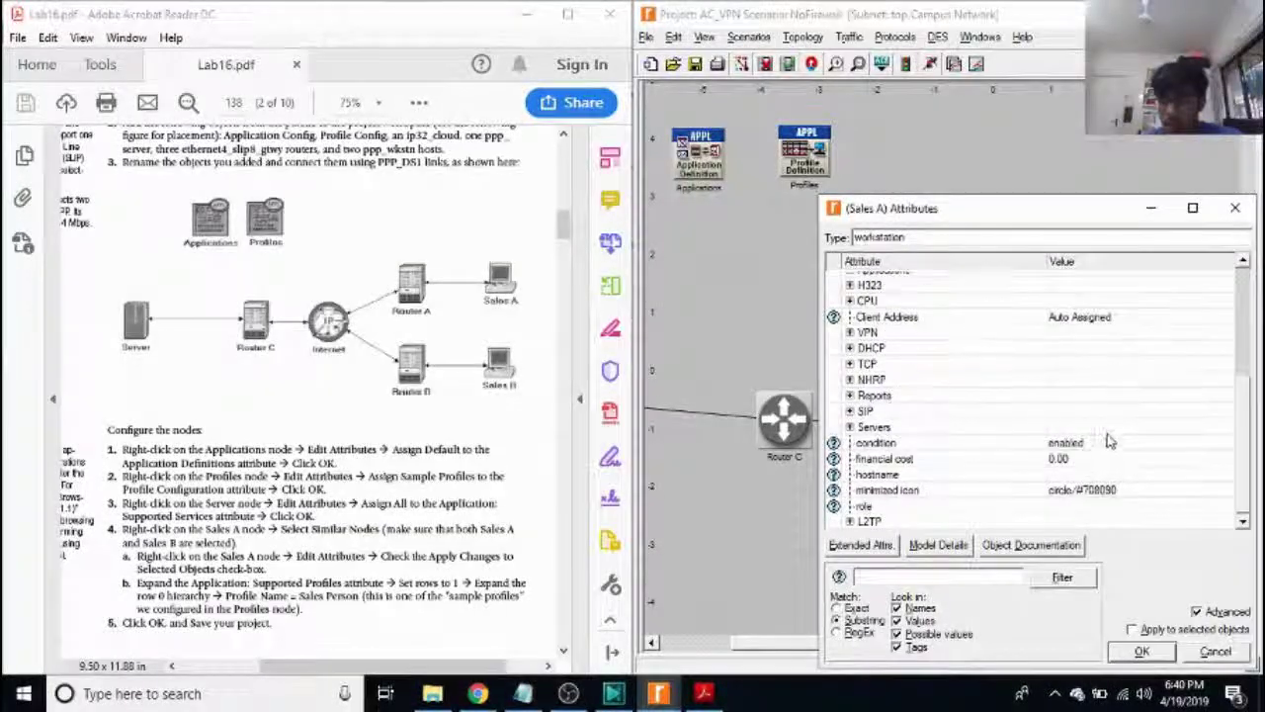
{"action": "scroll", "coordinate": [926, 368], "scroll_direction": "up", "scroll_amount": 3}
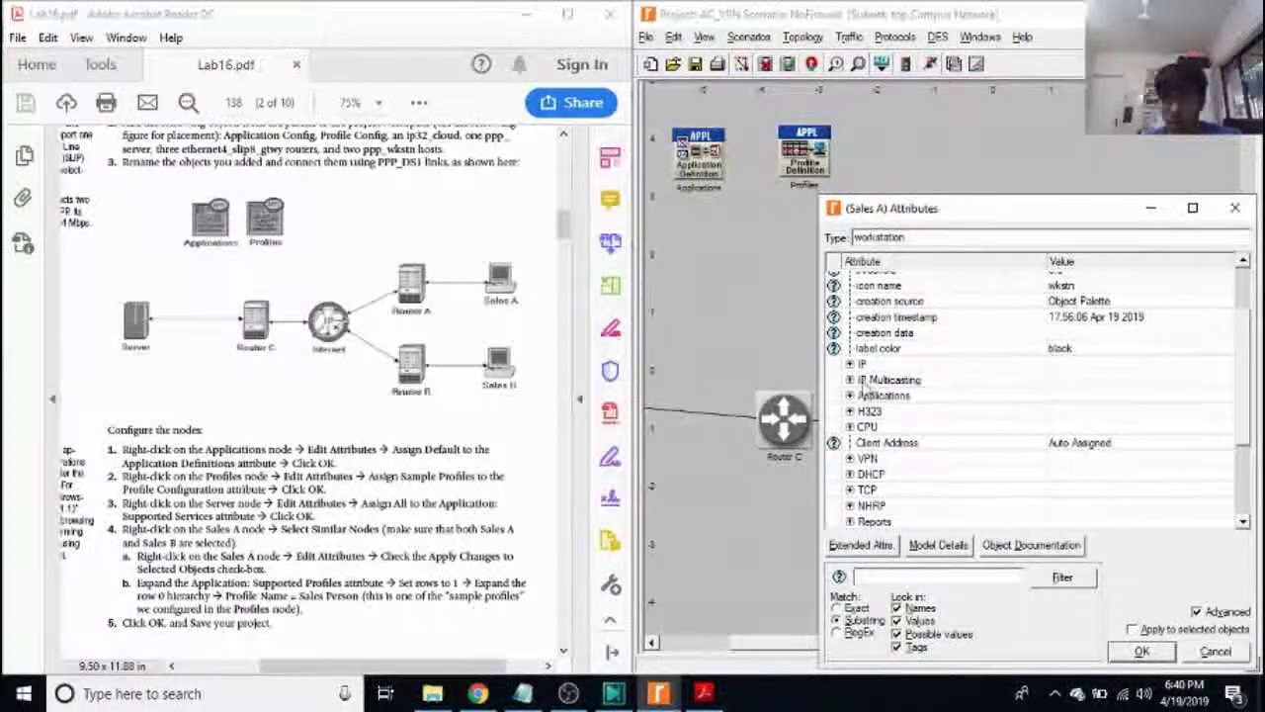
{"action": "double_click", "coordinate": [862, 394]}
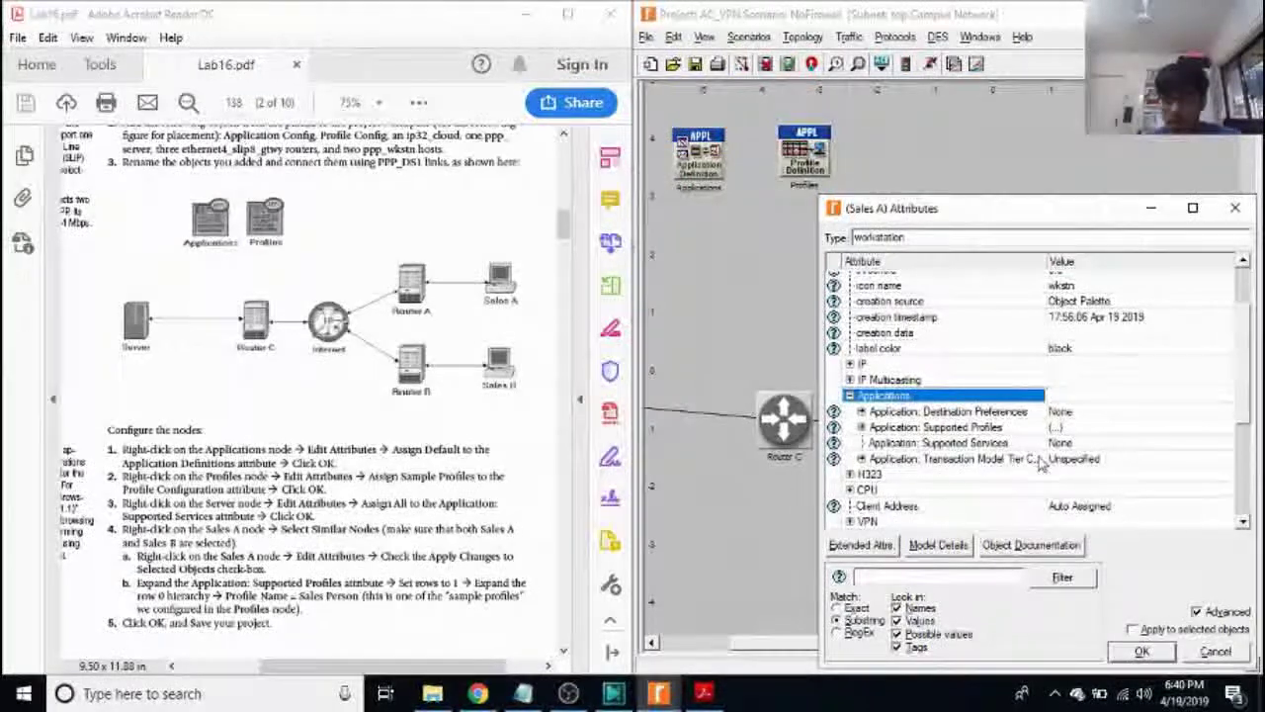
{"action": "double_click", "coordinate": [1011, 430]}
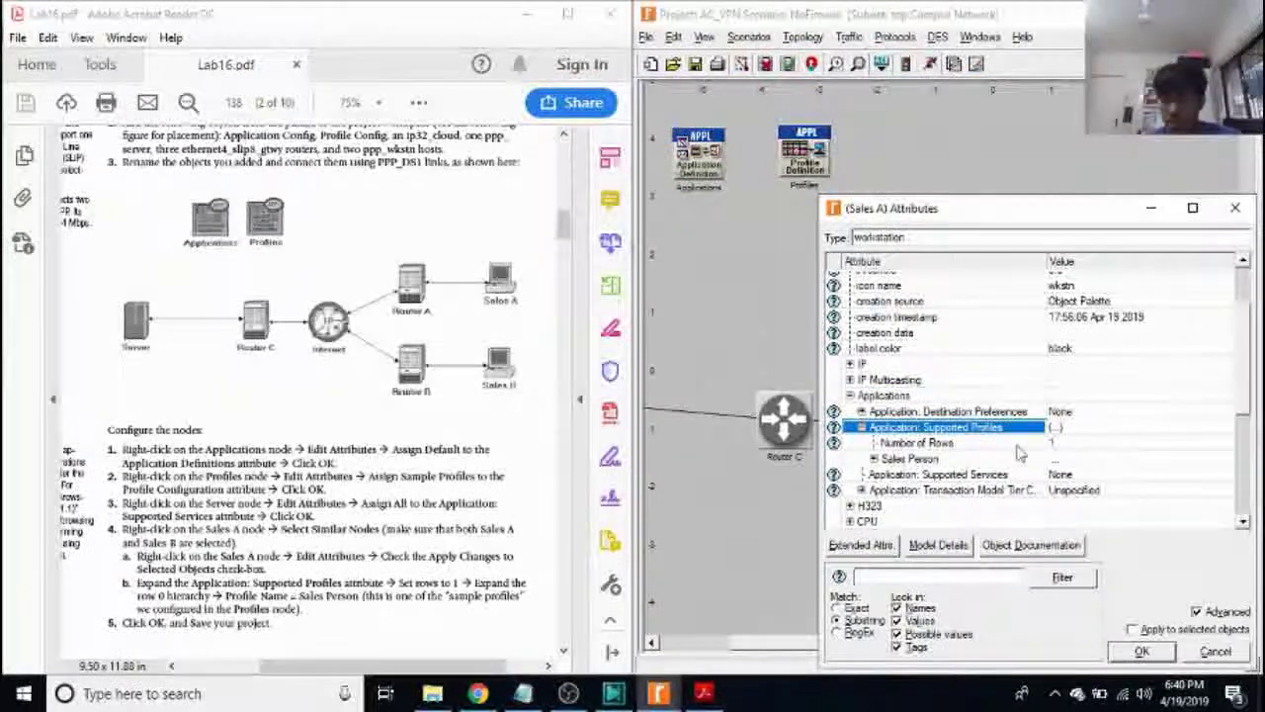
{"action": "double_click", "coordinate": [876, 460]}
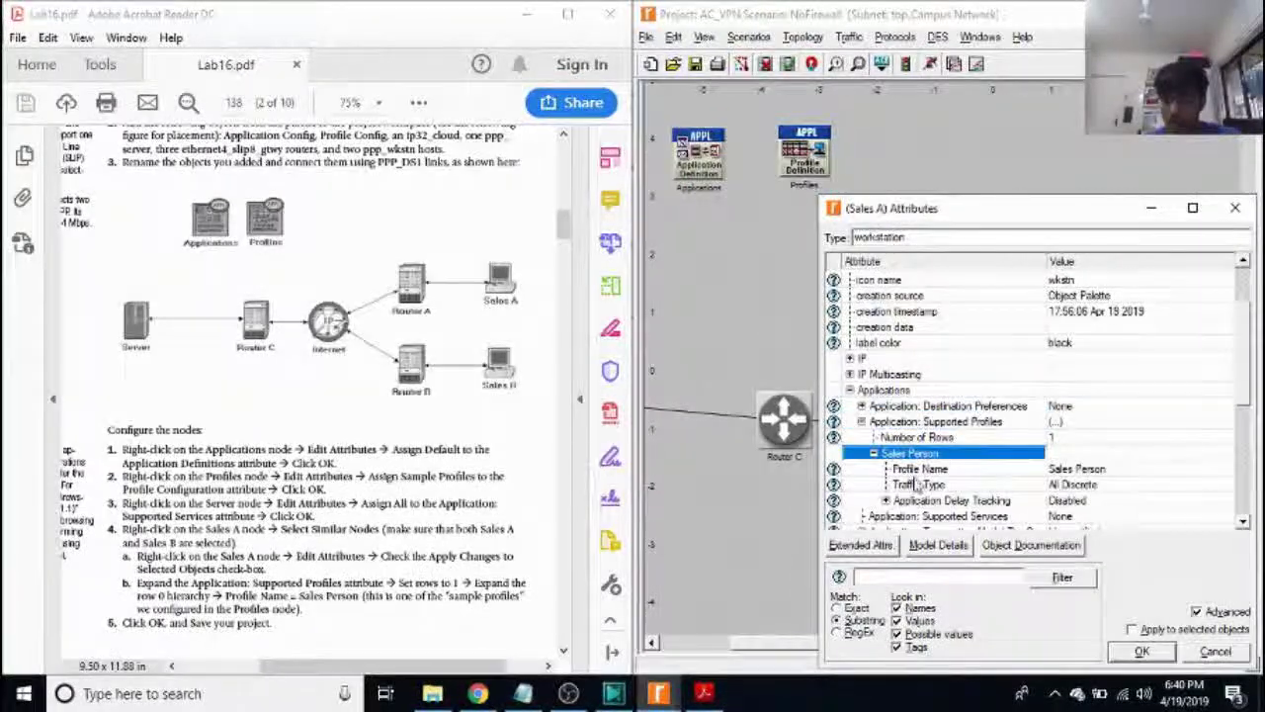
{"action": "left_click", "coordinate": [1132, 629]}
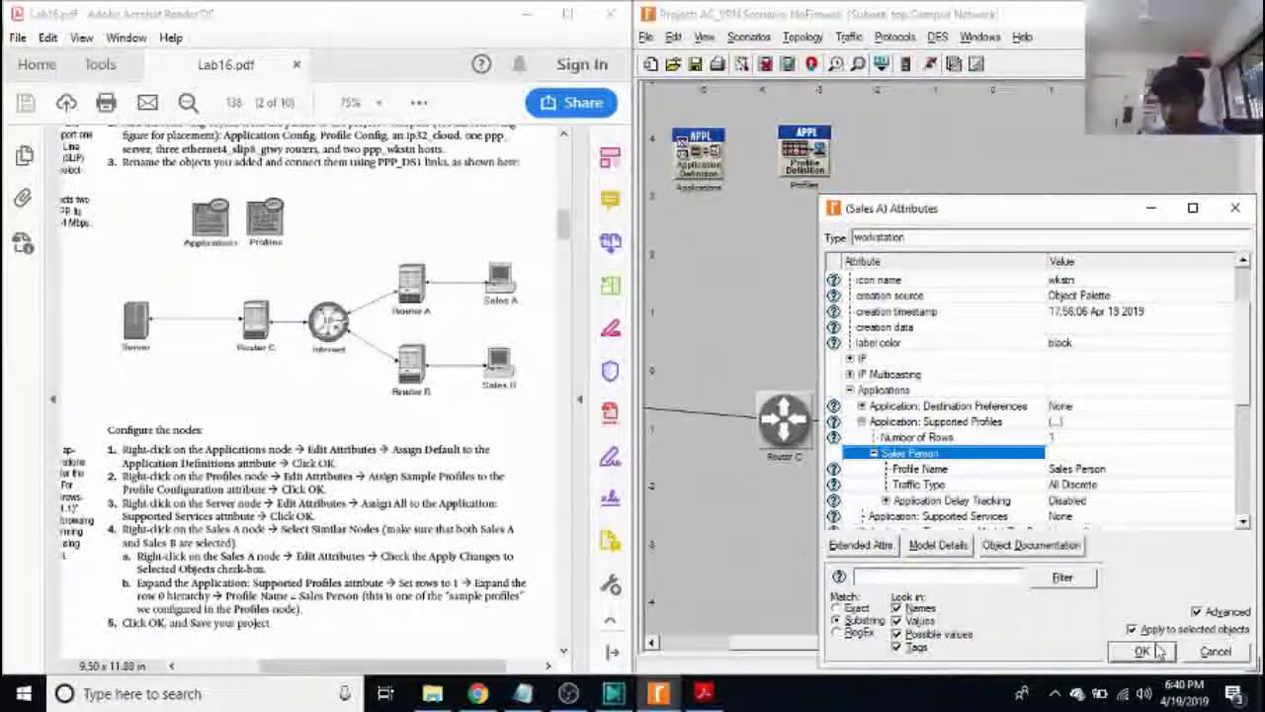
{"action": "left_click", "coordinate": [1147, 654]}
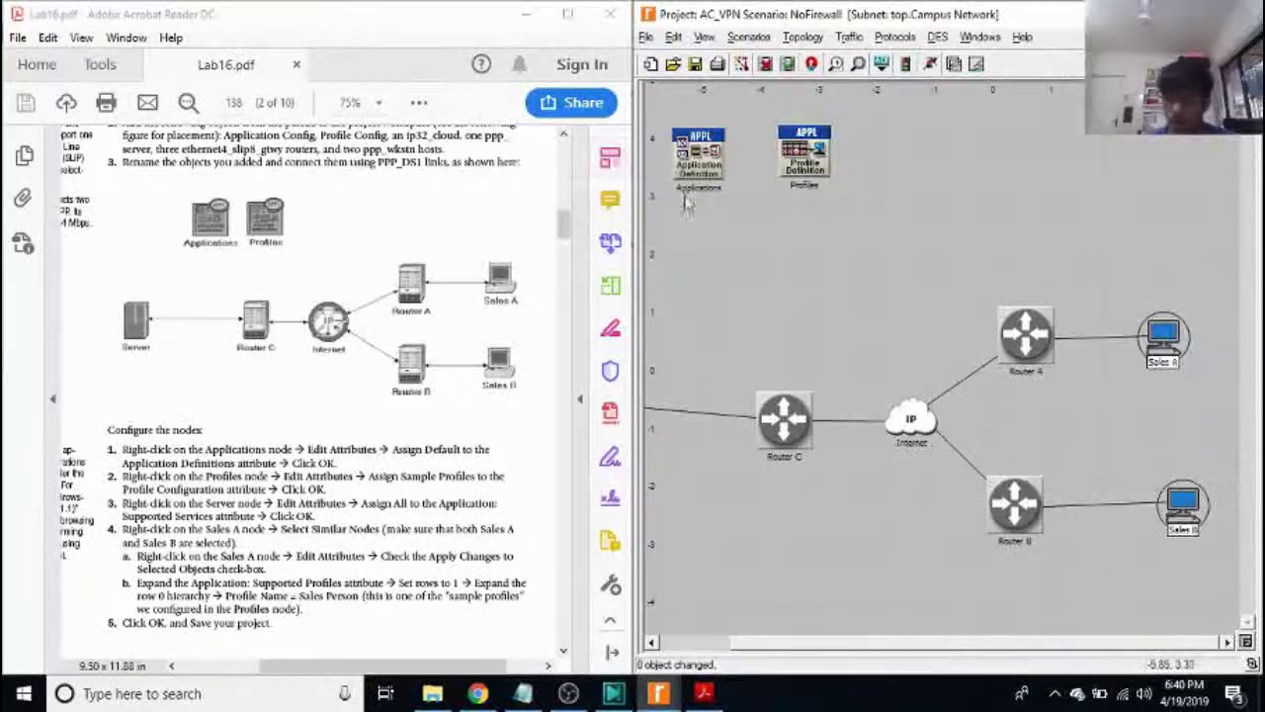
{"action": "scroll", "coordinate": [427, 442], "scroll_direction": "down", "scroll_amount": 1}
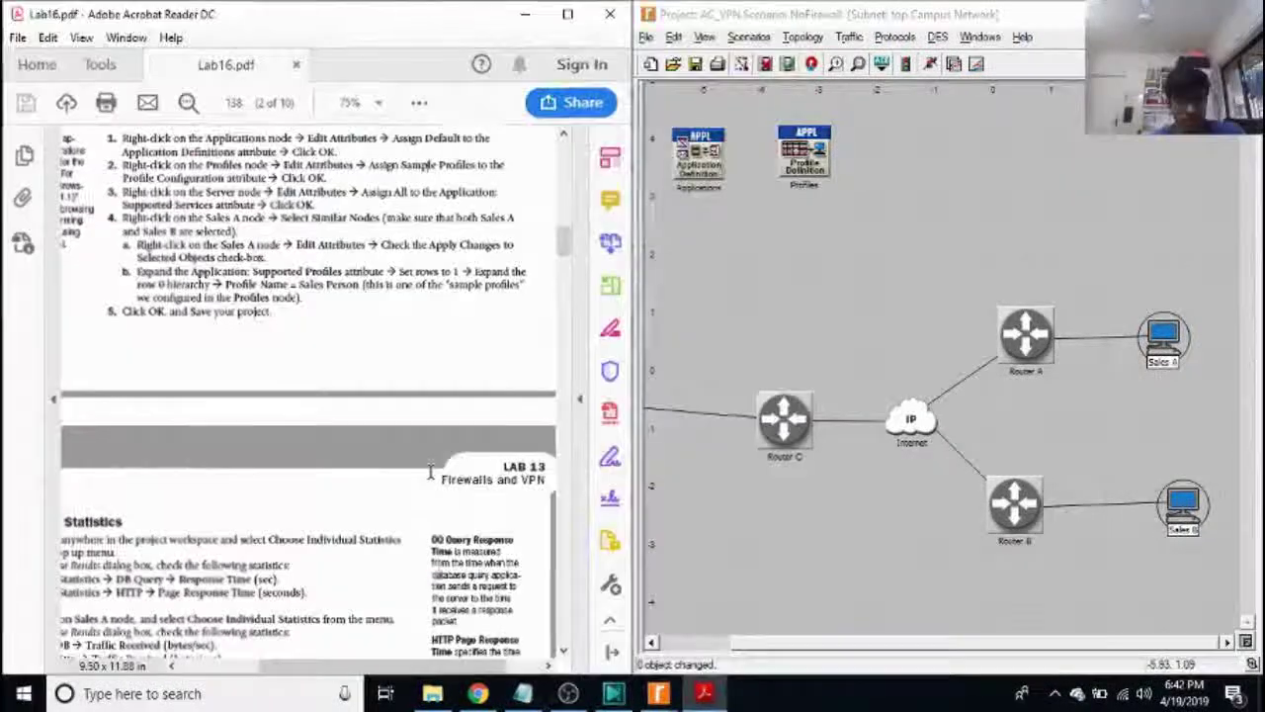
{"action": "left_click_drag", "start_coordinate": [428, 668], "coordinate": [351, 670]}
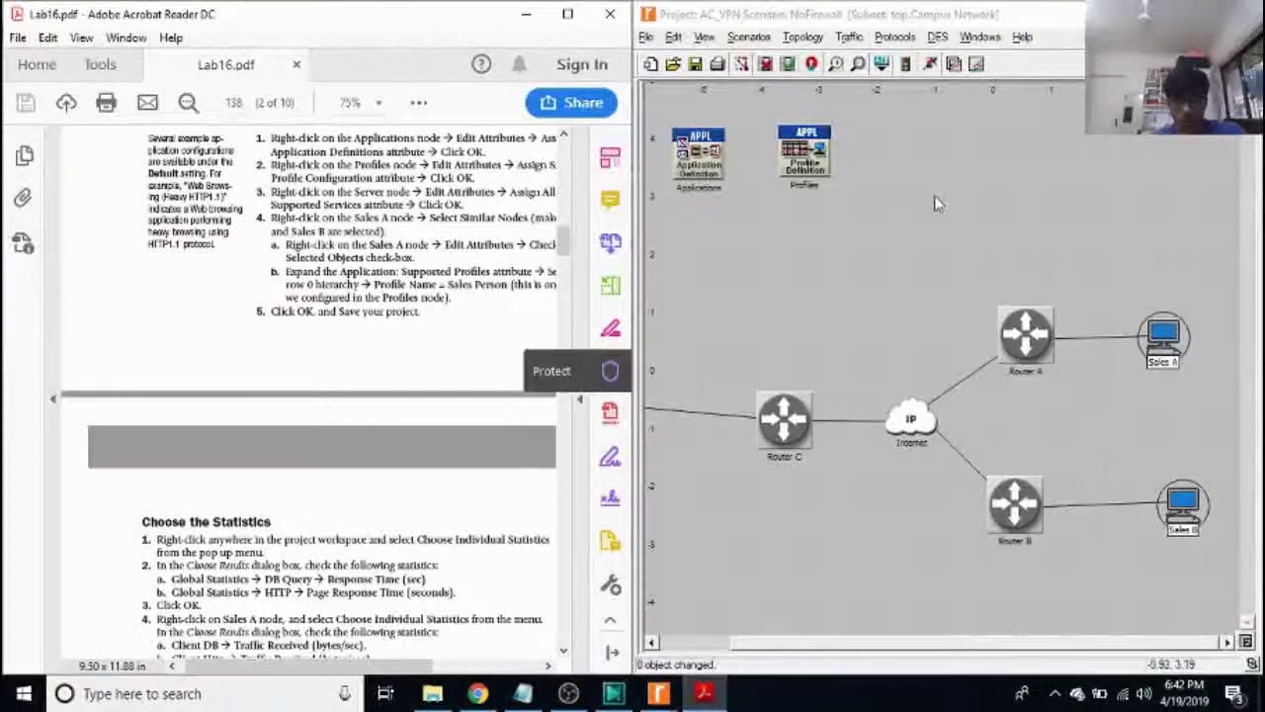
{"action": "left_click", "coordinate": [911, 206]}
Pick the DB Query and HTTP categories under Global Statistics for collection
{"action": "right_click", "coordinate": [882, 209]}
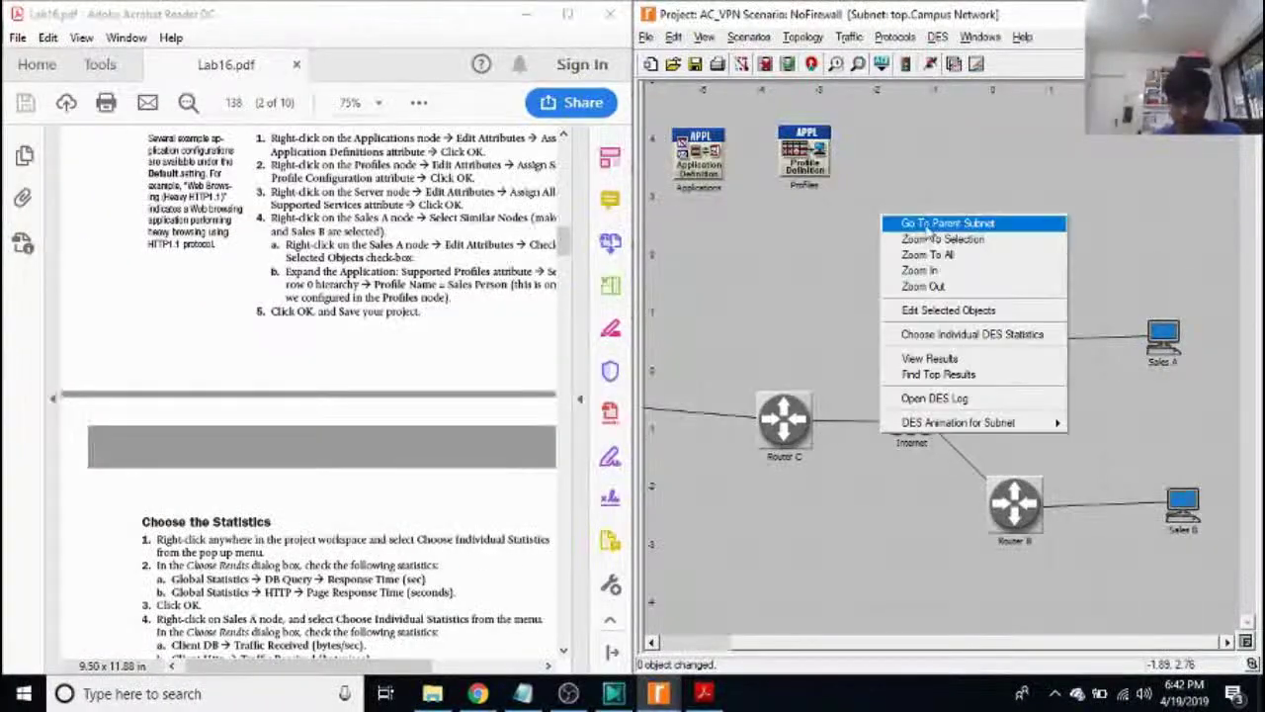
{"action": "left_click", "coordinate": [944, 336]}
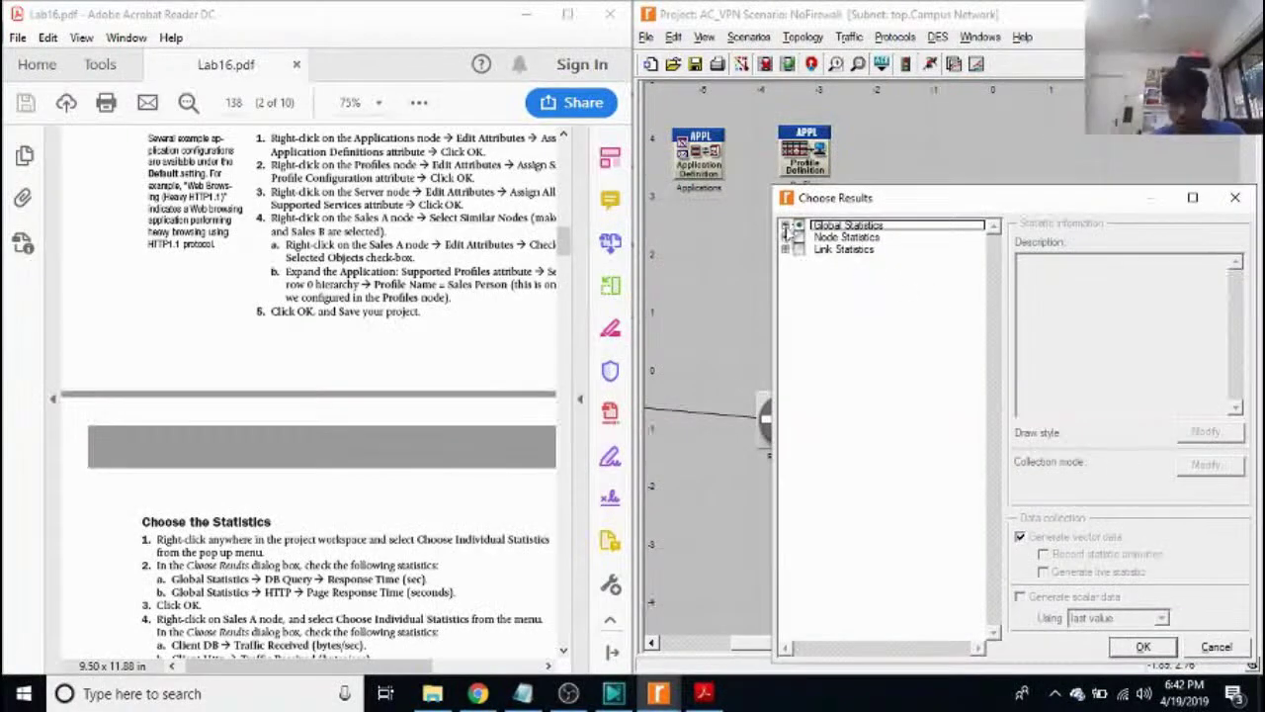
{"action": "left_click", "coordinate": [785, 226]}
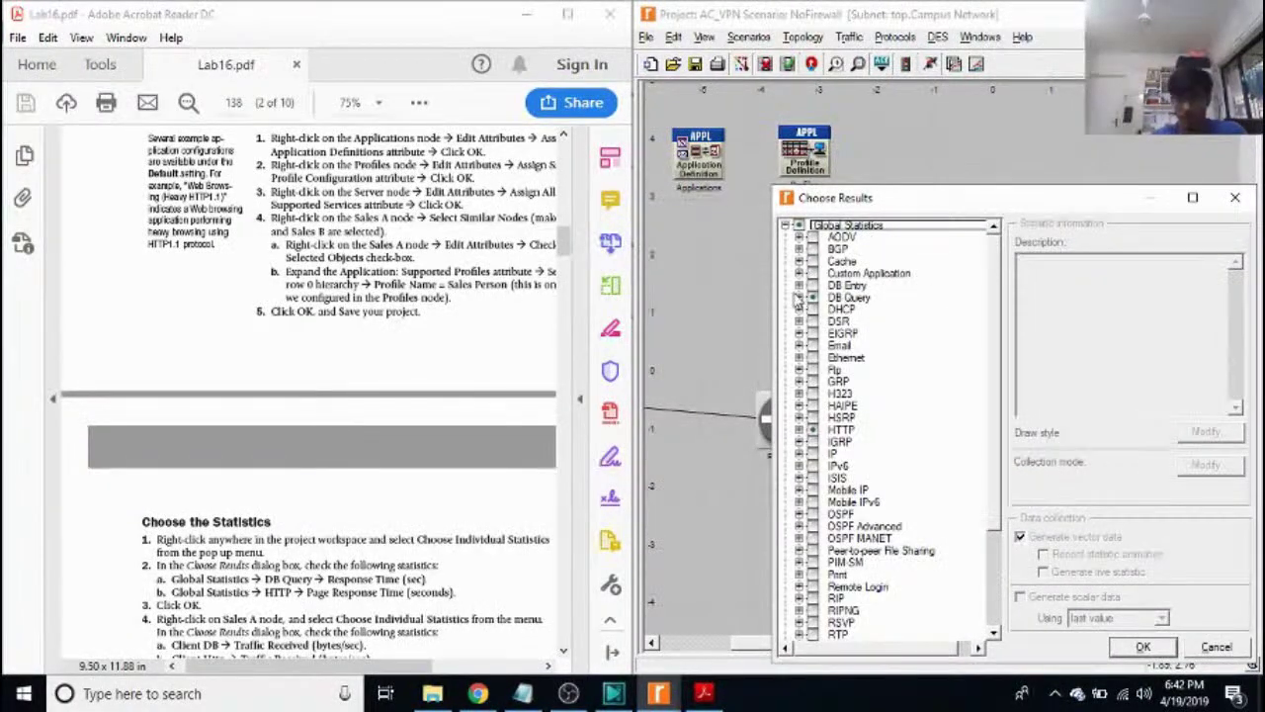
{"action": "left_click", "coordinate": [797, 298]}
{"action": "left_click", "coordinate": [798, 298]}
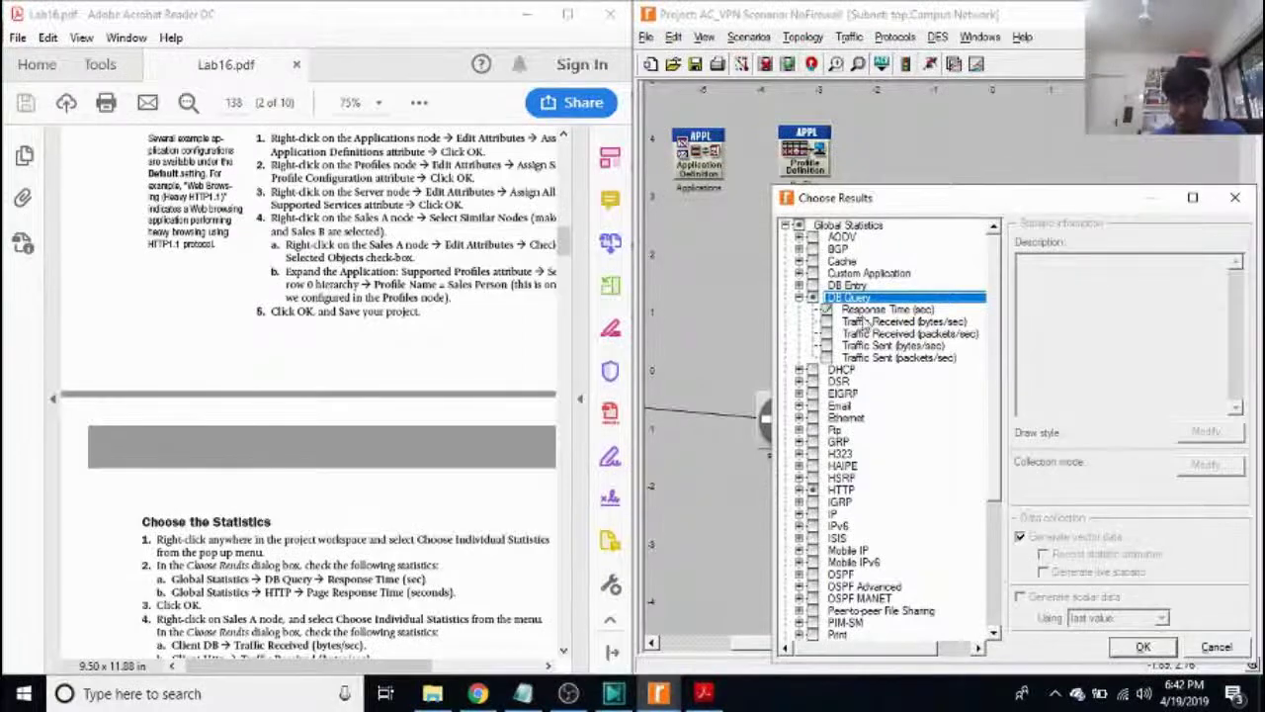
{"action": "left_click", "coordinate": [800, 490]}
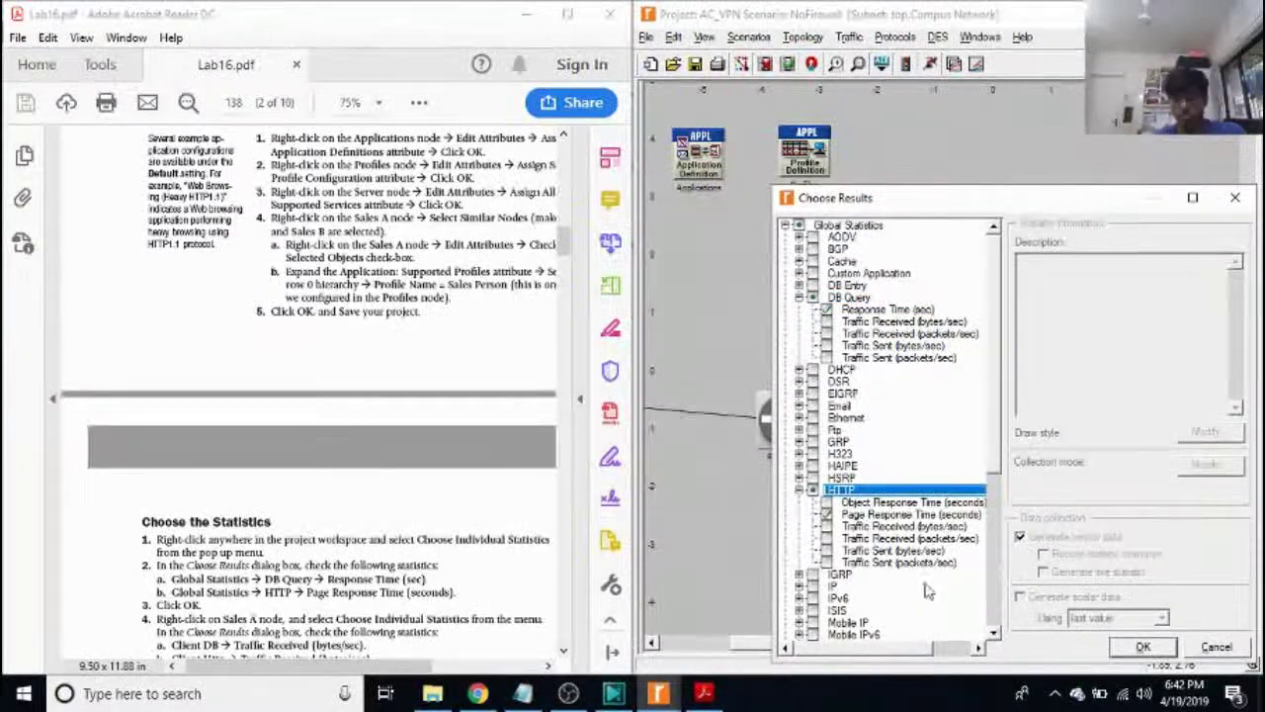
Check the lab manual and confirm the chosen DB Query and HTTP global statistics
{"action": "left_click_drag", "start_coordinate": [354, 668], "coordinate": [440, 667]}
{"action": "scroll", "coordinate": [440, 621], "scroll_direction": "down", "scroll_amount": 3}
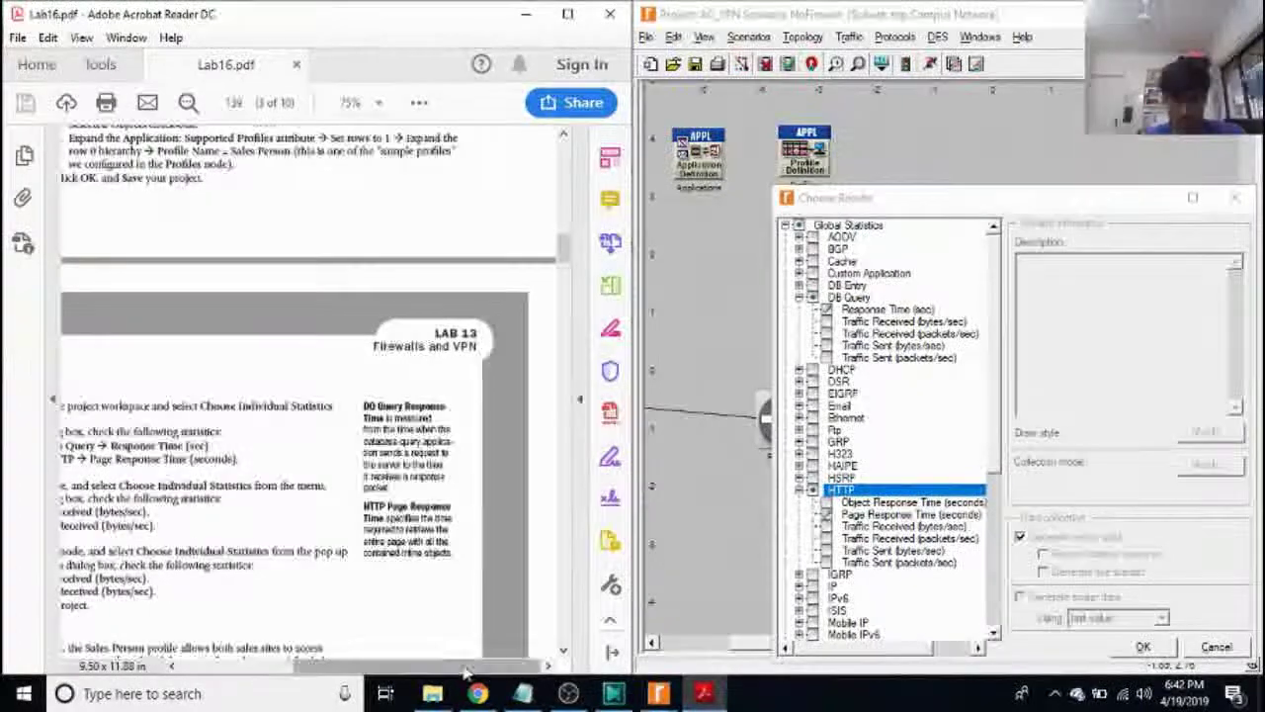
{"action": "left_click_drag", "start_coordinate": [465, 672], "coordinate": [405, 672]}
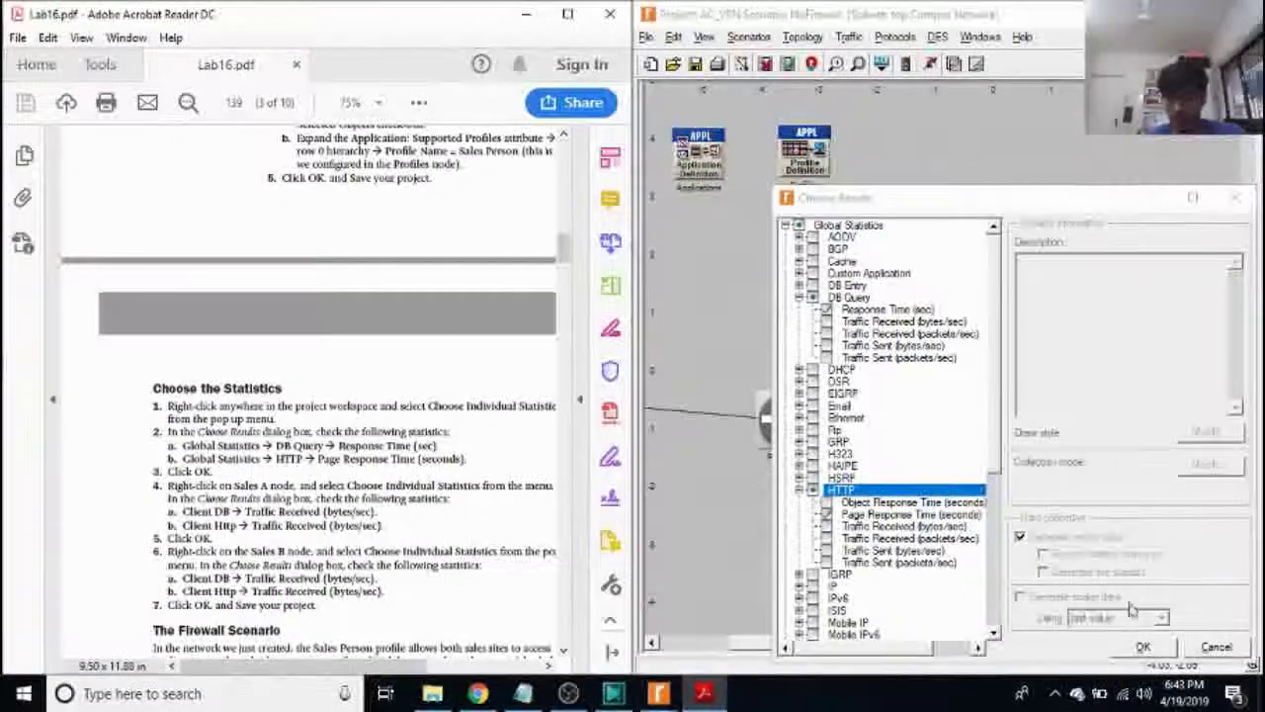
{"action": "left_click", "coordinate": [1247, 210]}
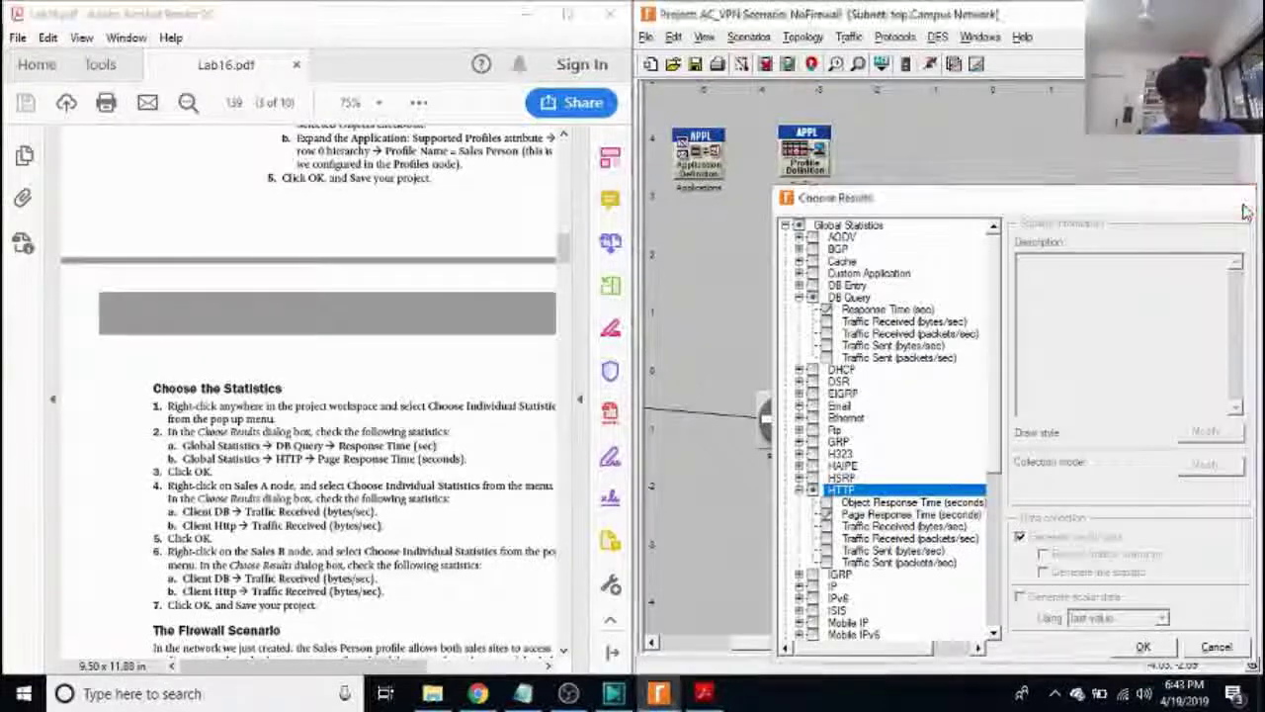
{"action": "left_click", "coordinate": [1245, 208]}
{"action": "scroll", "coordinate": [356, 534], "scroll_direction": "down", "scroll_amount": 2}
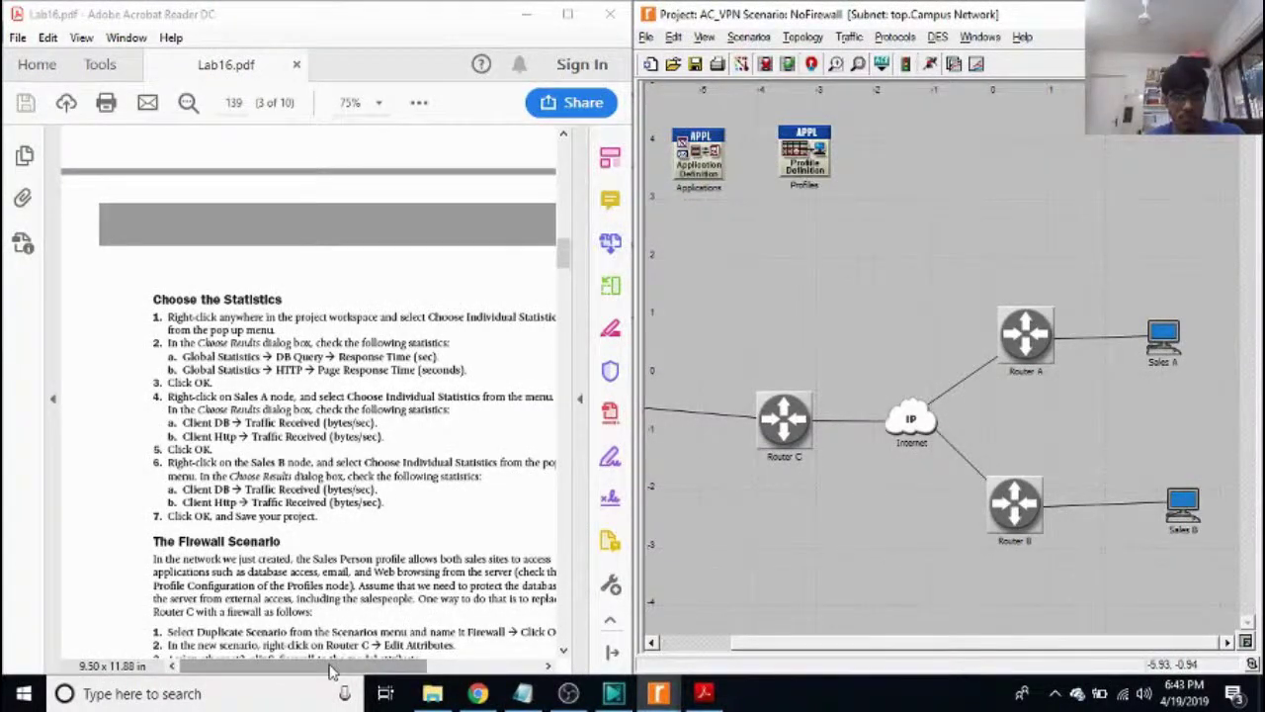
{"action": "left_click_drag", "start_coordinate": [332, 665], "coordinate": [346, 664]}
Select both sales workstations and close Sales A's attributes without changes
{"action": "left_click", "coordinate": [858, 294]}
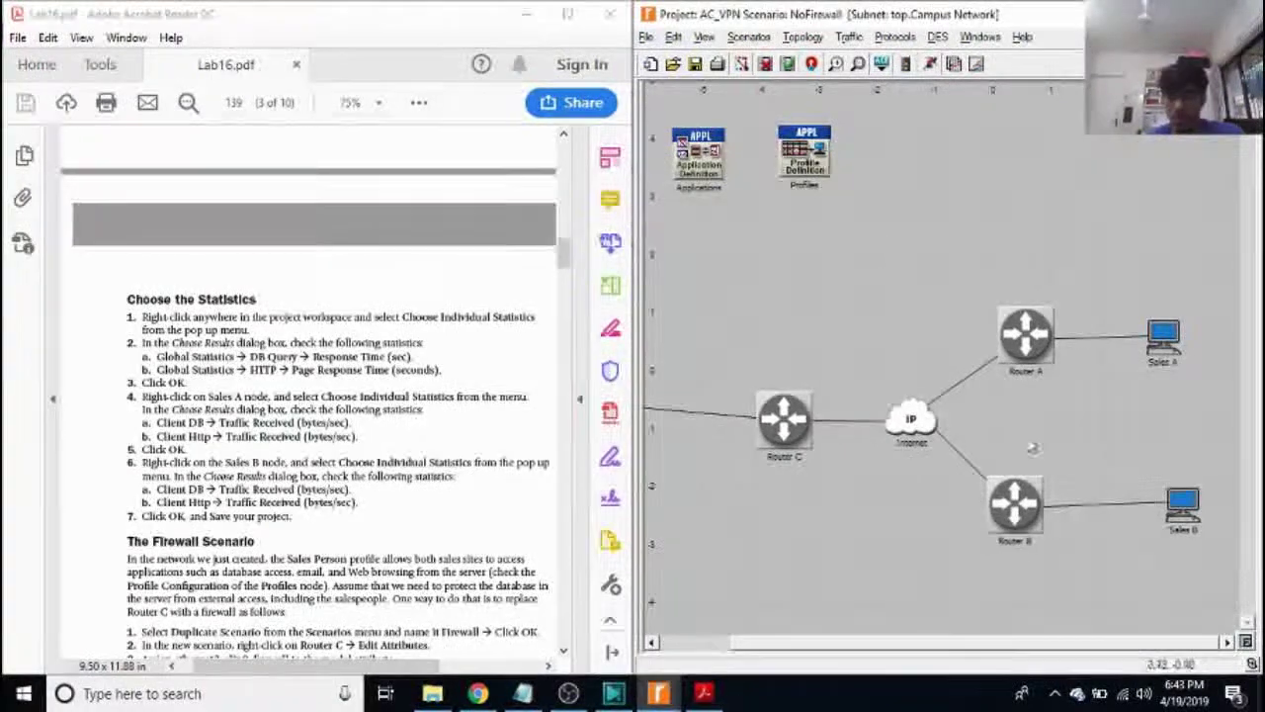
{"action": "right_click", "coordinate": [1158, 337]}
{"action": "left_click", "coordinate": [1191, 395]}
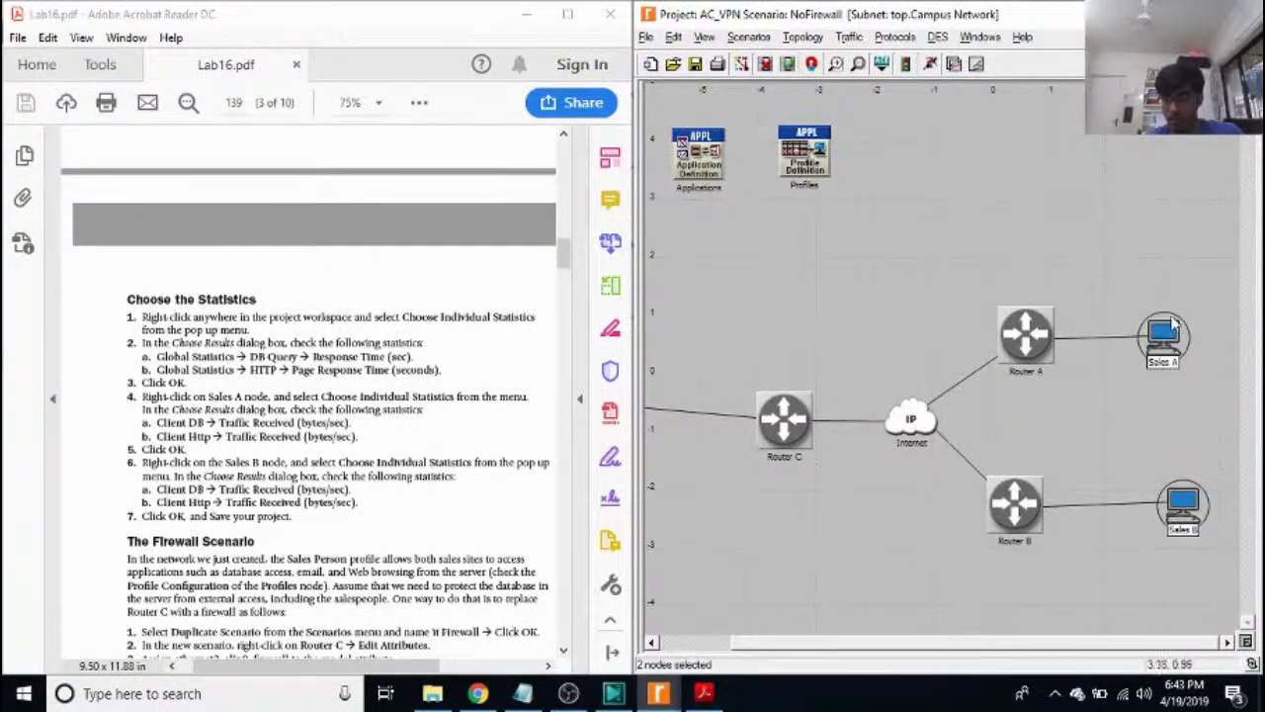
{"action": "right_click", "coordinate": [1173, 326]}
{"action": "left_click", "coordinate": [1176, 327]}
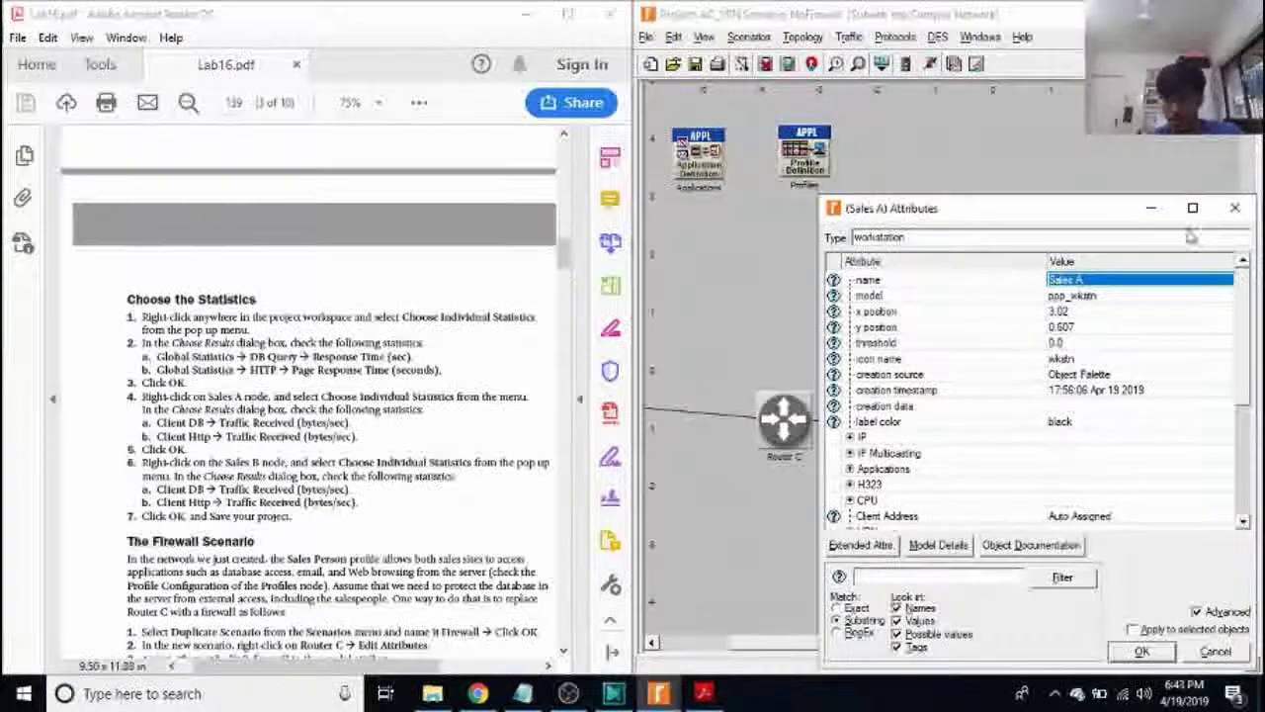
{"action": "left_click", "coordinate": [1235, 208]}
Have Sales A record Client DB and Client Http Traffic Received (bytes/sec) statistics
{"action": "right_click", "coordinate": [1164, 334]}
{"action": "left_click", "coordinate": [1189, 530]}
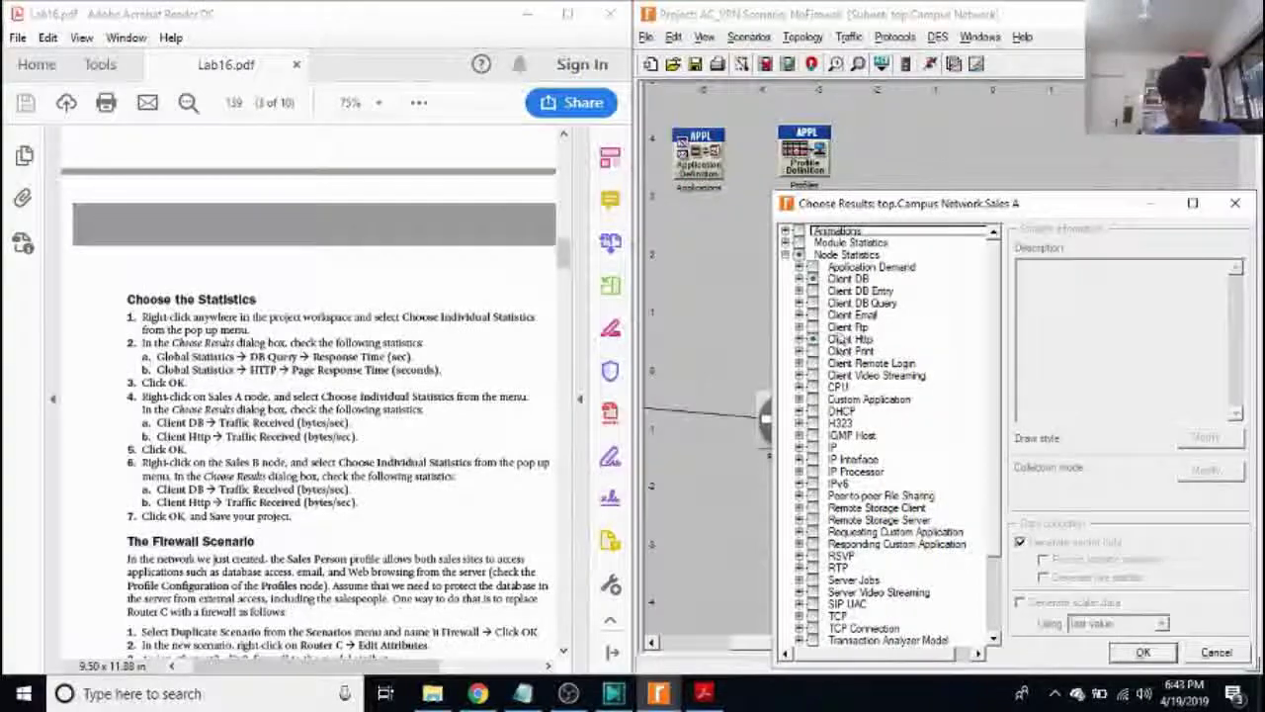
{"action": "left_click", "coordinate": [801, 281]}
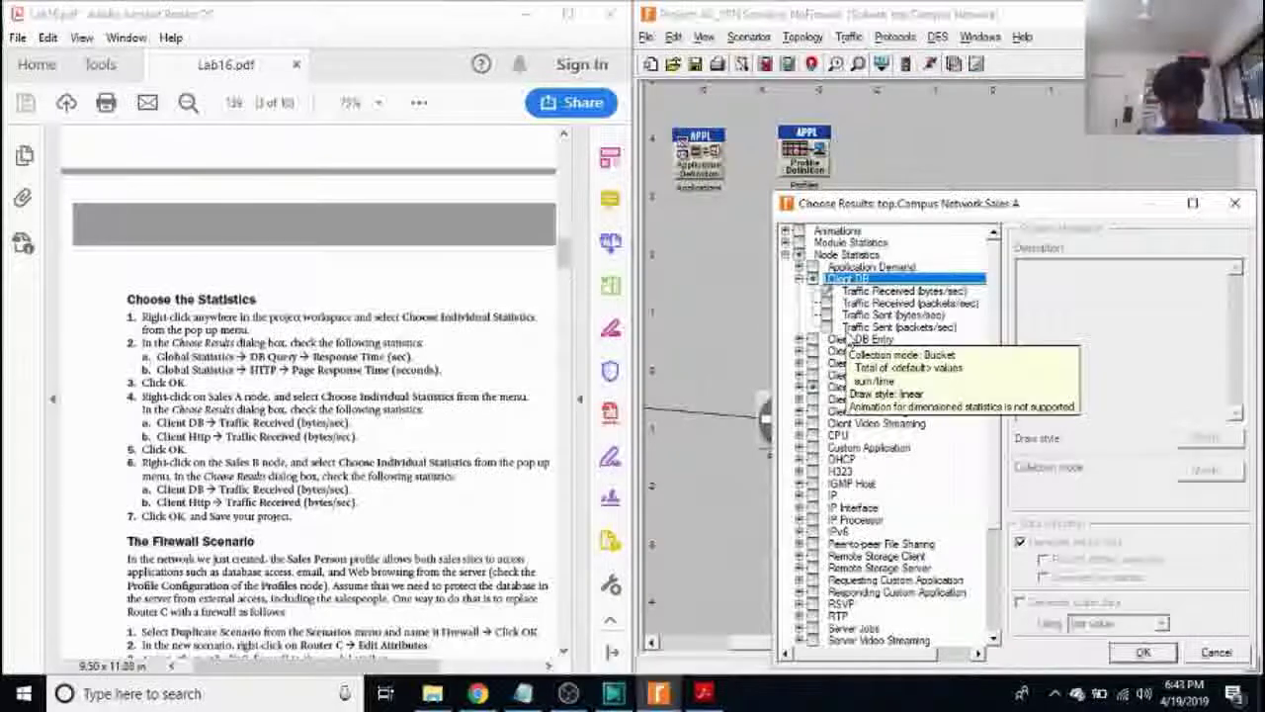
{"action": "left_click", "coordinate": [798, 387]}
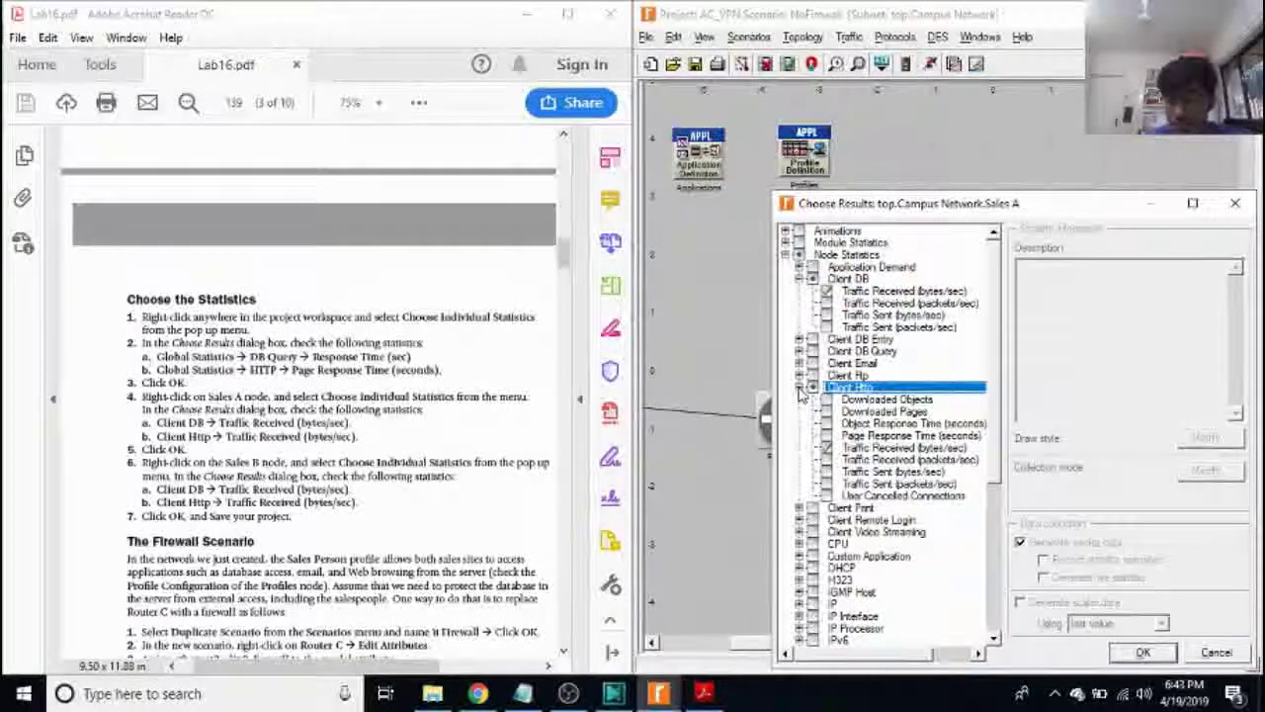
{"action": "left_click", "coordinate": [442, 395]}
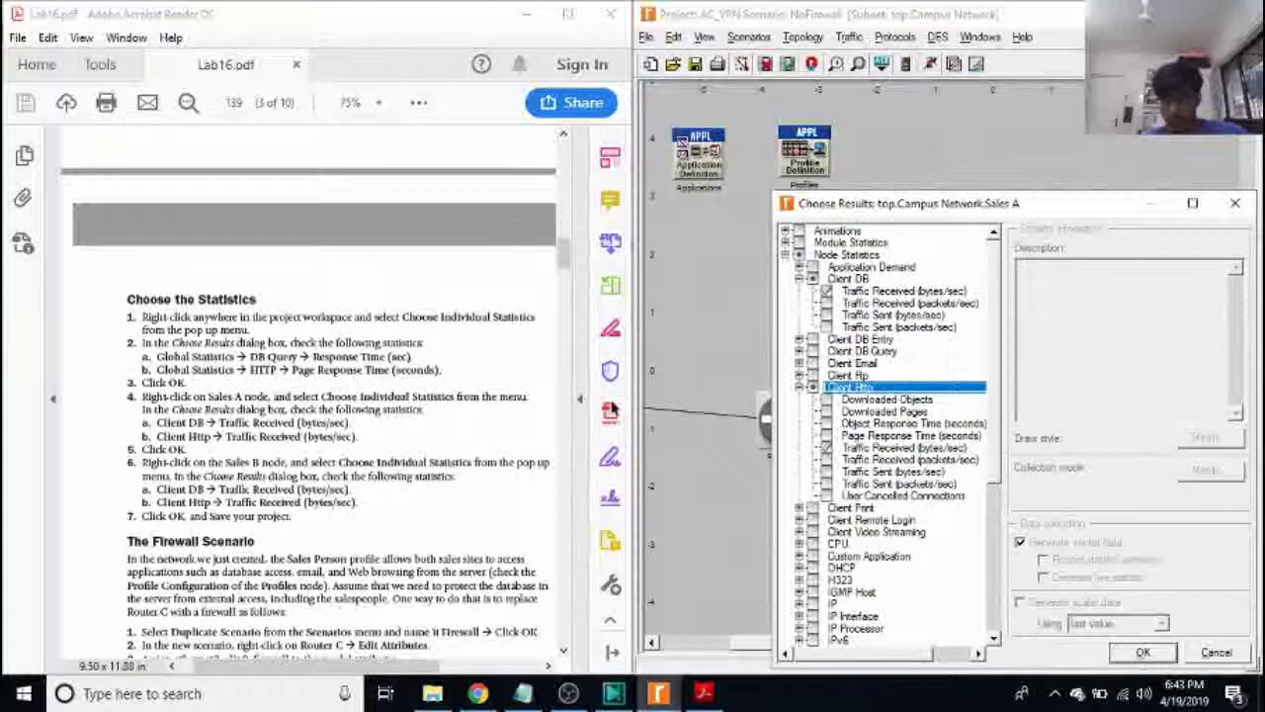
{"action": "scroll", "coordinate": [408, 672], "scroll_direction": "right", "scroll_amount": 3}
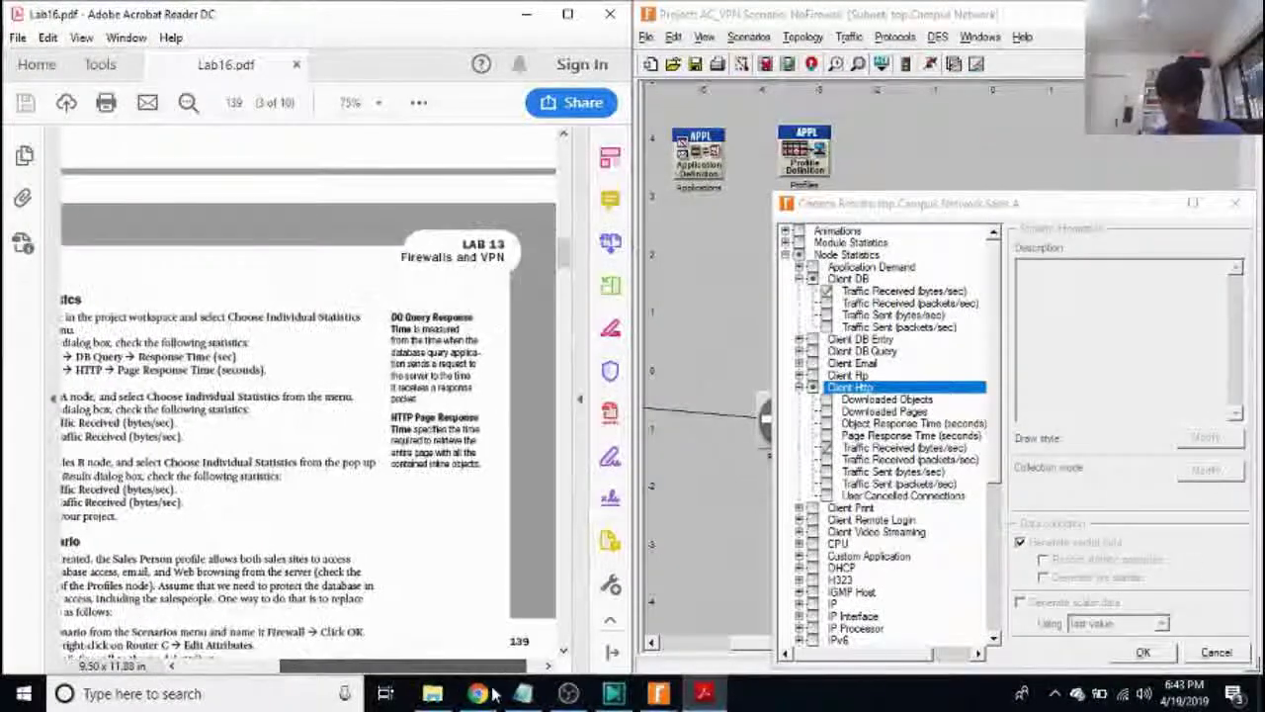
{"action": "scroll", "coordinate": [438, 674], "scroll_direction": "left", "scroll_amount": 3}
{"action": "scroll", "coordinate": [437, 674], "scroll_direction": "down", "scroll_amount": 3}
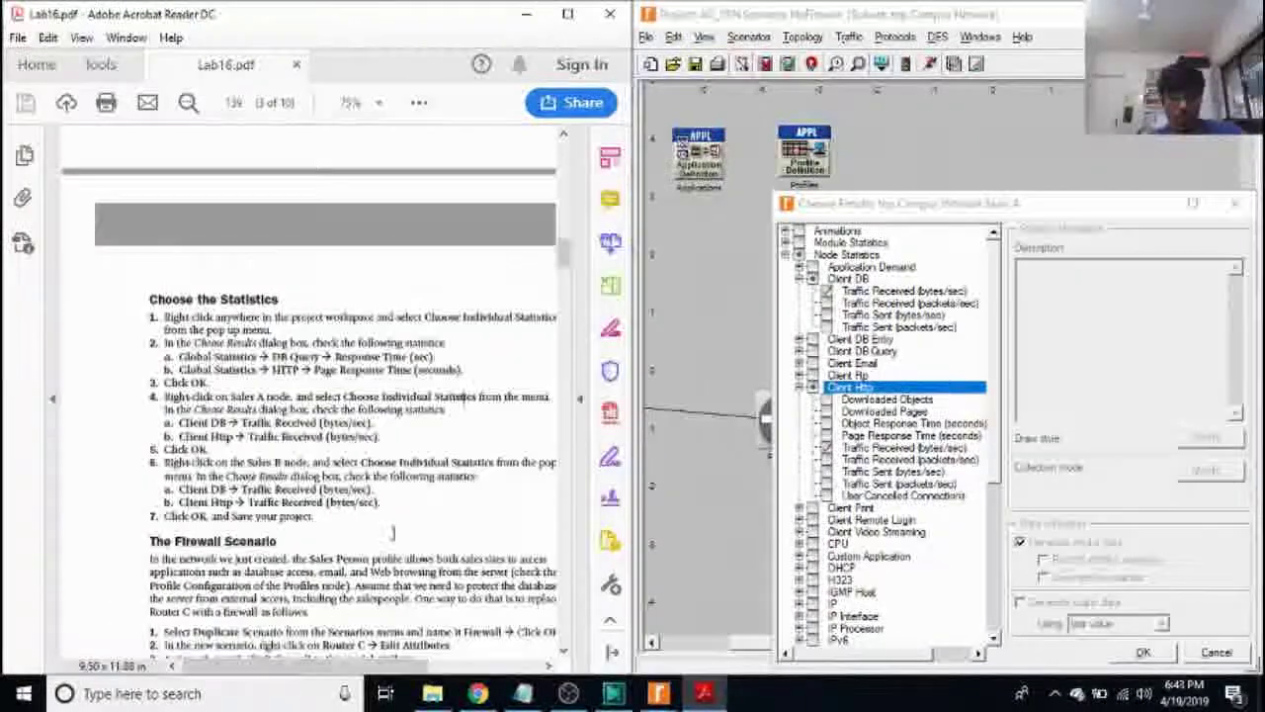
{"action": "left_click", "coordinate": [1164, 654]}
{"action": "left_click", "coordinate": [303, 249]}
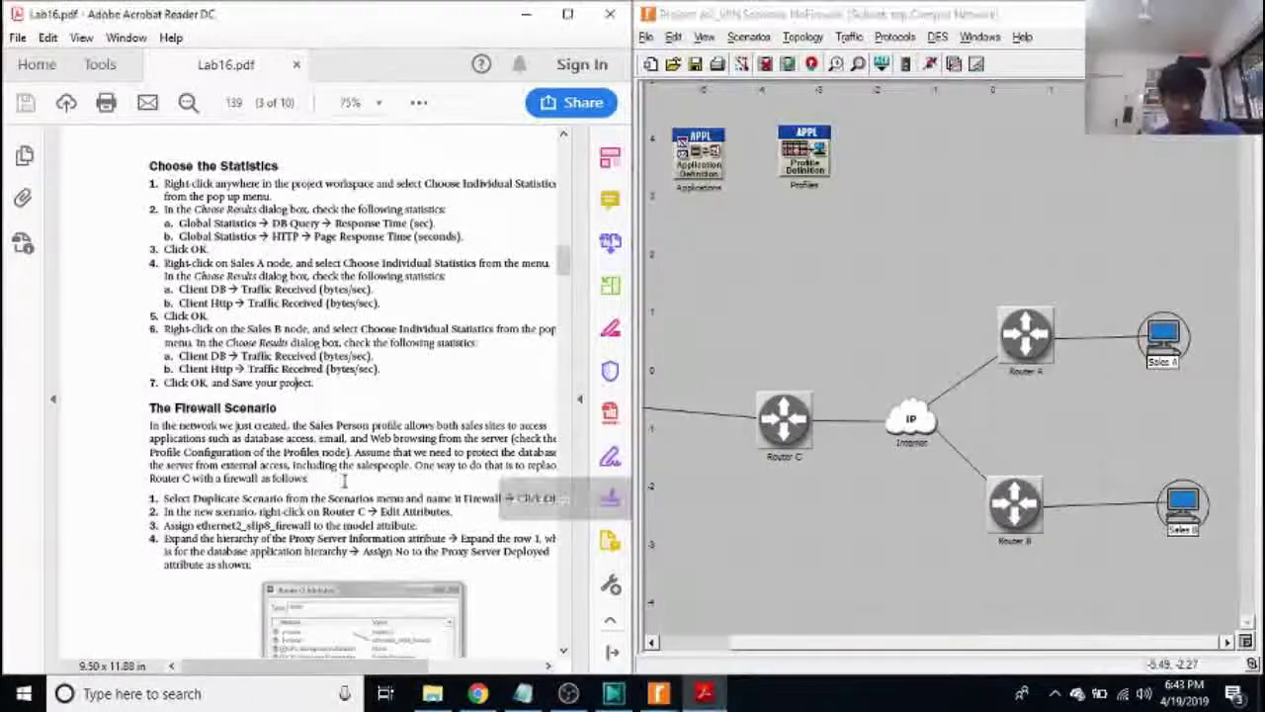
{"action": "scroll", "coordinate": [302, 248], "scroll_direction": "down", "scroll_amount": 3}
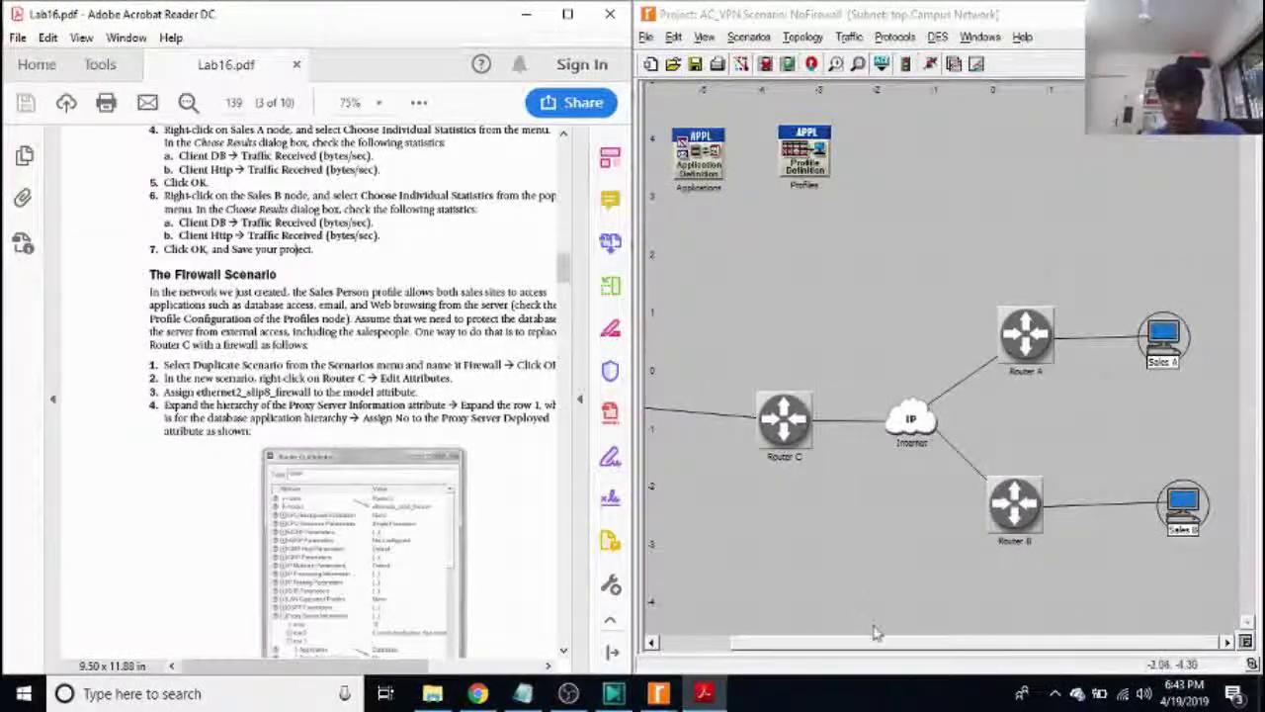
Use Scenarios > Next Scenario to switch AC_VPN to the Firewall scenario
{"action": "left_click_drag", "start_coordinate": [821, 640], "coordinate": [736, 641]}
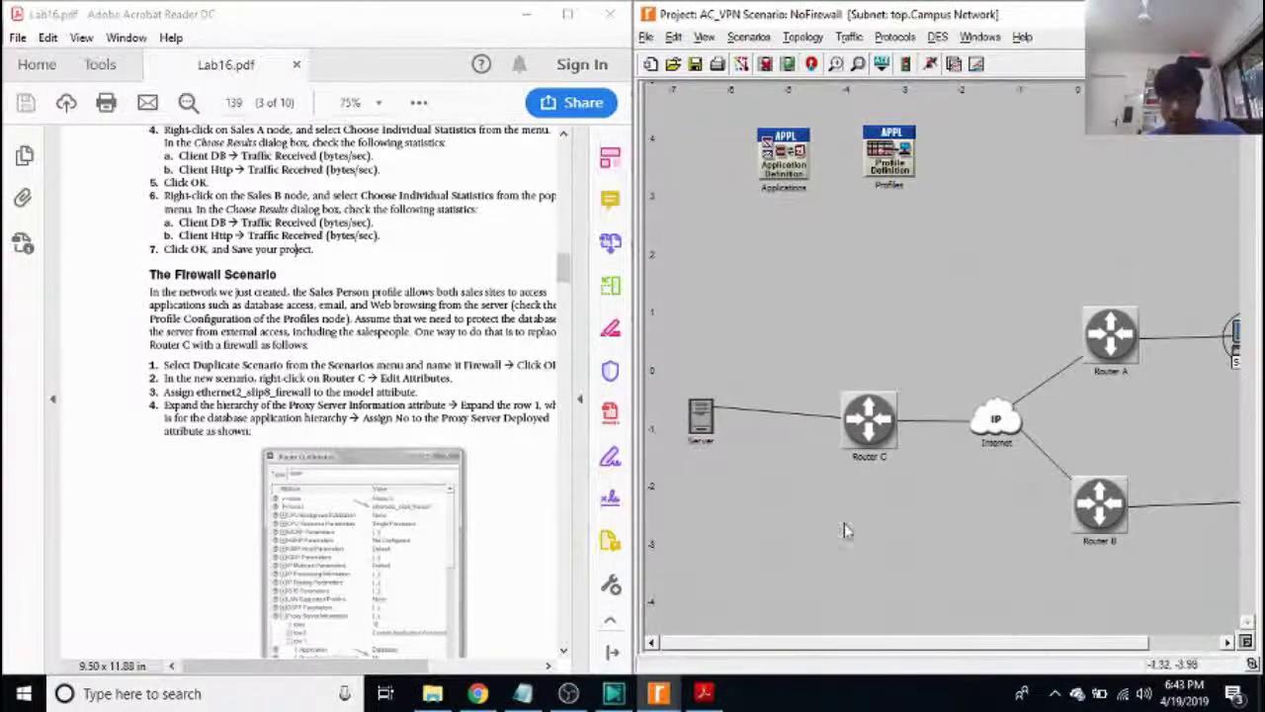
{"action": "left_click", "coordinate": [749, 36]}
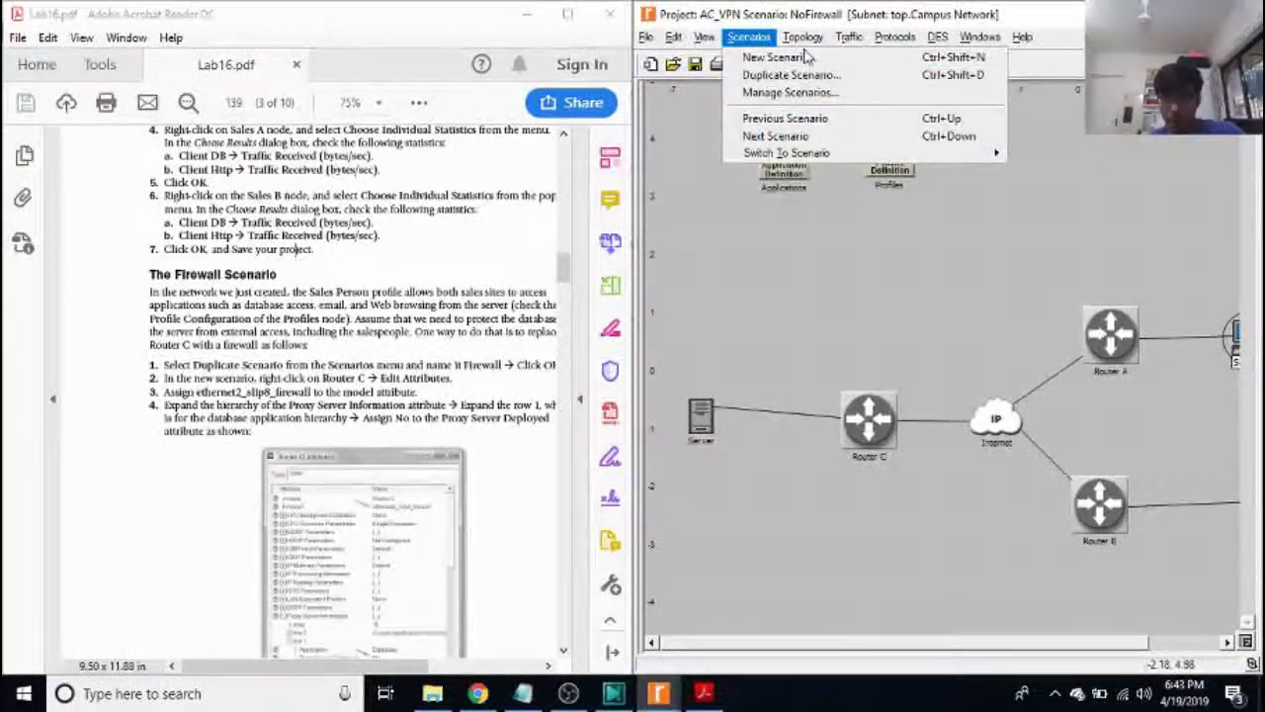
{"action": "left_click", "coordinate": [827, 137]}
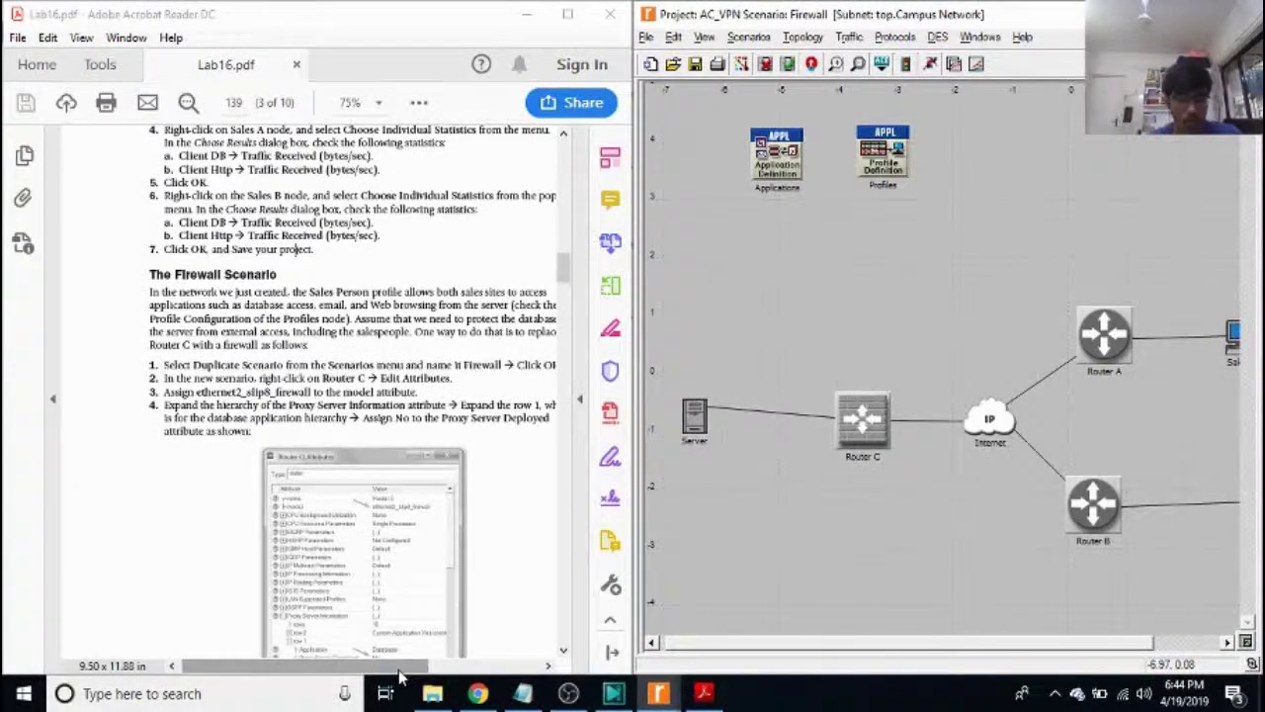
{"action": "left_click_drag", "start_coordinate": [398, 669], "coordinate": [407, 668]}
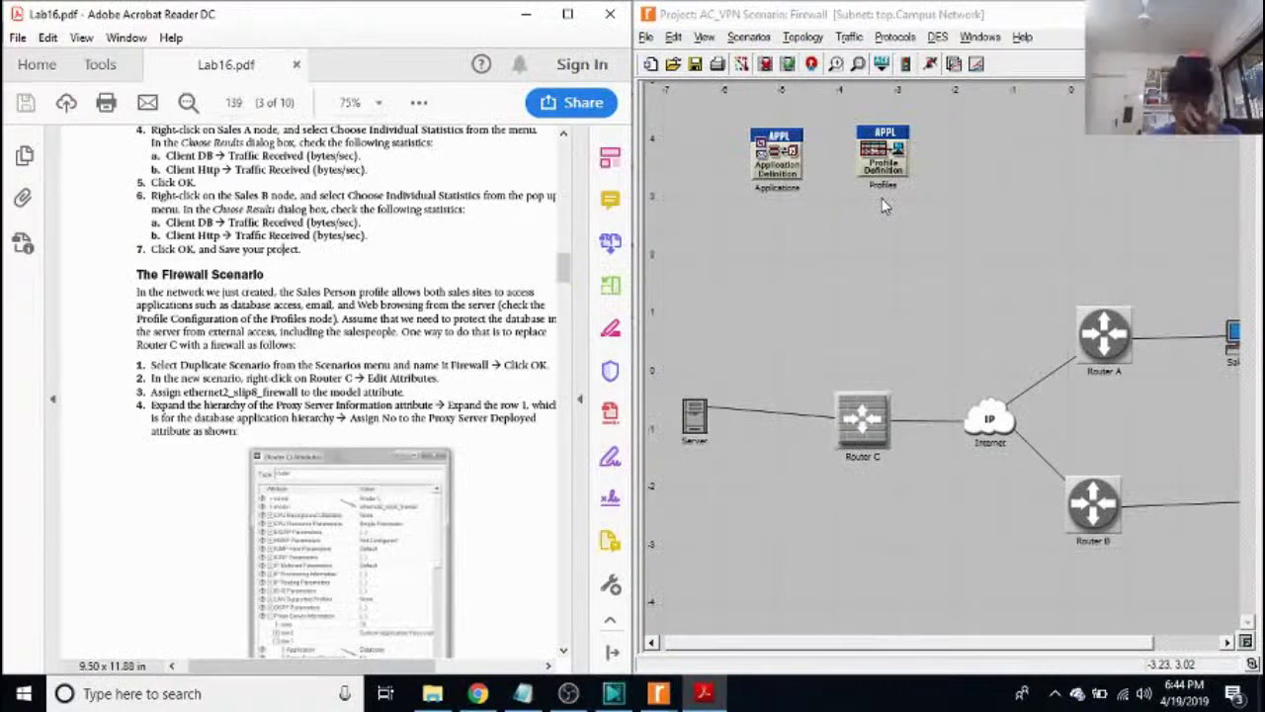
{"action": "left_click", "coordinate": [748, 38]}
Set Router C's Row 1 Database proxy entry to Proxy Server Deployed: No and confirm
{"action": "left_click", "coordinate": [916, 306]}
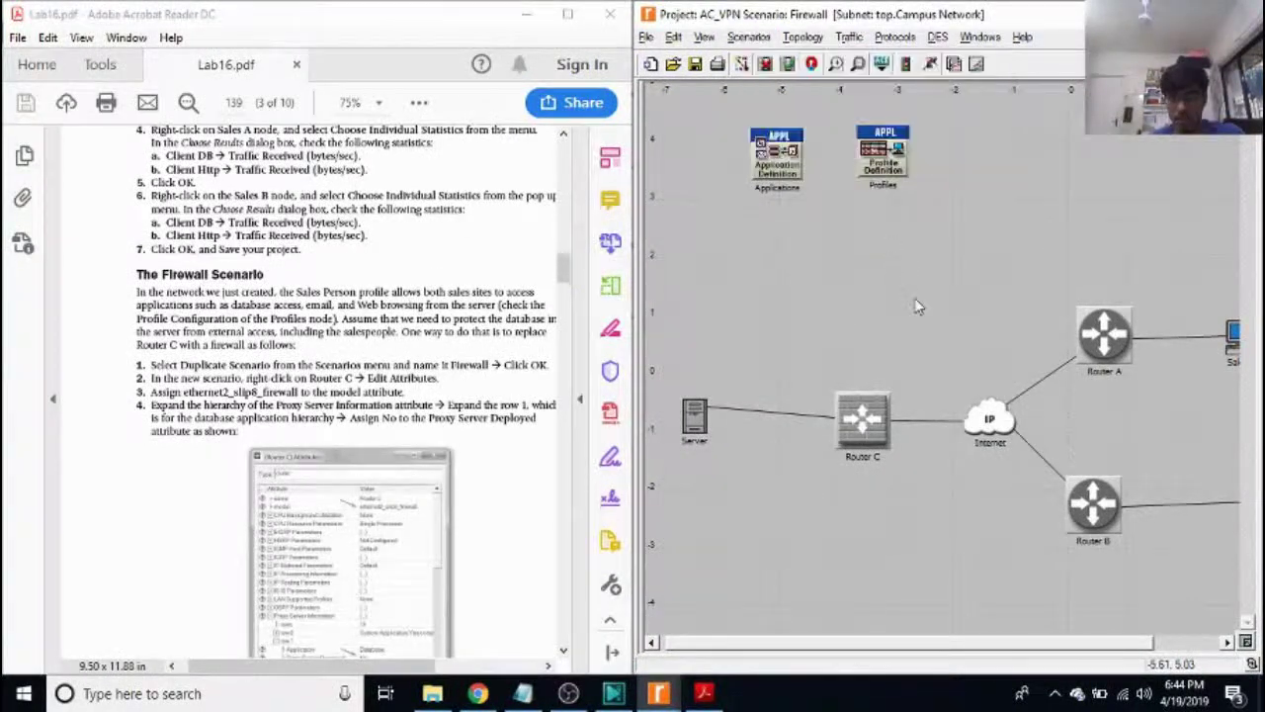
{"action": "left_click", "coordinate": [612, 391]}
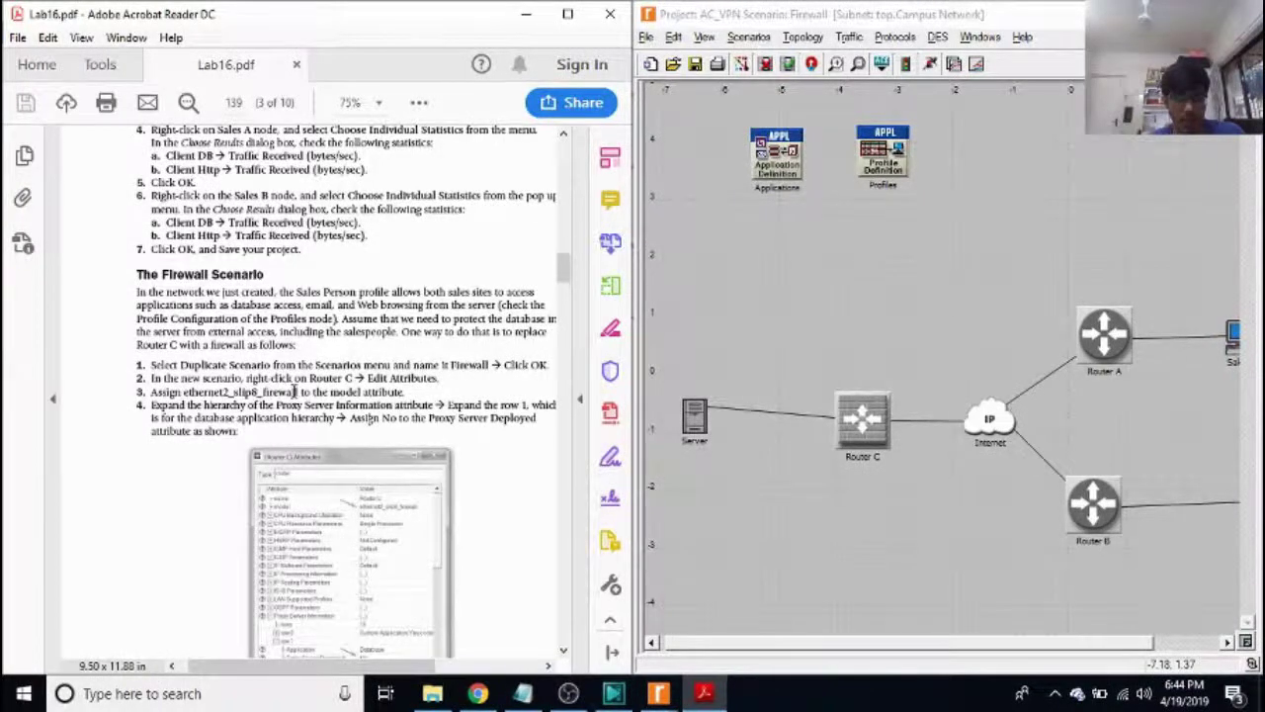
{"action": "right_click", "coordinate": [866, 410]}
{"action": "left_click", "coordinate": [920, 142]}
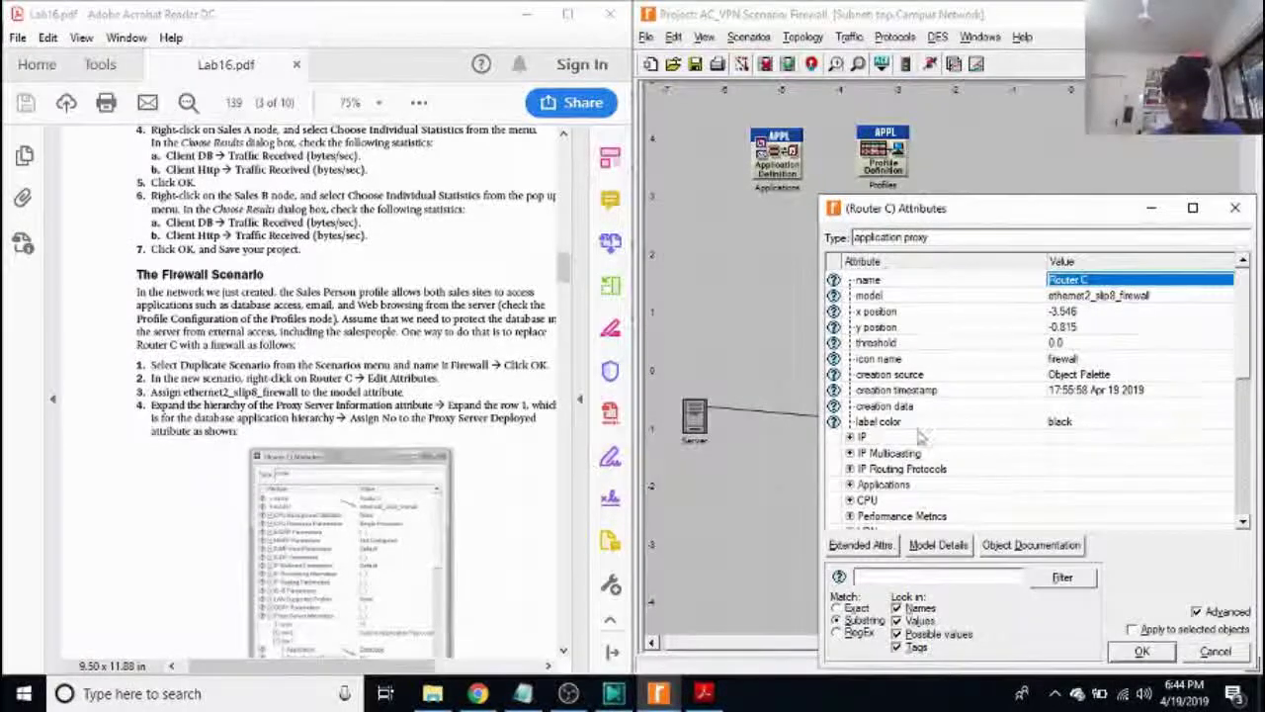
{"action": "scroll", "coordinate": [909, 445], "scroll_direction": "down", "scroll_amount": 3}
{"action": "scroll", "coordinate": [914, 447], "scroll_direction": "down", "scroll_amount": 2}
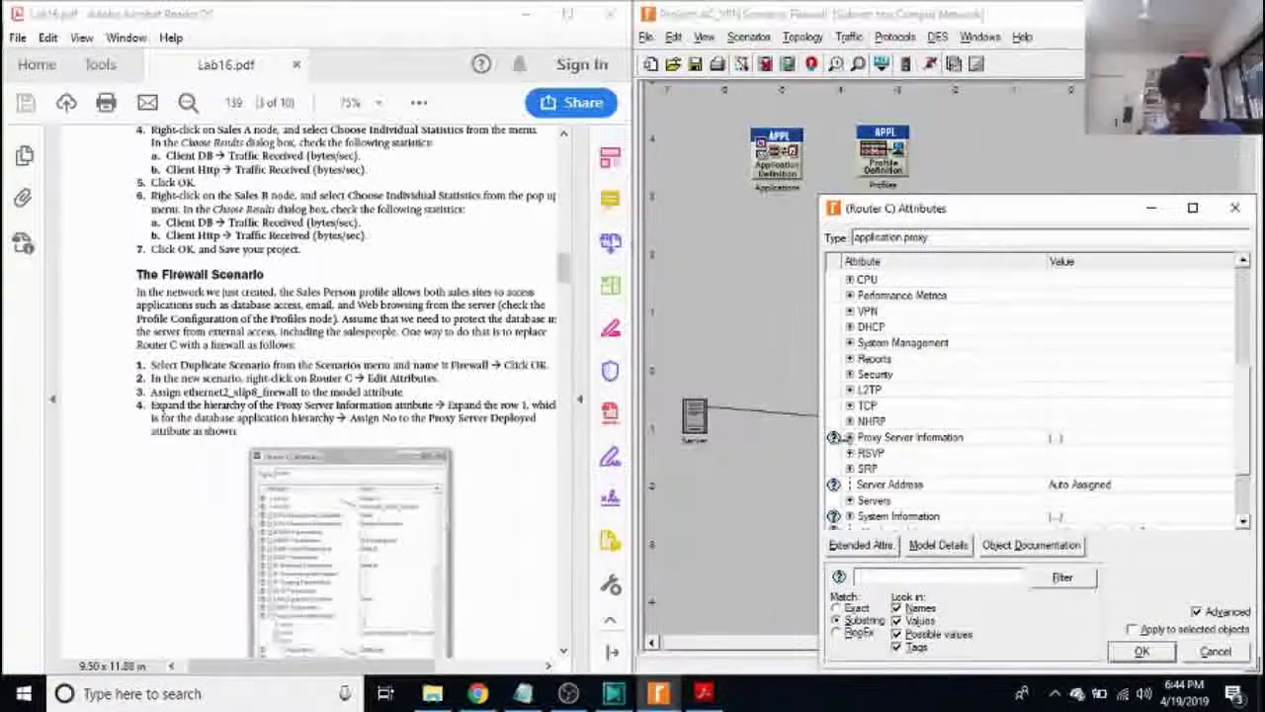
{"action": "double_click", "coordinate": [915, 437]}
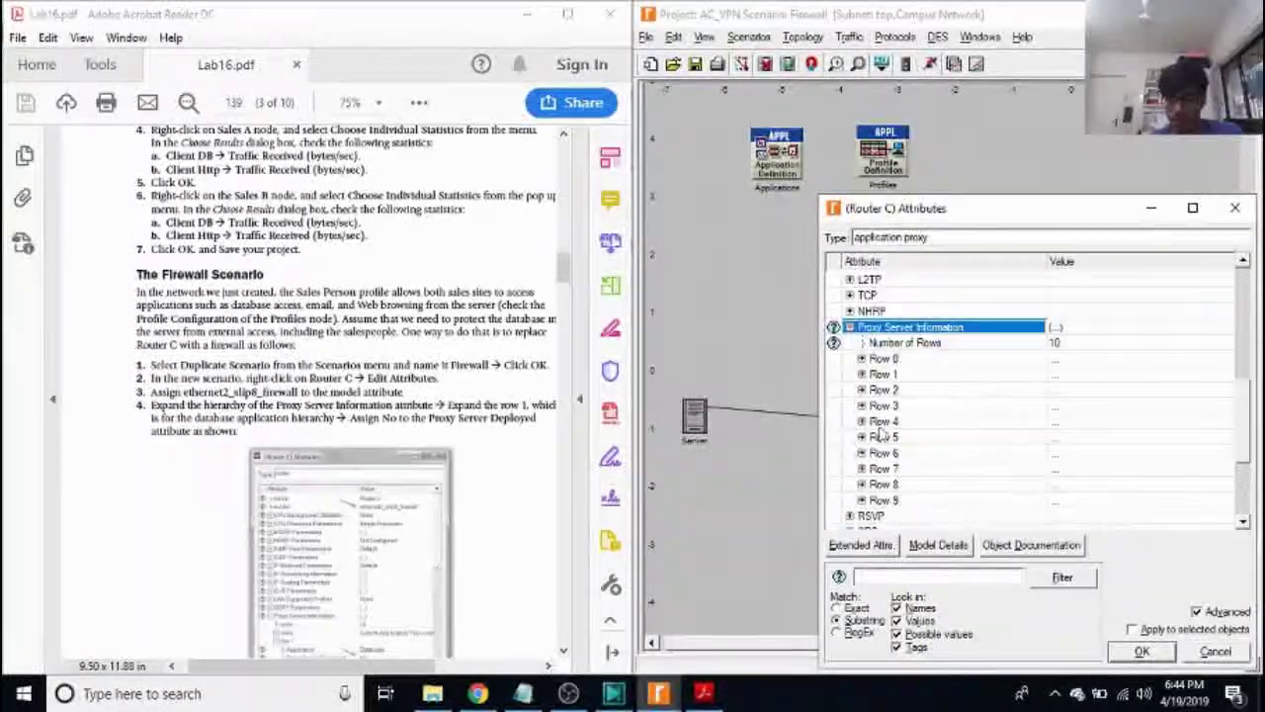
{"action": "double_click", "coordinate": [917, 375]}
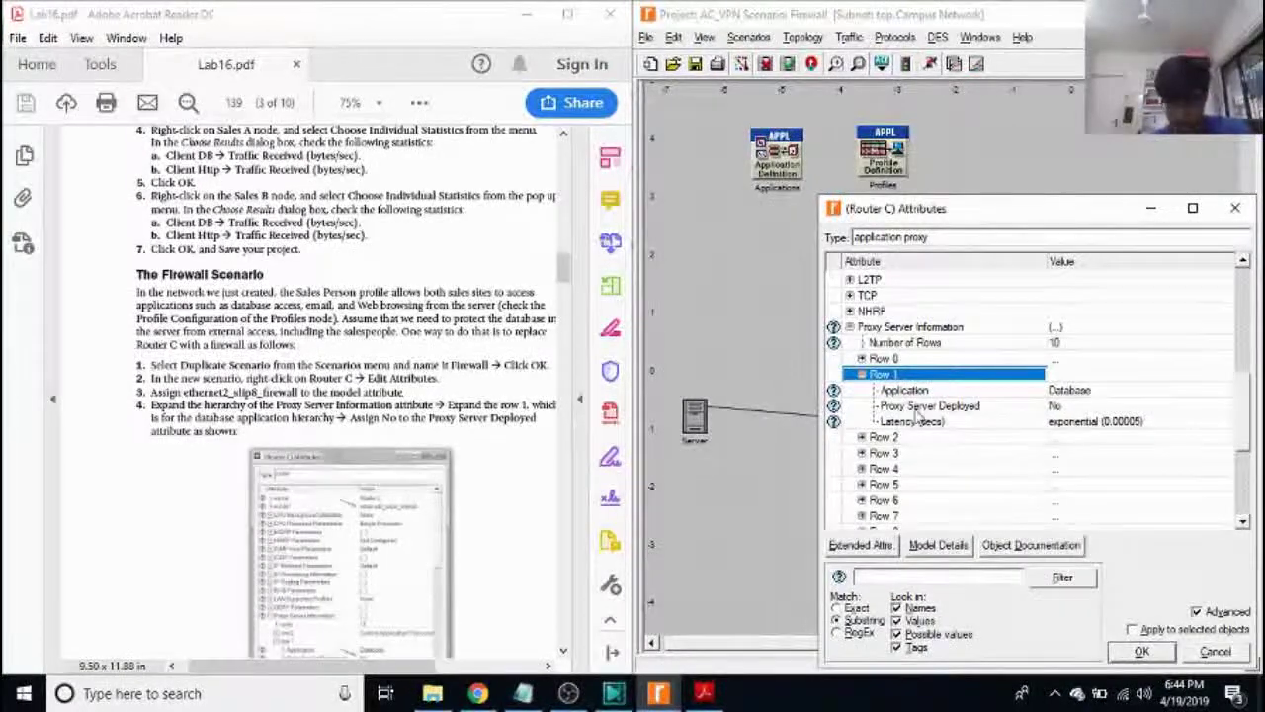
{"action": "left_click", "coordinate": [1141, 653]}
Scroll the lab manual past the Firewall_VPN scenario section and deselect Router C
{"action": "scroll", "coordinate": [425, 489], "scroll_direction": "down", "scroll_amount": 8}
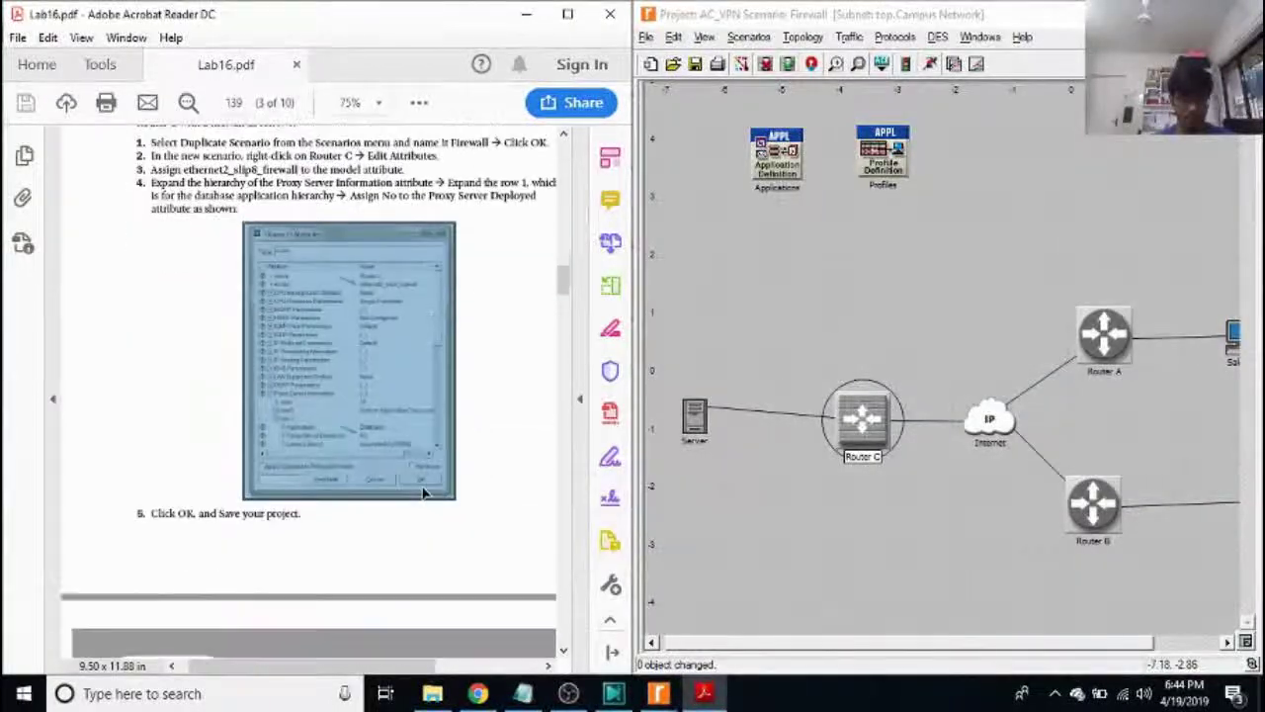
{"action": "scroll", "coordinate": [425, 494], "scroll_direction": "down", "scroll_amount": 4}
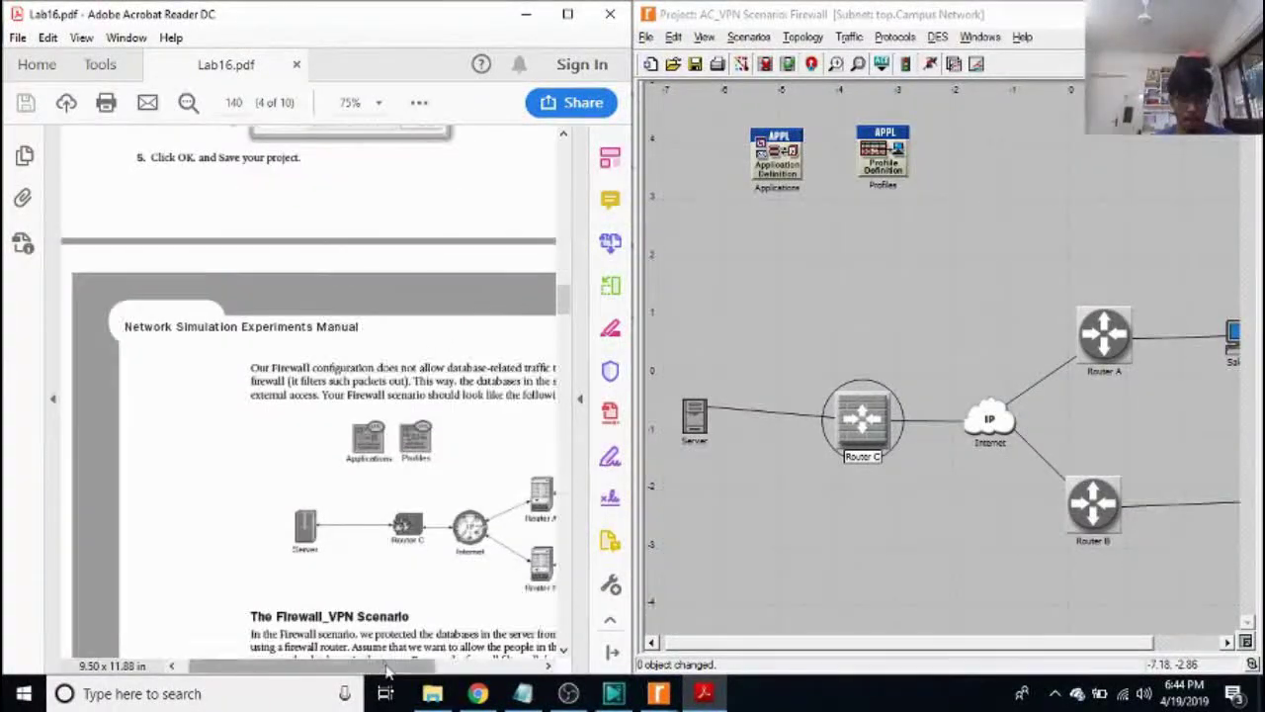
{"action": "left_click_drag", "start_coordinate": [385, 669], "coordinate": [459, 680]}
{"action": "scroll", "coordinate": [387, 481], "scroll_direction": "down", "scroll_amount": 4}
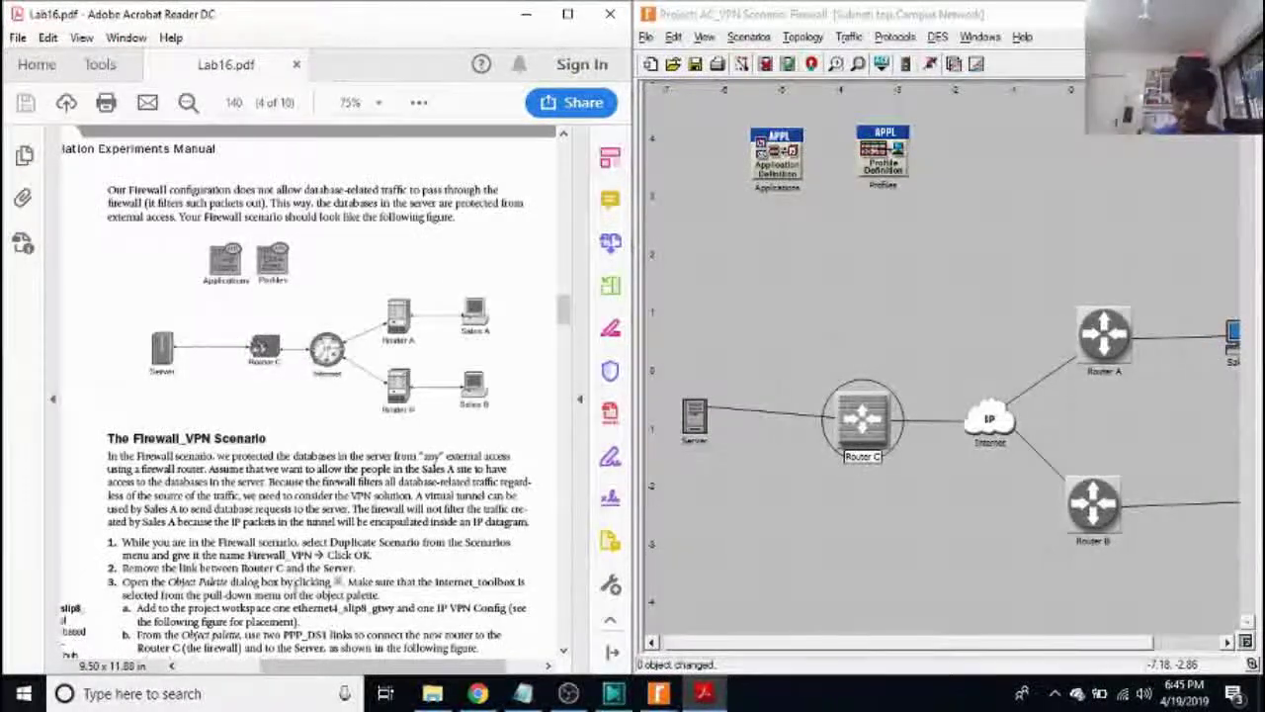
{"action": "mouse_move", "coordinate": [900, 642]}
{"action": "left_mouse_down"}
{"action": "mouse_move", "coordinate": [1082, 654]}
{"action": "mouse_move", "coordinate": [907, 654]}
{"action": "left_mouse_up"}
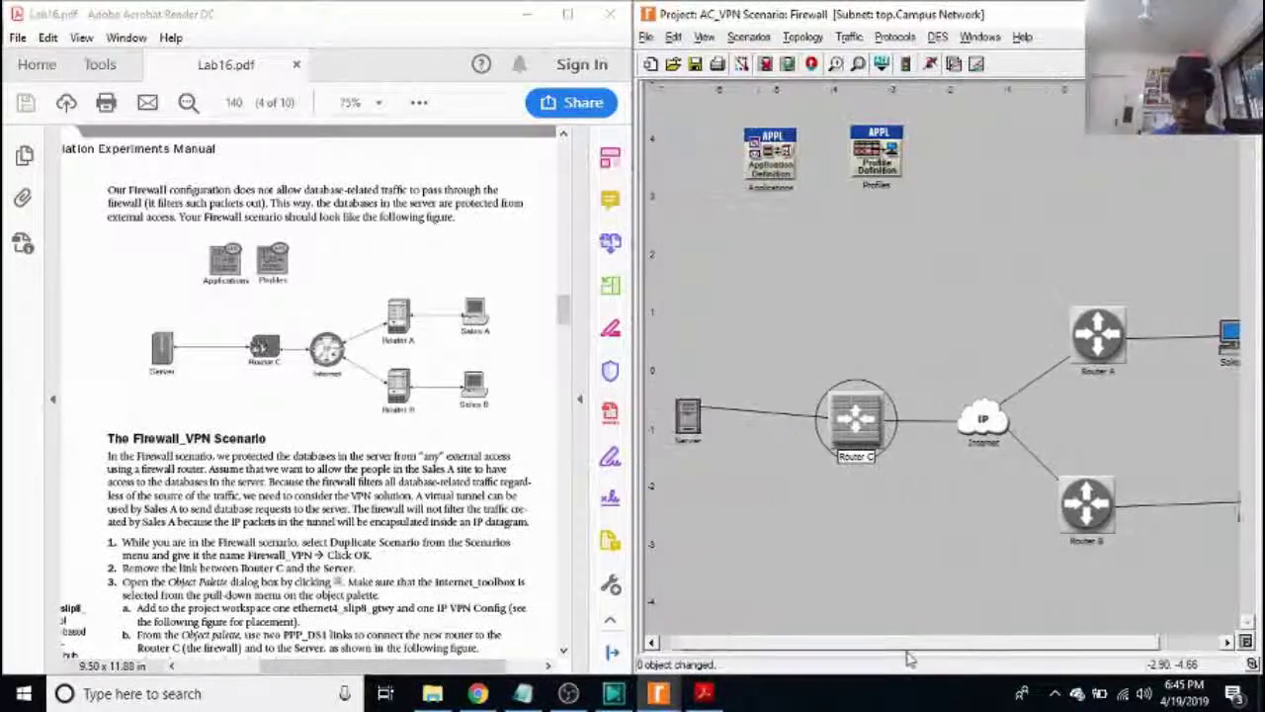
{"action": "left_click", "coordinate": [848, 253]}
{"action": "scroll", "coordinate": [299, 392], "scroll_direction": "down", "scroll_amount": 2}
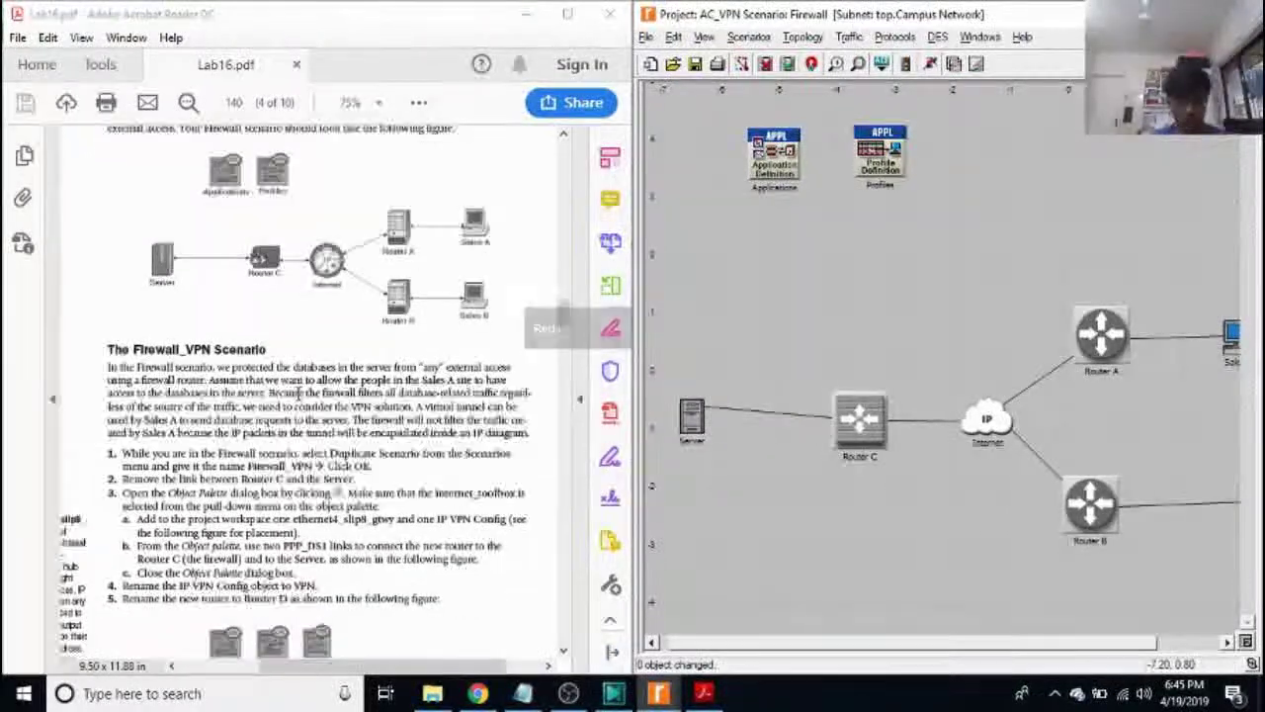
{"action": "scroll", "coordinate": [299, 393], "scroll_direction": "down", "scroll_amount": 4}
Reposition the lab manual window and scroll down to the results graph pages
{"action": "left_click", "coordinate": [133, 171]}
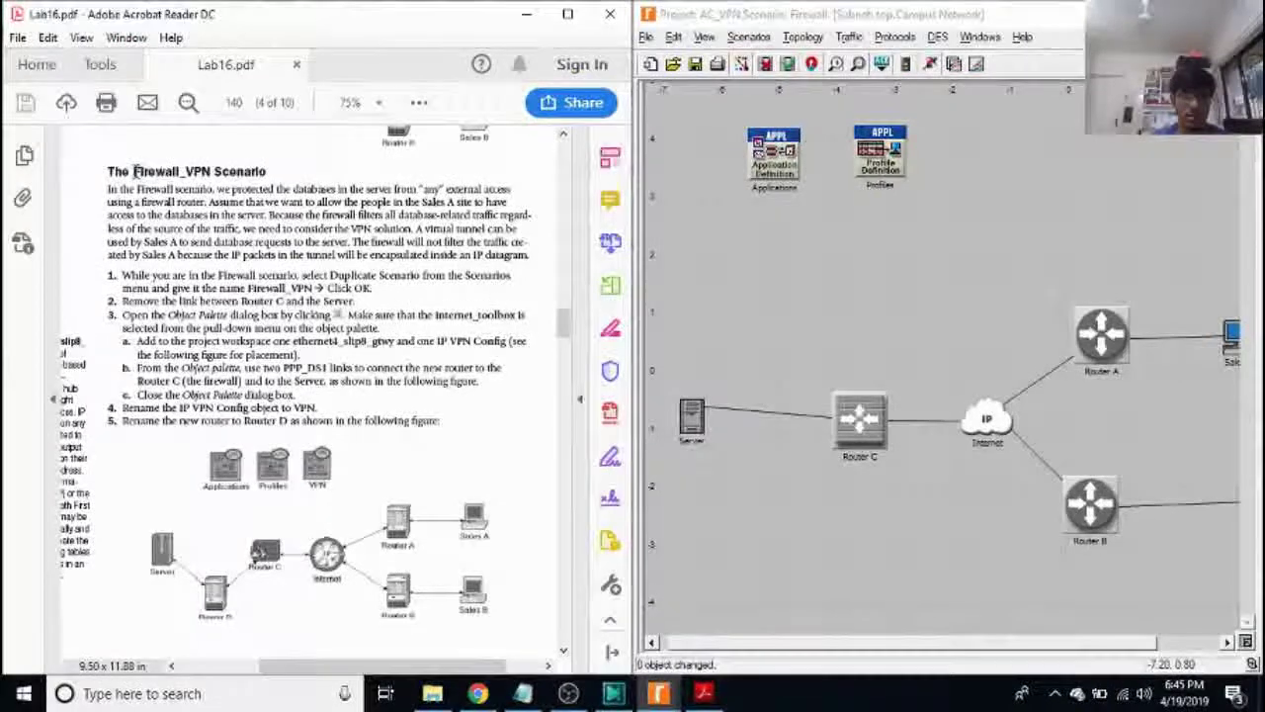
{"action": "left_click_drag", "start_coordinate": [134, 171], "coordinate": [211, 173]}
{"action": "left_click", "coordinate": [212, 173]}
{"action": "scroll", "coordinate": [244, 269], "scroll_direction": "down", "scroll_amount": 10}
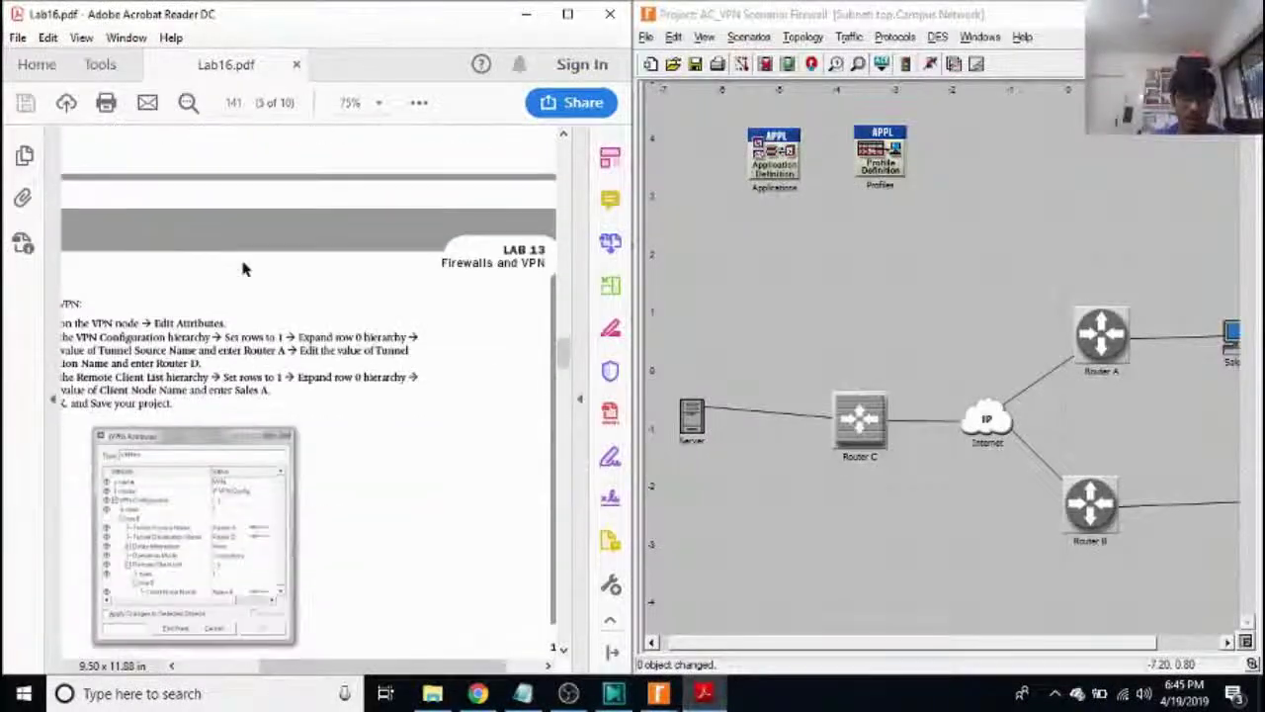
{"action": "left_click_drag", "start_coordinate": [324, 666], "coordinate": [262, 665]}
{"action": "scroll", "coordinate": [291, 572], "scroll_direction": "down", "scroll_amount": 10}
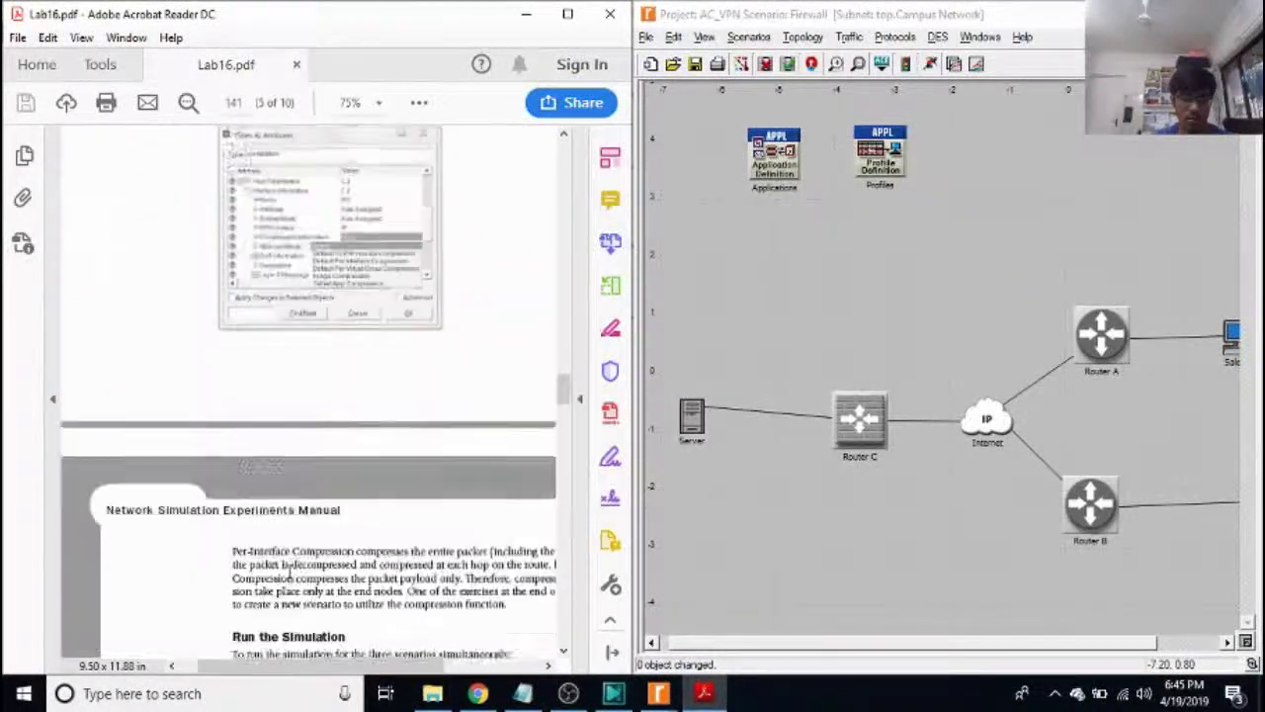
{"action": "scroll", "coordinate": [288, 572], "scroll_direction": "down", "scroll_amount": 3}
{"action": "scroll", "coordinate": [415, 253], "scroll_direction": "up", "scroll_amount": 6}
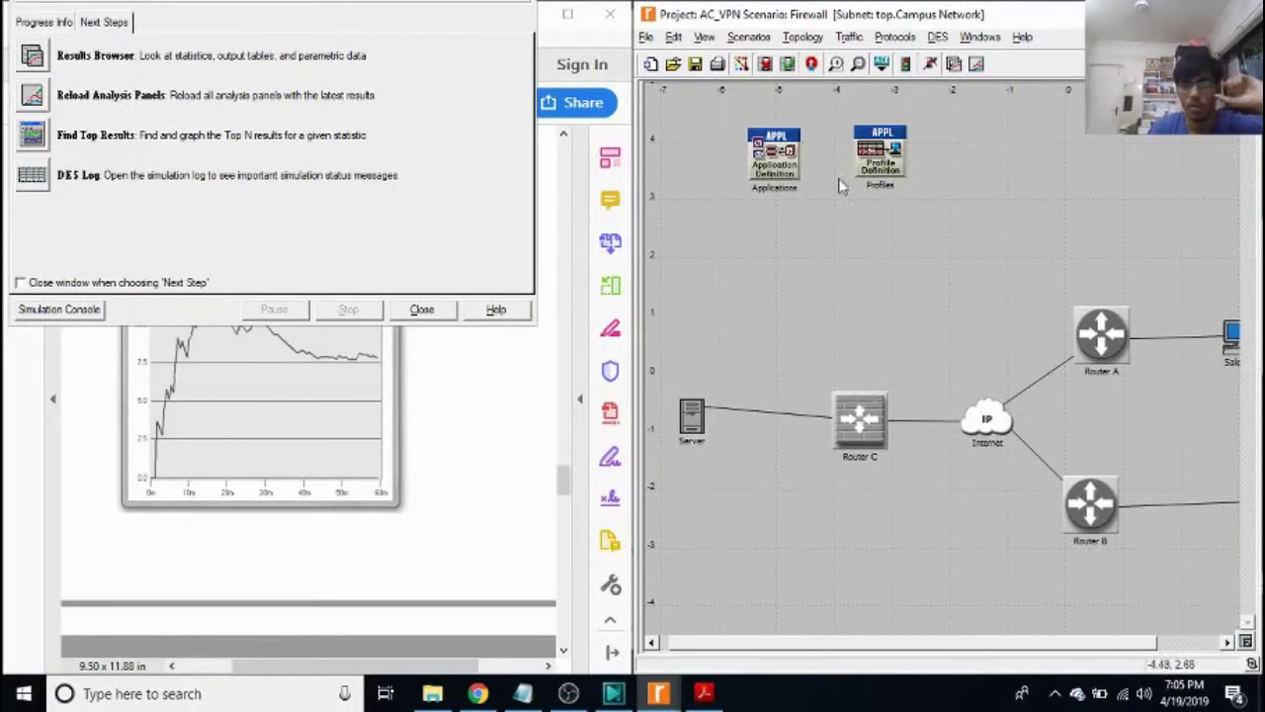
Run the AC_VPN Firewall scenario's 5-hour simulation to completion and bring up its results
{"action": "left_click", "coordinate": [907, 63]}
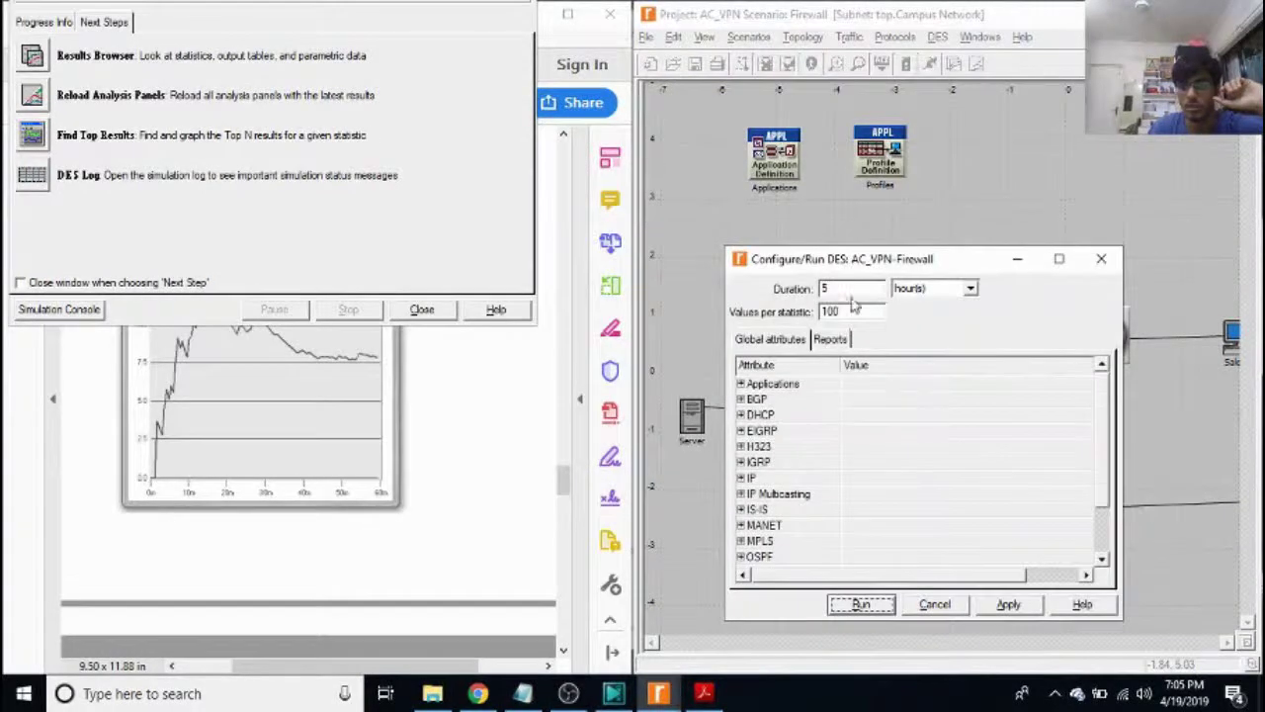
{"action": "left_click", "coordinate": [422, 309]}
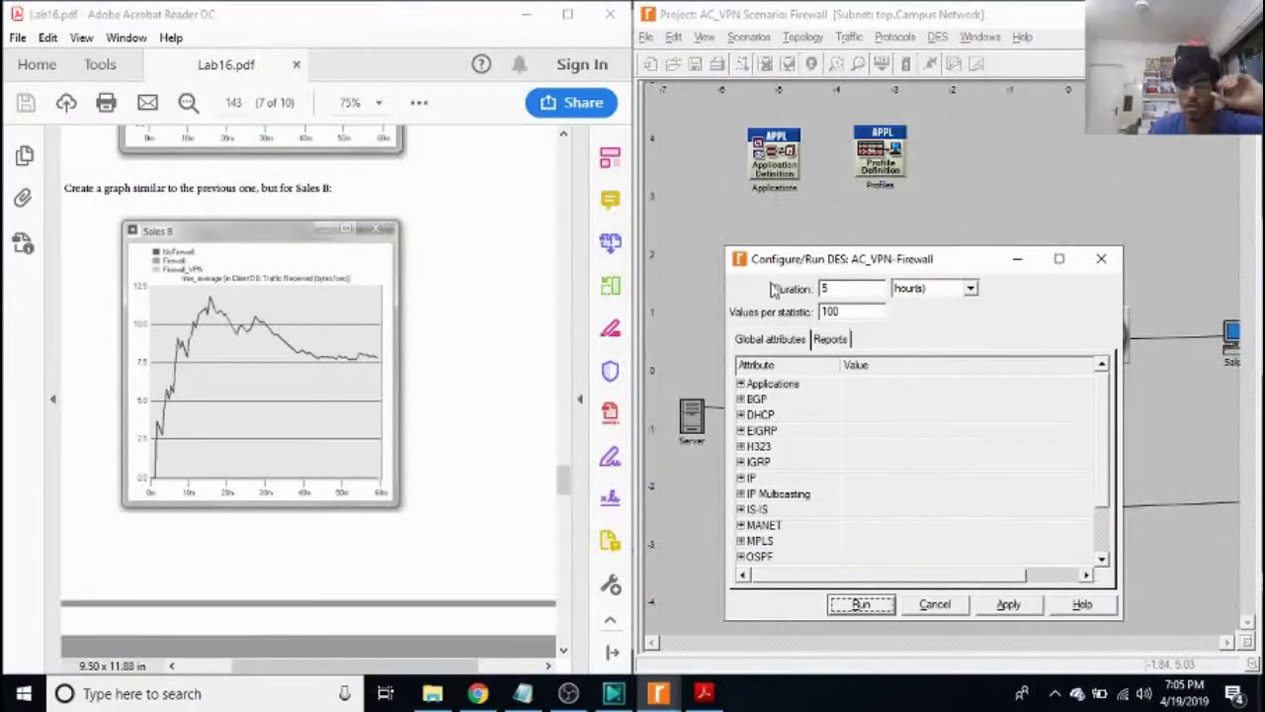
{"action": "left_click", "coordinate": [862, 604]}
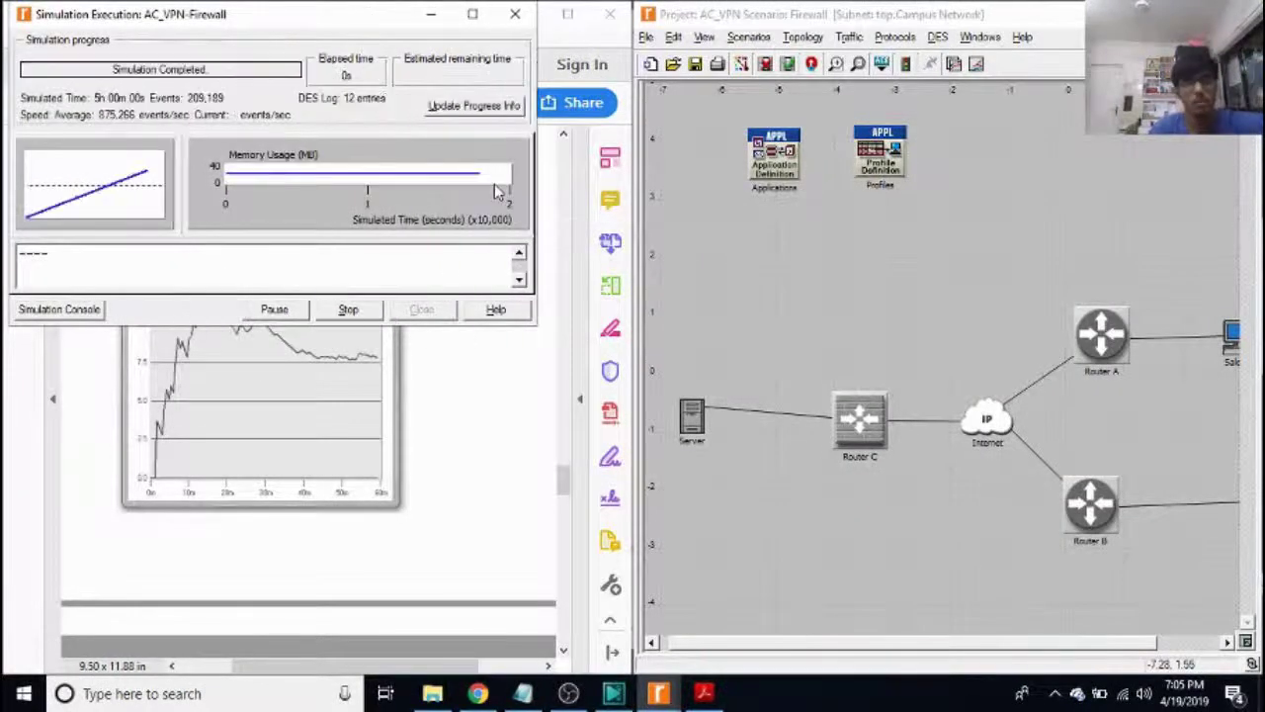
{"action": "left_click", "coordinate": [443, 227]}
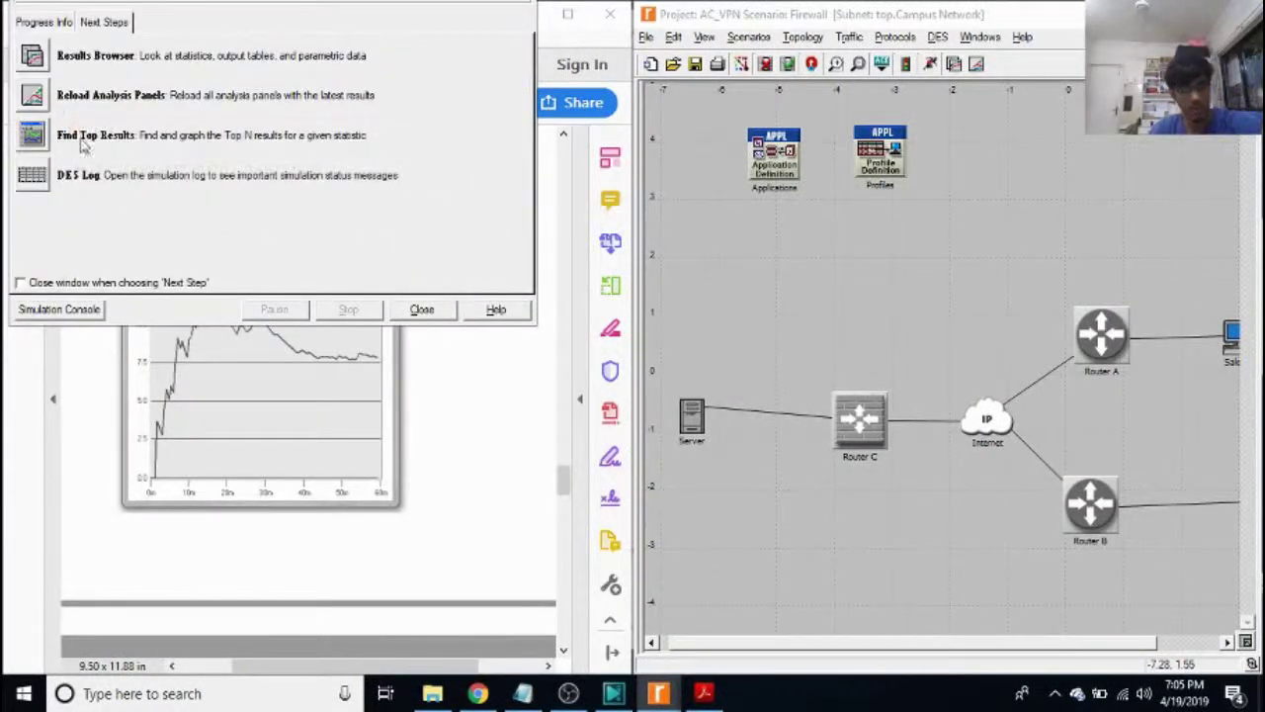
{"action": "left_click", "coordinate": [35, 61]}
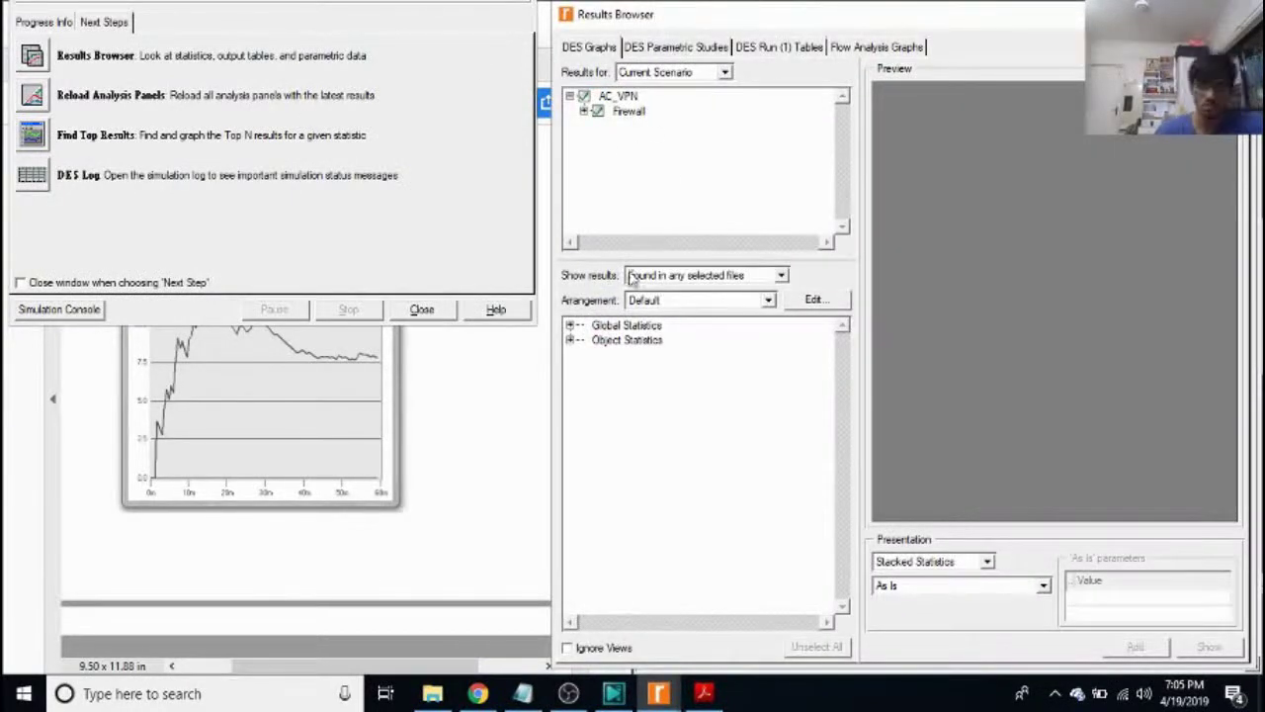
Graph Sales A's Client DB Traffic Received from Object Statistics > Campus Network
{"action": "left_click", "coordinate": [569, 339]}
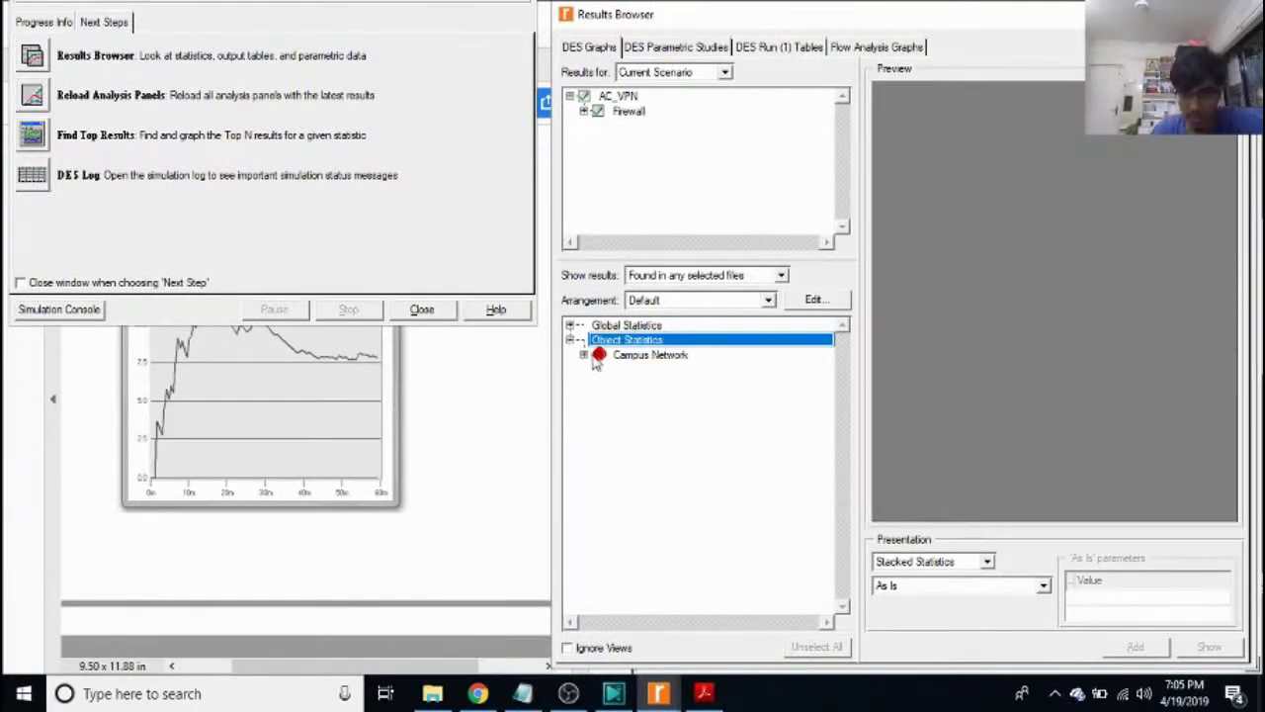
{"action": "double_click", "coordinate": [599, 354]}
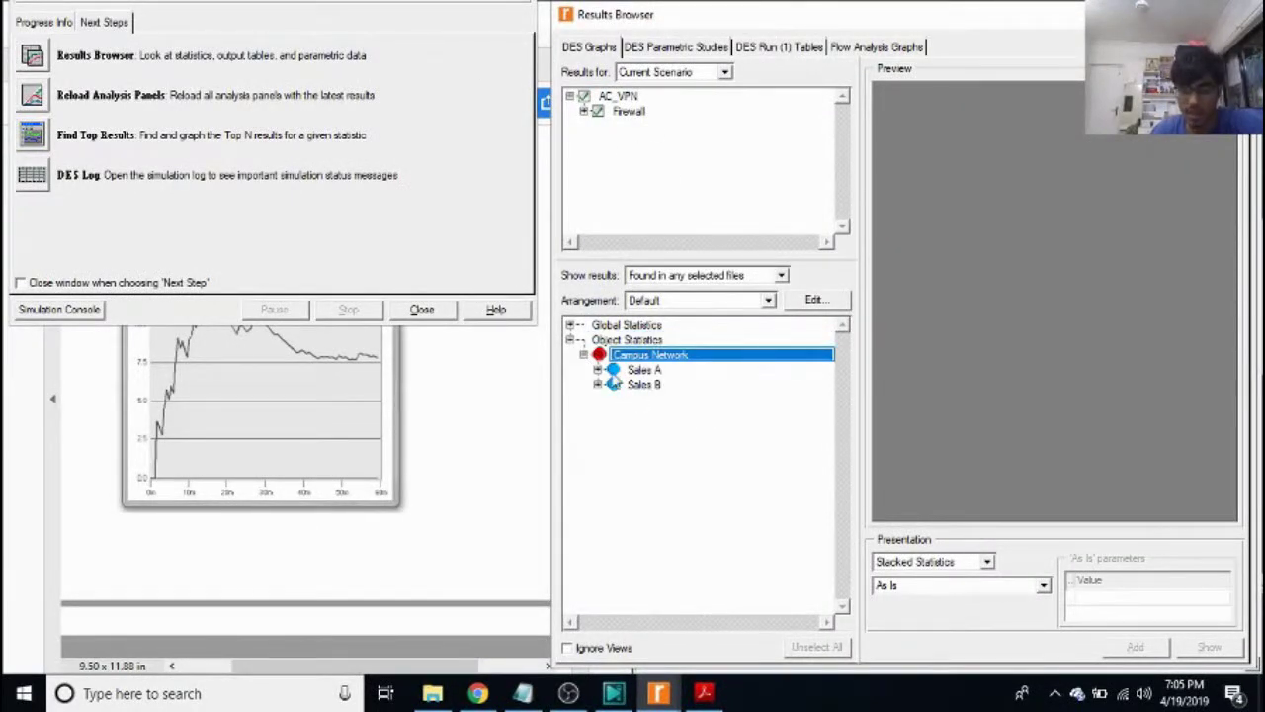
{"action": "double_click", "coordinate": [613, 370]}
{"action": "double_click", "coordinate": [657, 384]}
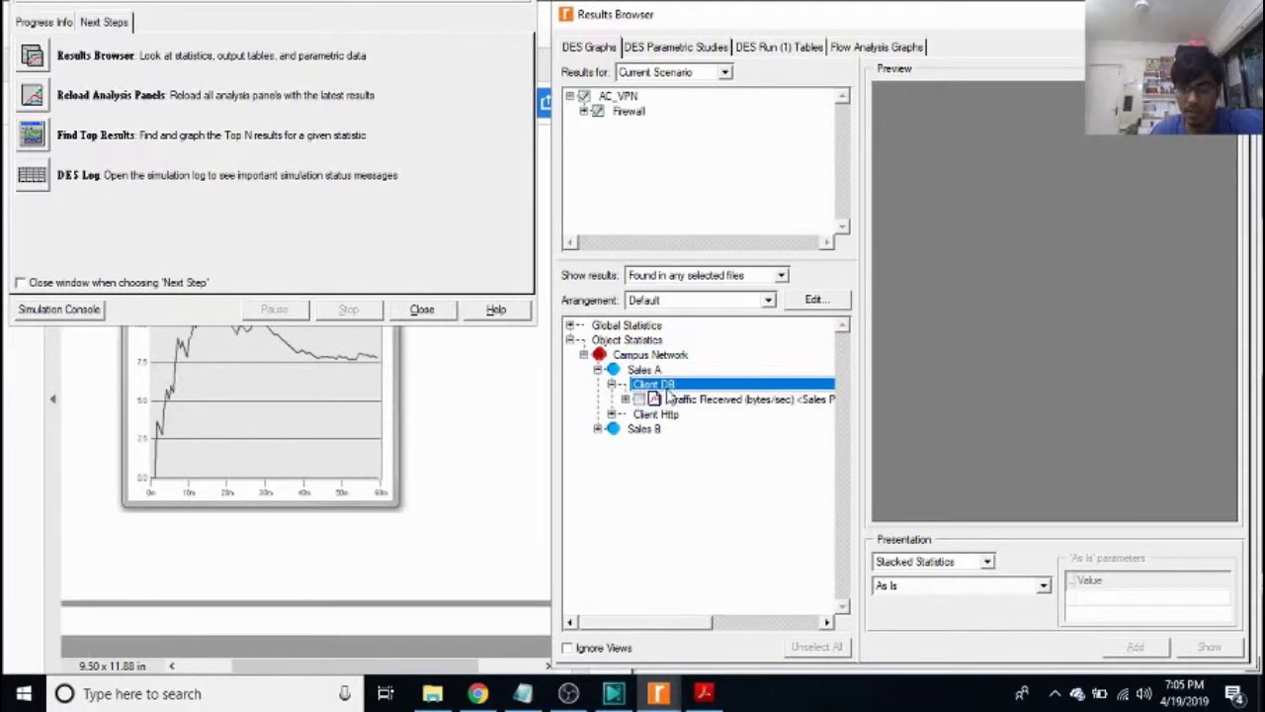
{"action": "left_click", "coordinate": [640, 398]}
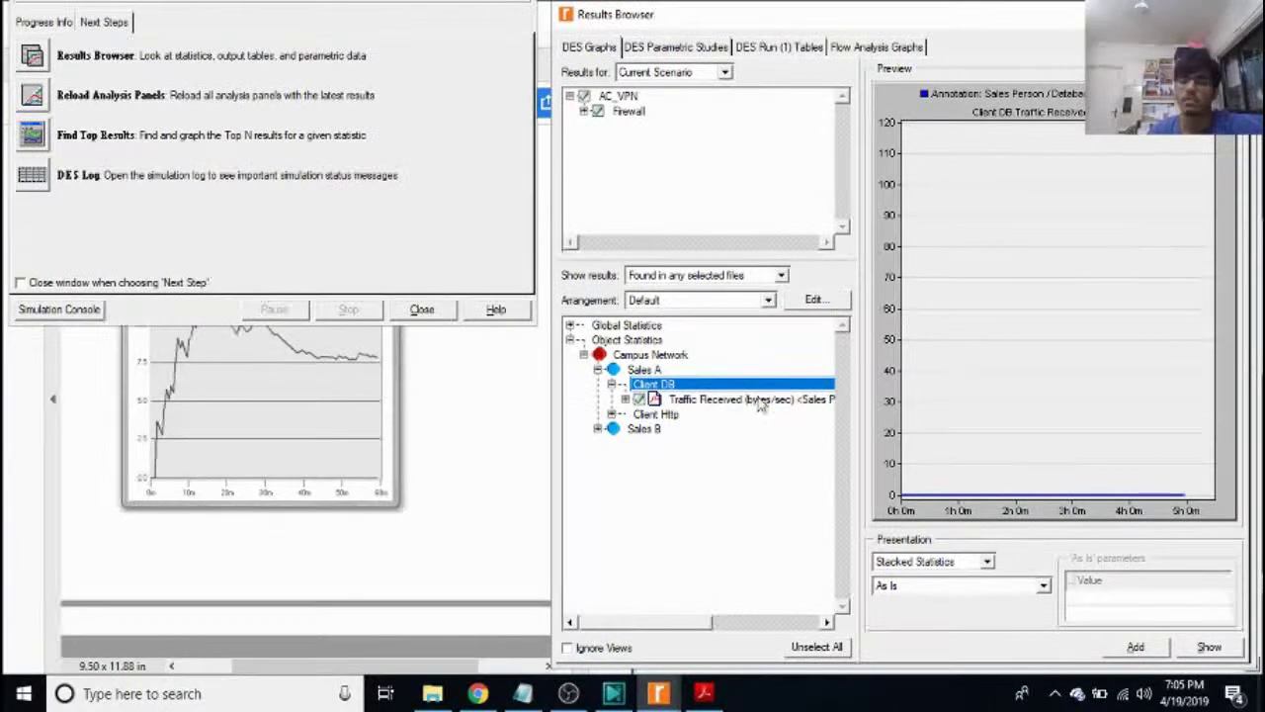
Show Current Project results, overlaying NoFirewall and Firewall with the time_average filter
{"action": "left_click", "coordinate": [672, 72]}
{"action": "left_click", "coordinate": [672, 107]}
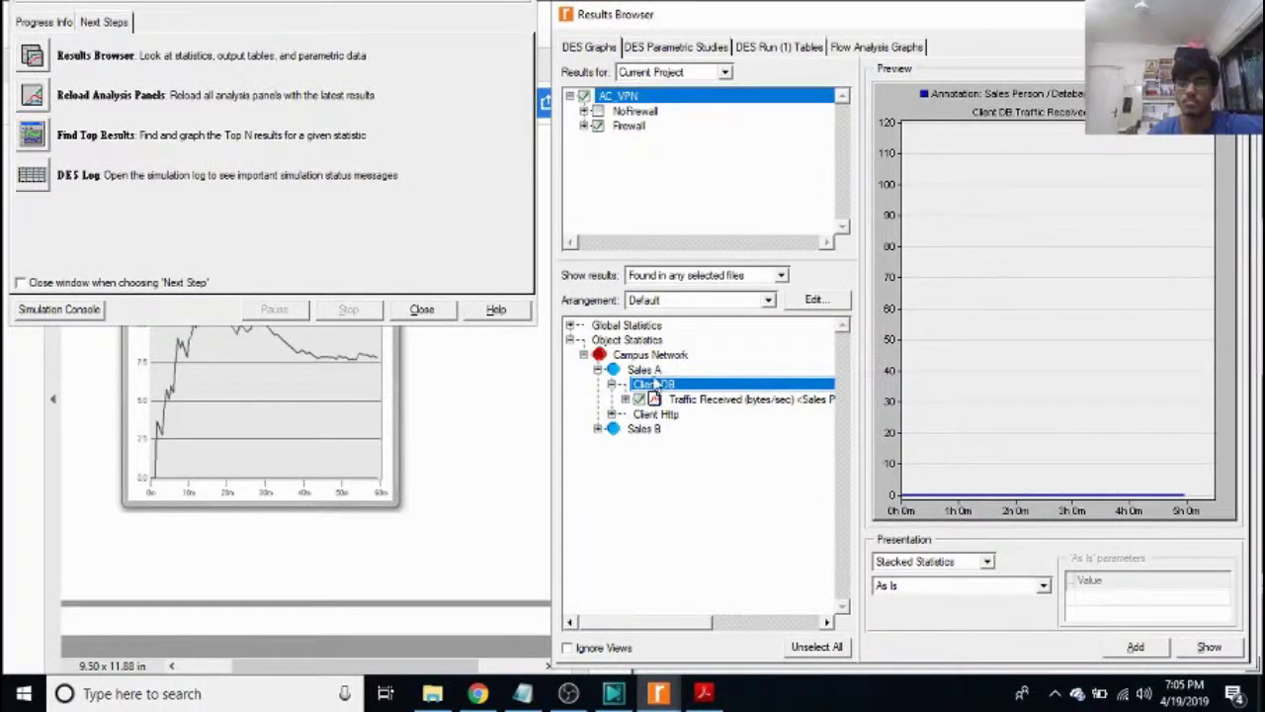
{"action": "left_click", "coordinate": [597, 111]}
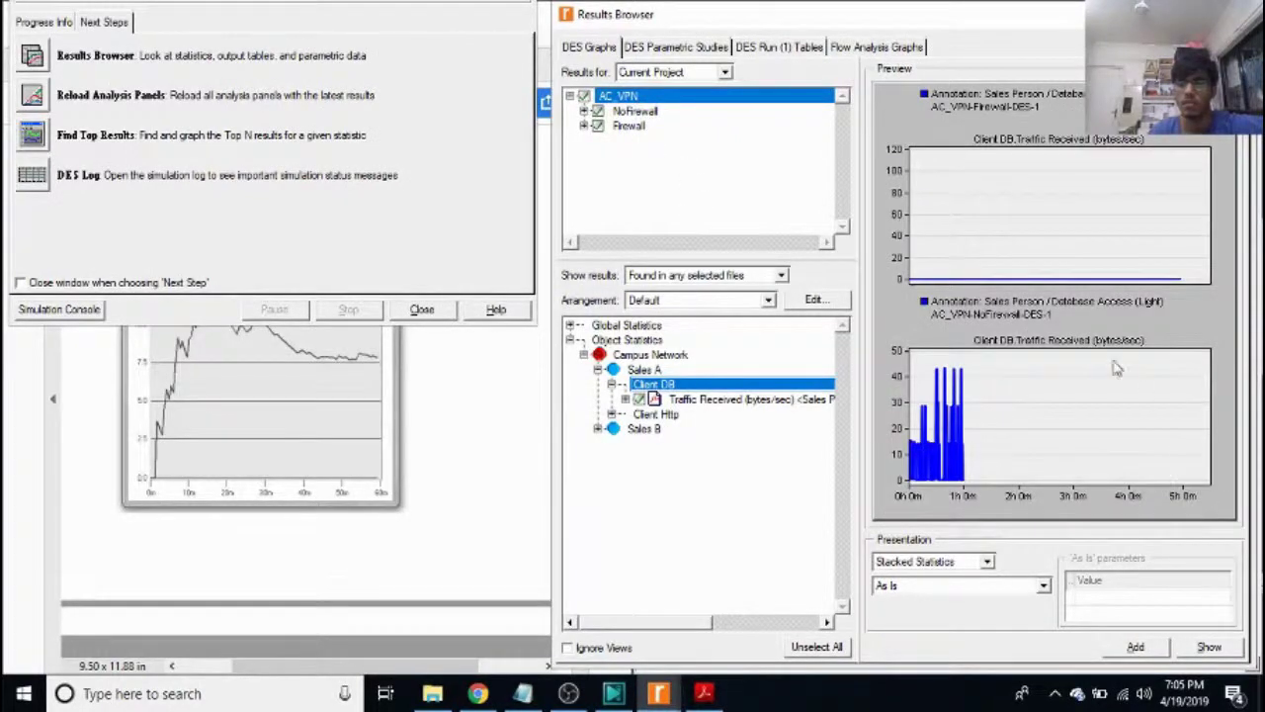
{"action": "left_click", "coordinate": [947, 561]}
{"action": "left_click", "coordinate": [932, 580]}
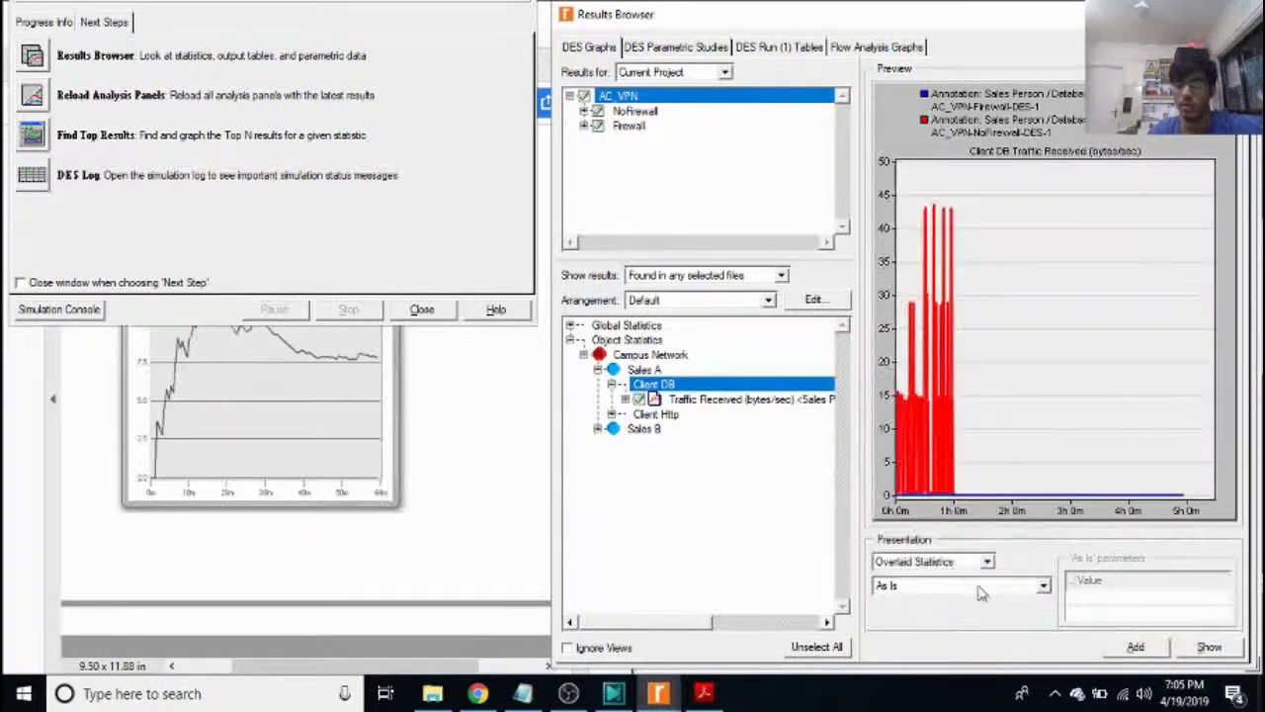
{"action": "left_click", "coordinate": [981, 586]}
{"action": "left_click", "coordinate": [973, 519]}
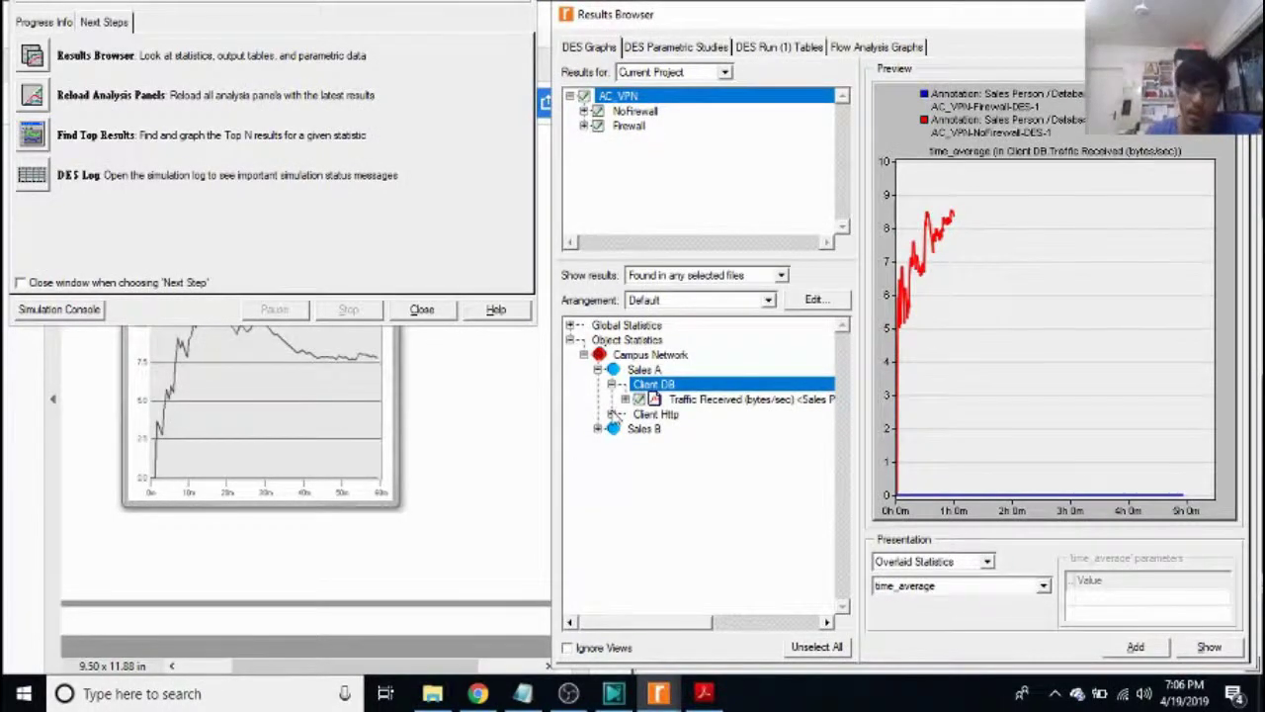
Replace the Client DB curve with Sales A's Client Http Traffic Received, then expand Sales B
{"action": "left_click", "coordinate": [612, 415]}
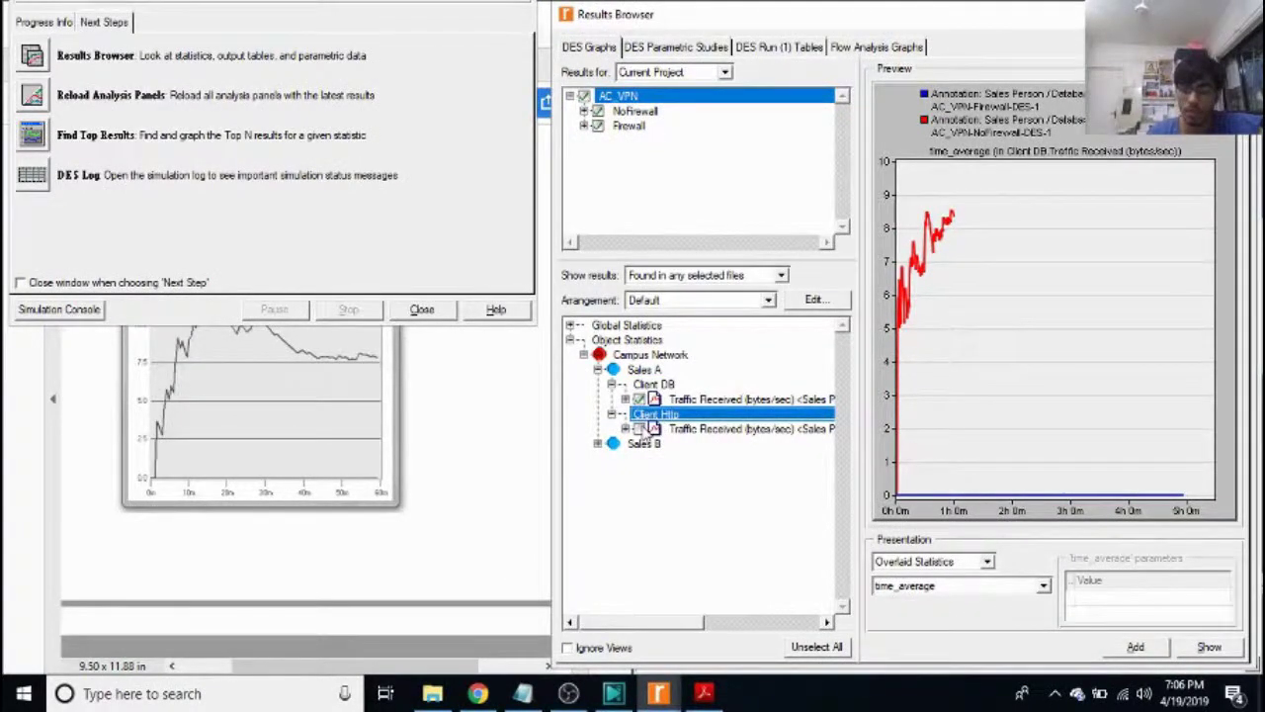
{"action": "left_click", "coordinate": [639, 429]}
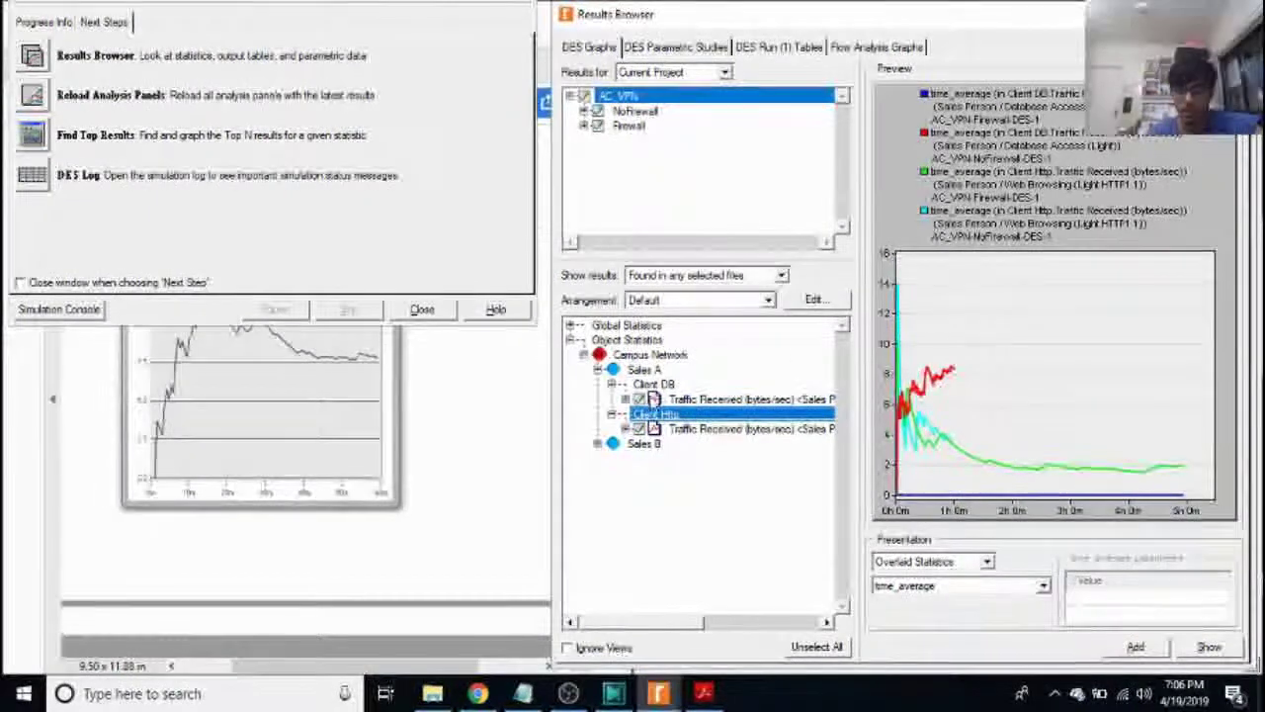
{"action": "left_click", "coordinate": [638, 399]}
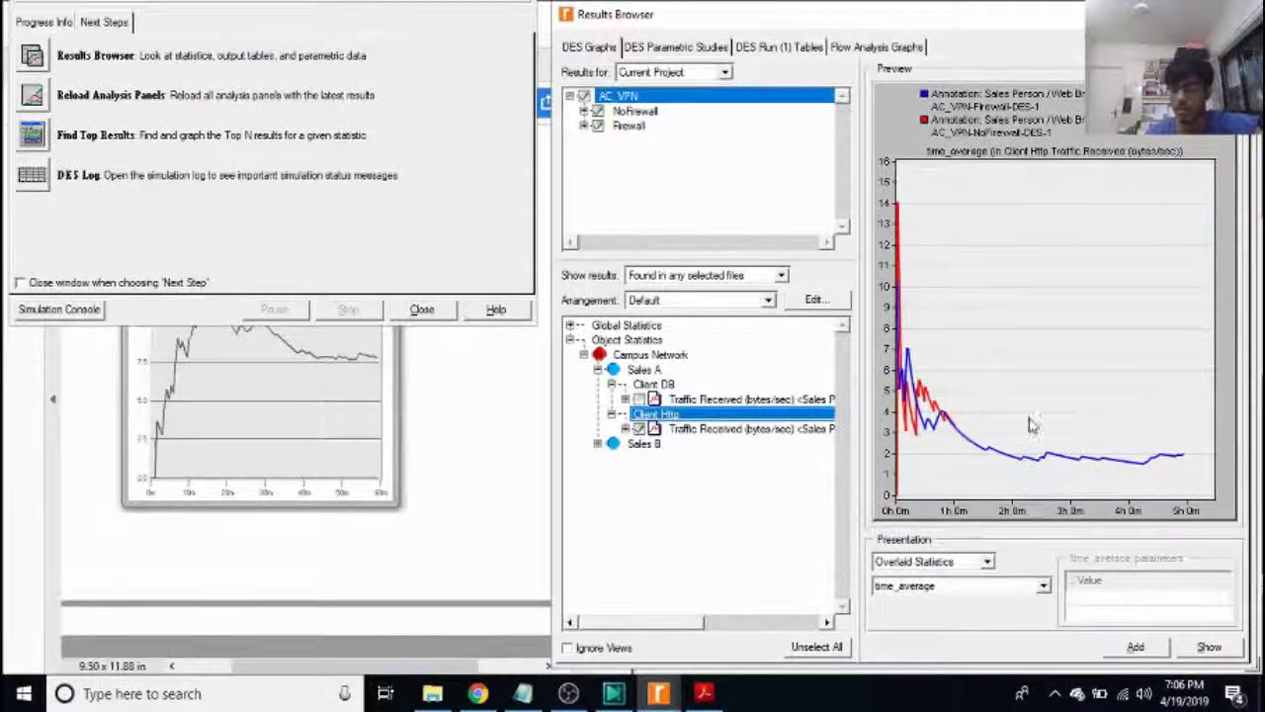
{"action": "left_click", "coordinate": [598, 444]}
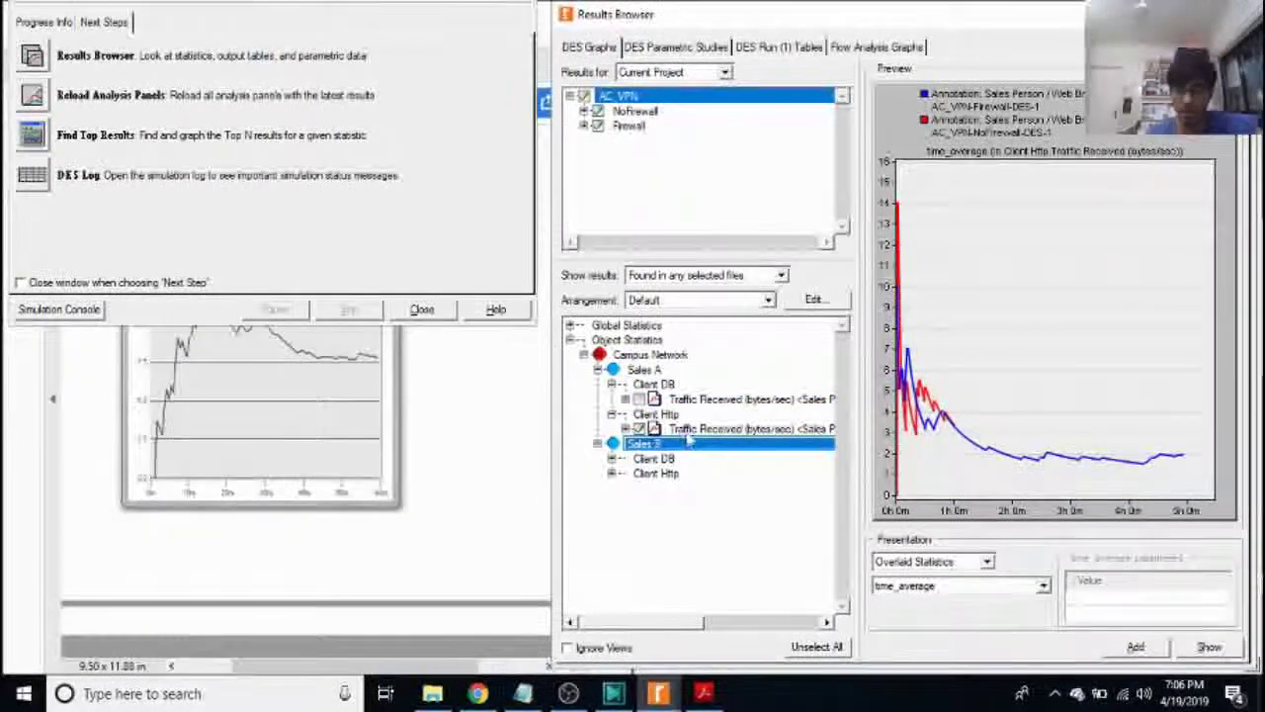
Overlay Sales B's Client DB and Client Http Traffic Received for NoFirewall and Firewall
{"action": "double_click", "coordinate": [633, 459]}
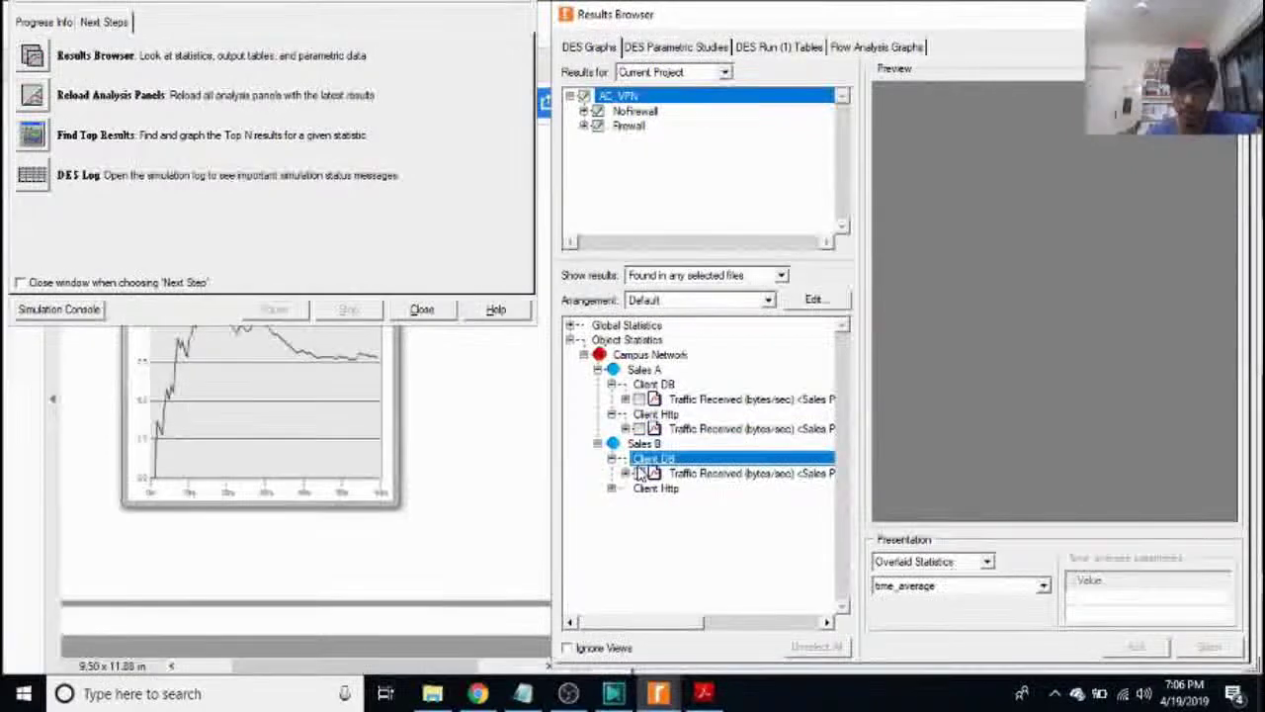
{"action": "left_click", "coordinate": [638, 474]}
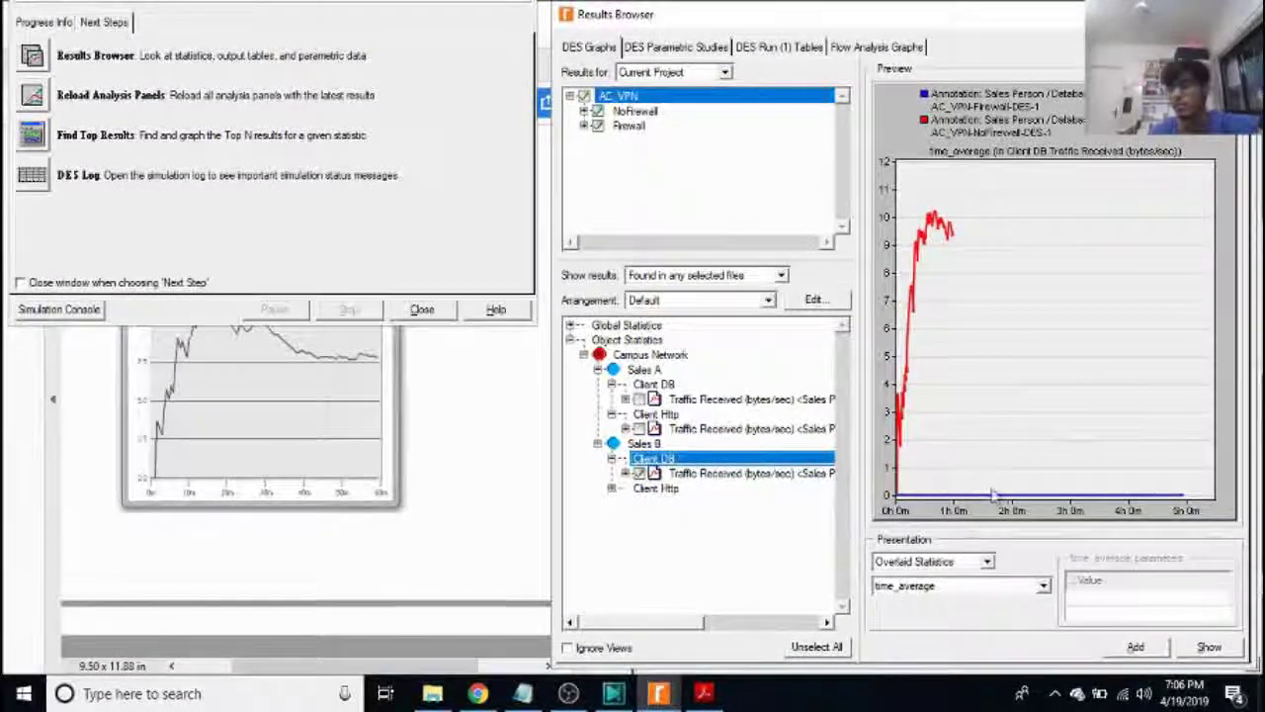
{"action": "double_click", "coordinate": [652, 488]}
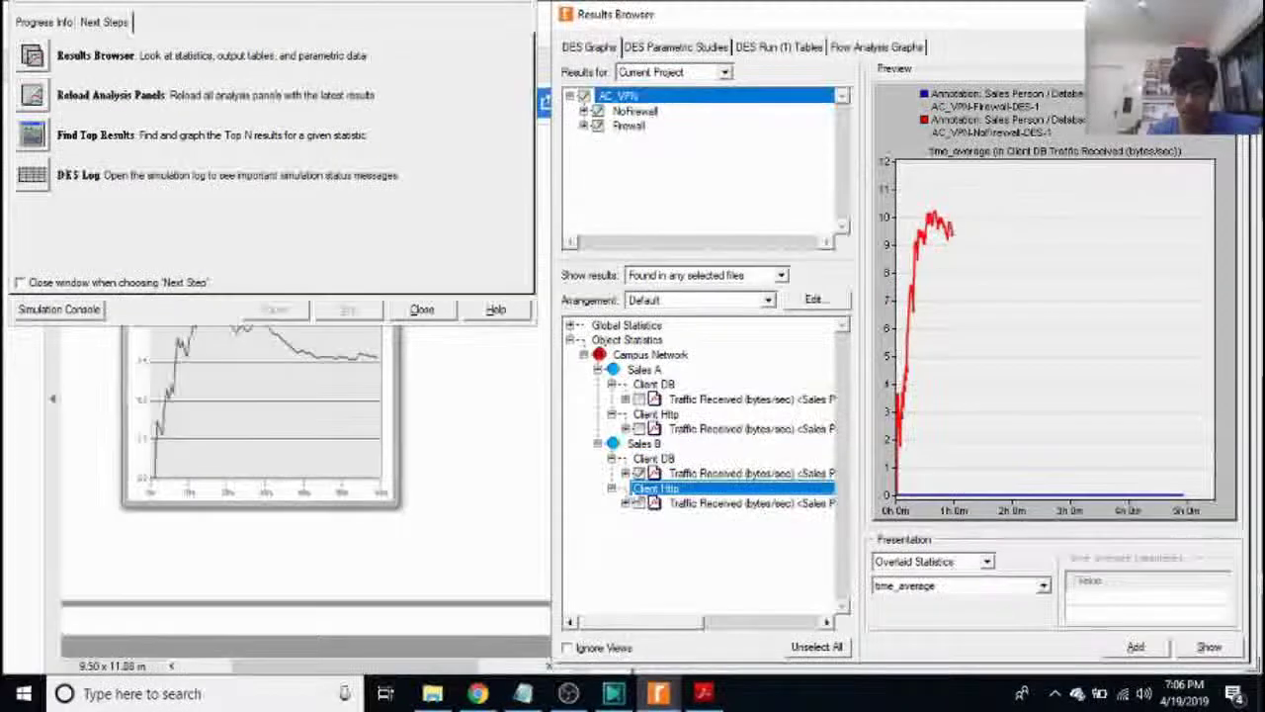
{"action": "left_click", "coordinate": [639, 503]}
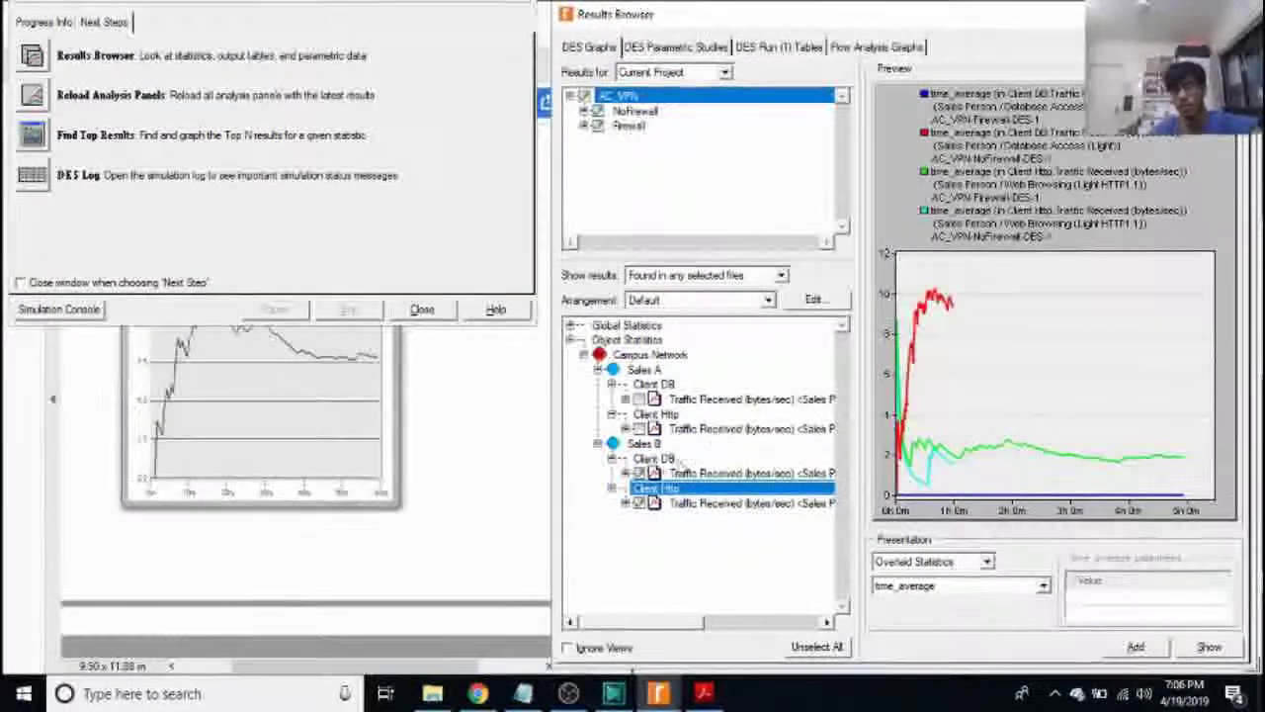